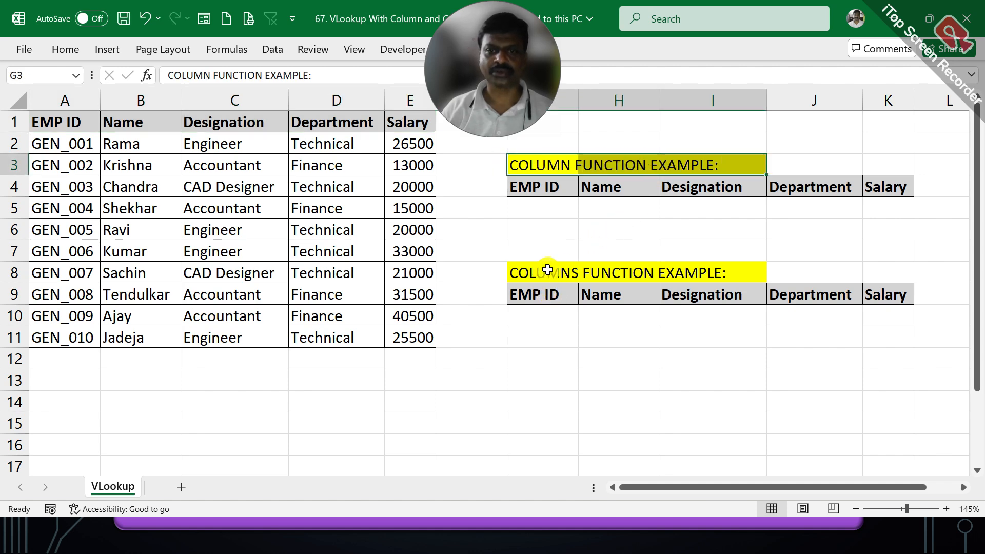
- Copy the employee ID from A6 into G5 under the COLUMN function example's EMP ID header
drag(547, 272, 675, 273)
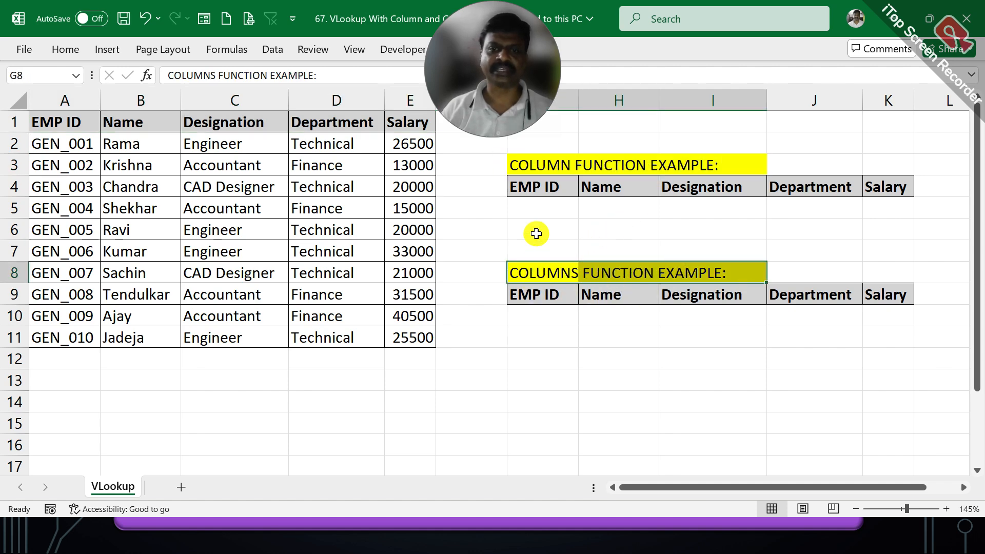
click(550, 202)
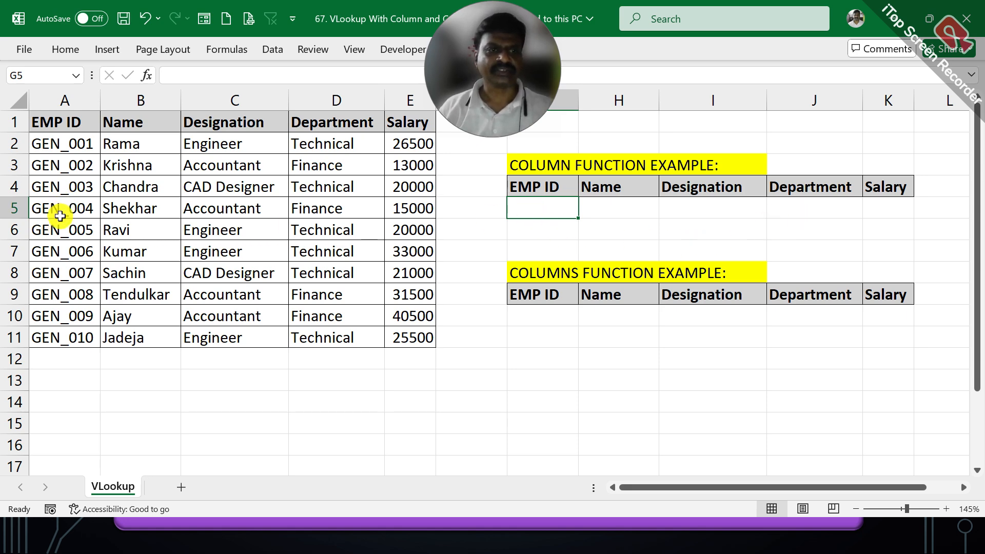
right_click(59, 227)
click(97, 122)
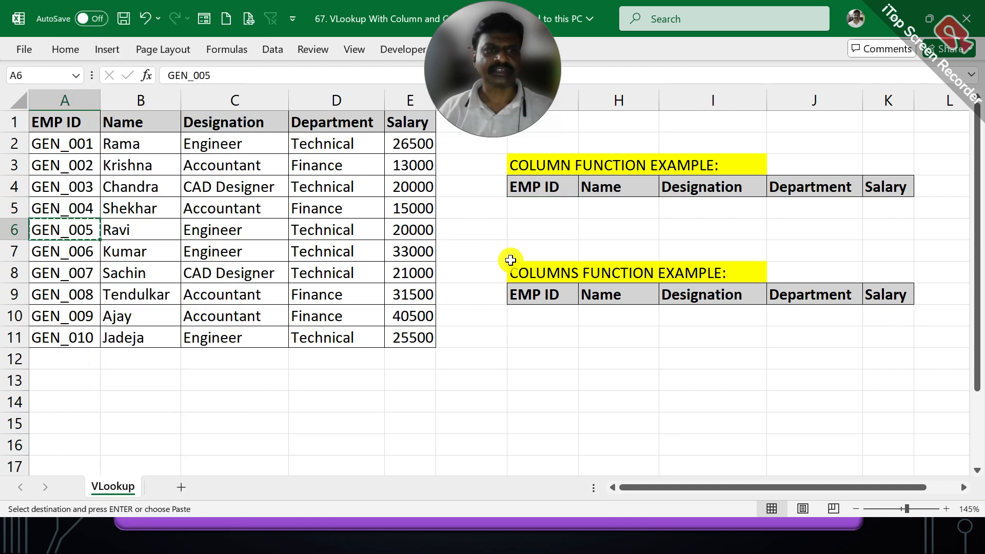
click(552, 200)
right_click(553, 200)
click(598, 169)
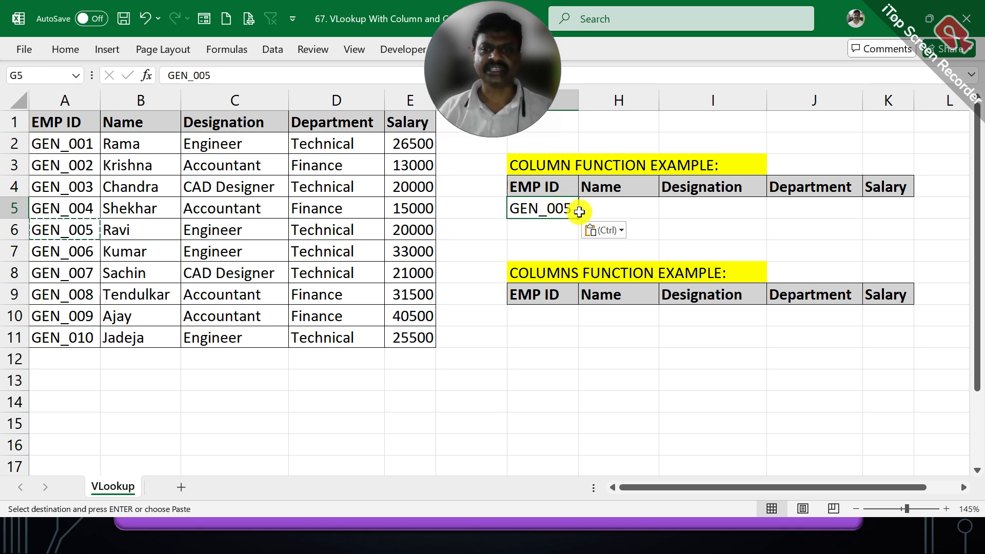
- Start a VLOOKUP formula in H5 with the absolute reference $G$5 as its lookup value
click(600, 206)
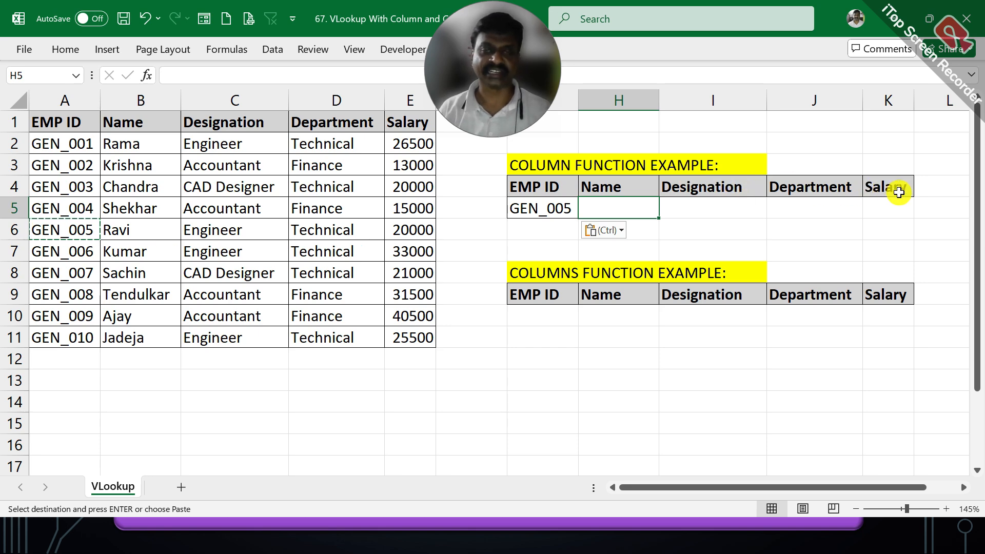
click(720, 226)
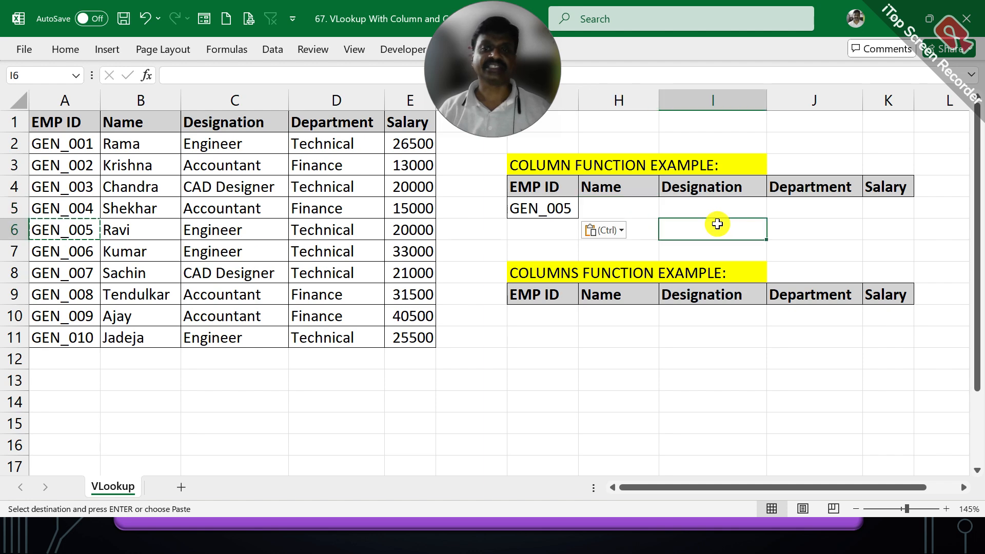
click(644, 210)
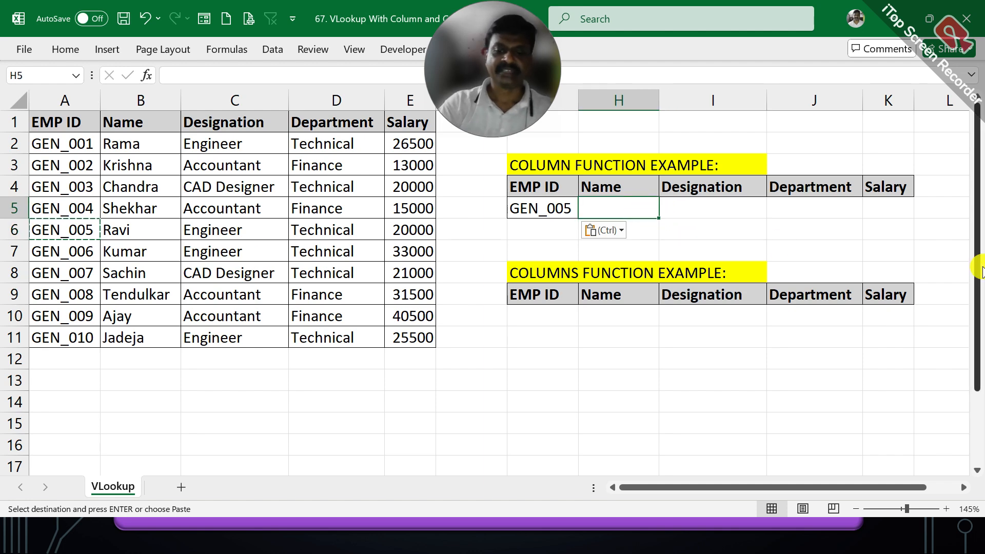
text(=VLOOKU)
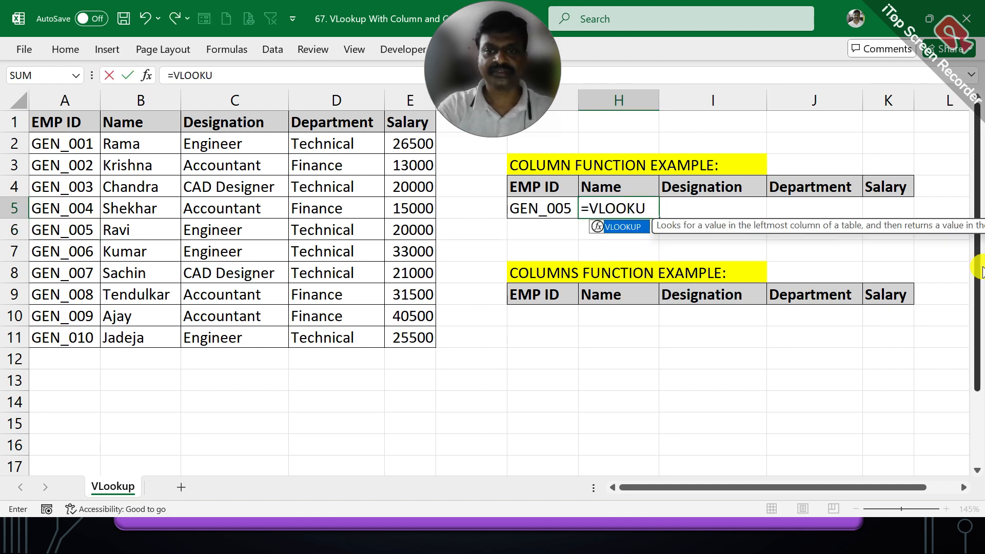
text(P()
key(Left)
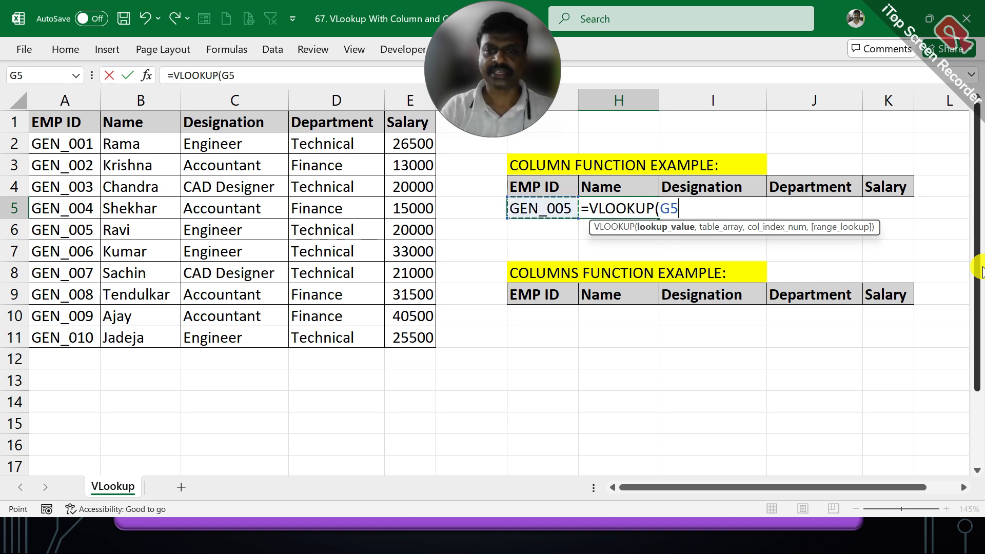
text(,)
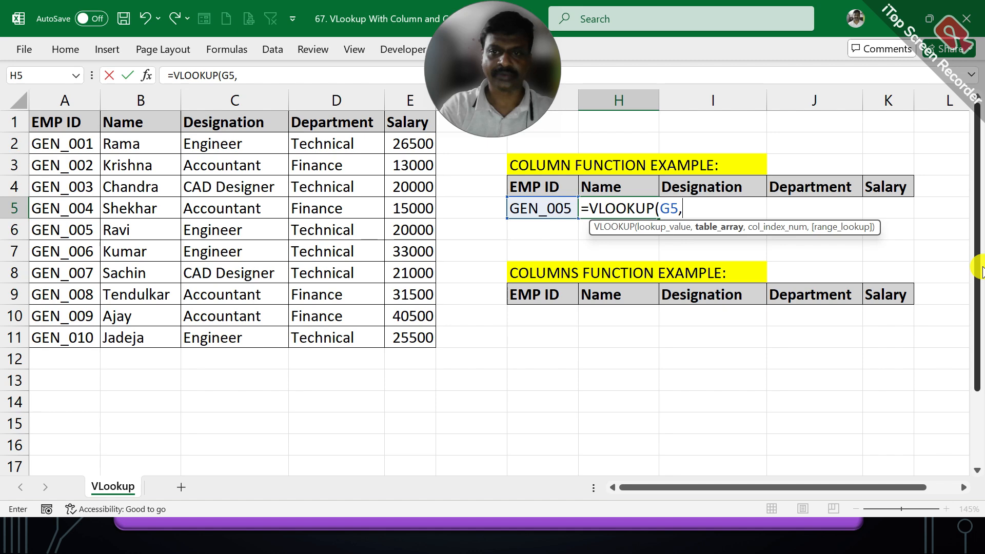
key(BackSpace)
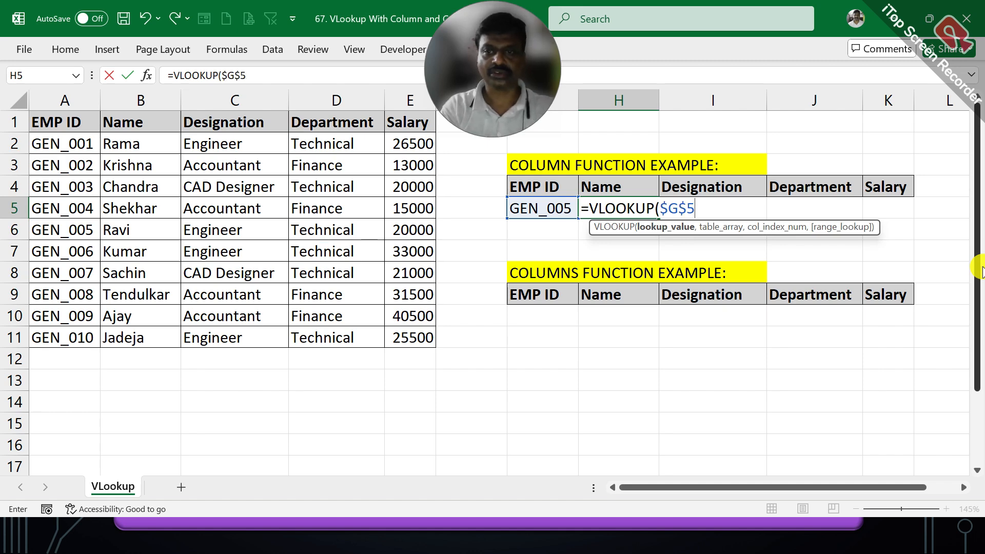
text(,)
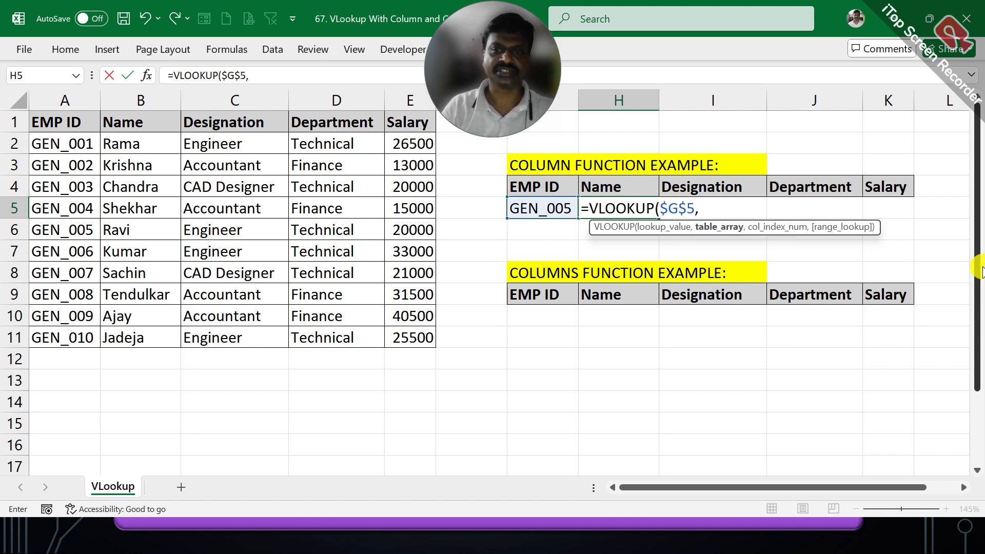
- Complete the H5 formula with table array $A$2:$E$11, column index 2 and exact match 0
drag(66, 139, 386, 332)
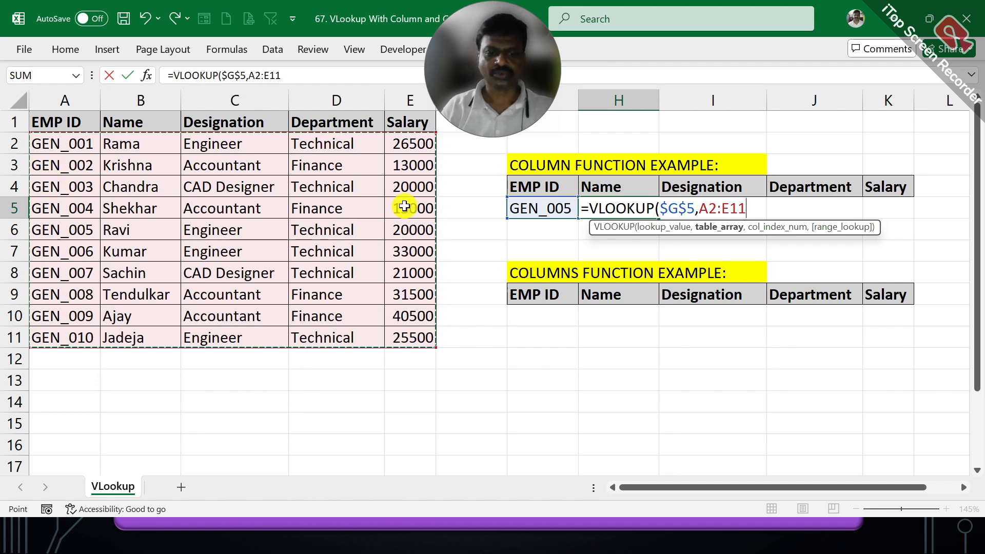
key(F4)
text(,2)
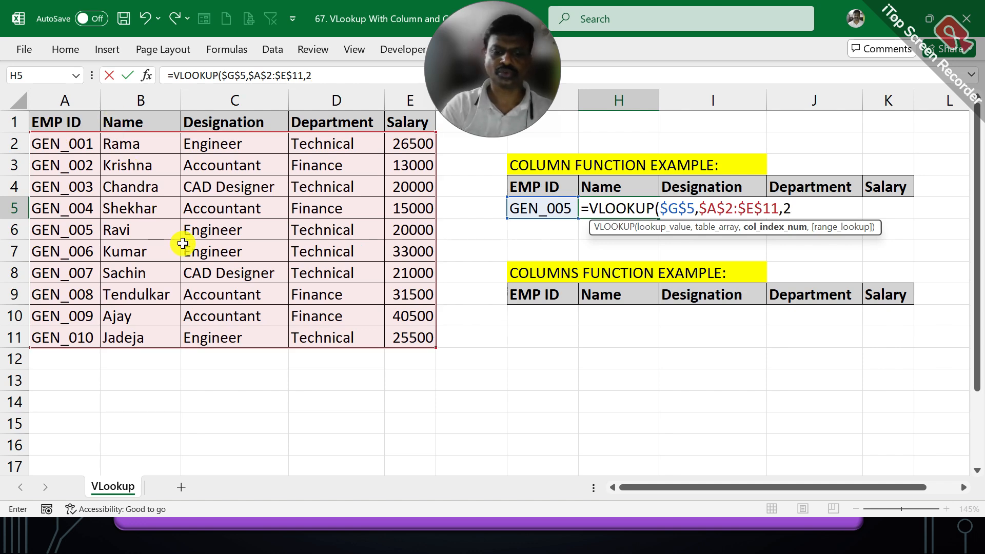
text(,0_)
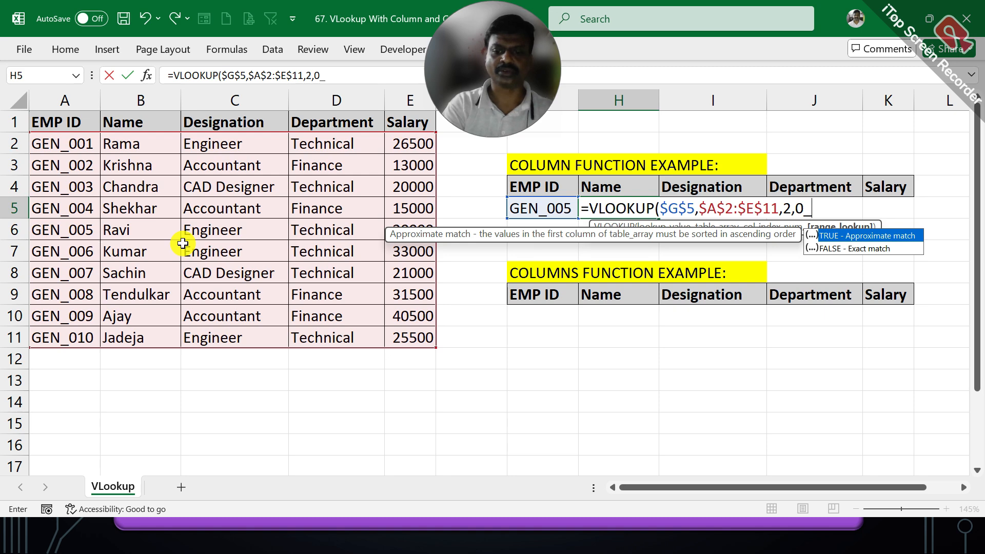
key(BackSpace)
text())
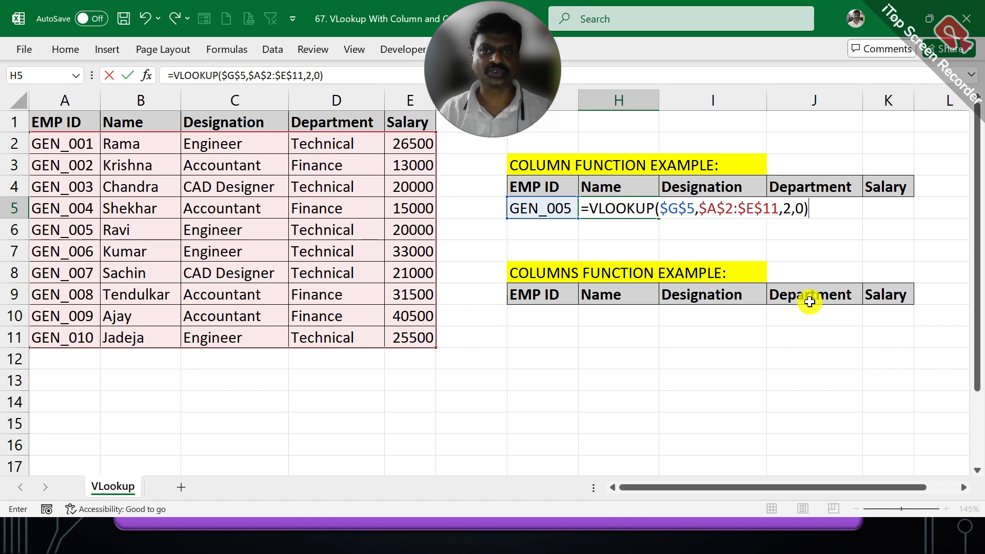
key(Tab)
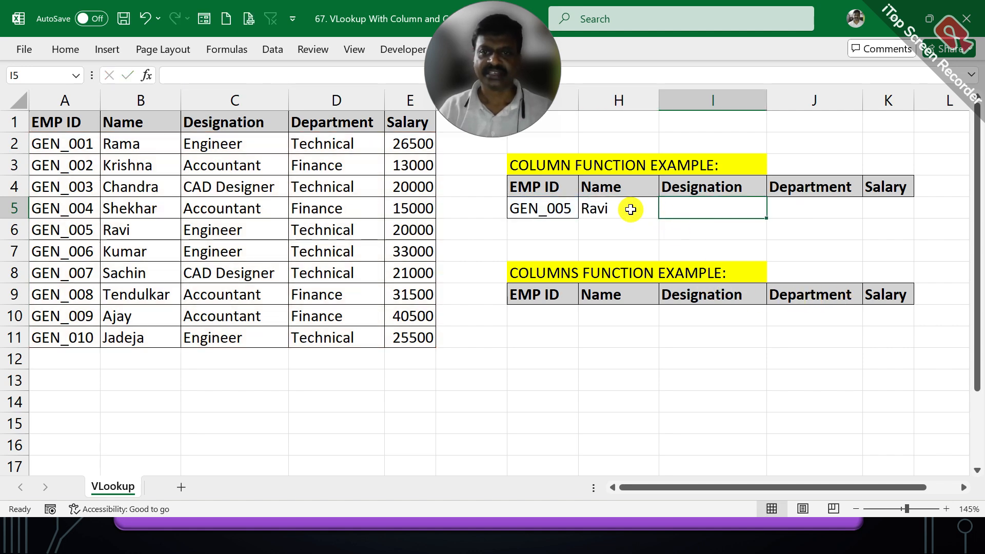
- Fill the VLOOKUP formula from H5 across to K5 and inspect the formulas in H5, I5 and J5
click(624, 207)
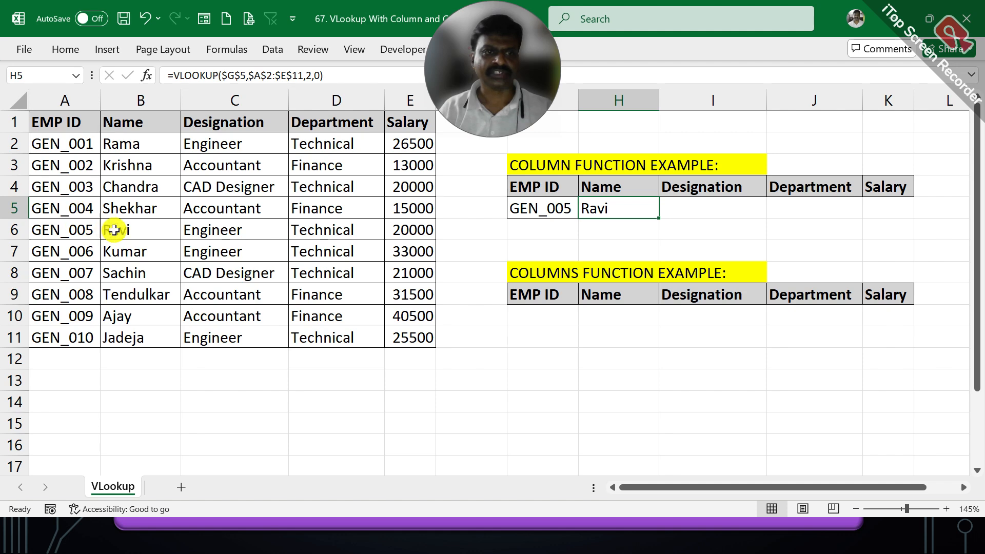
drag(658, 217, 890, 211)
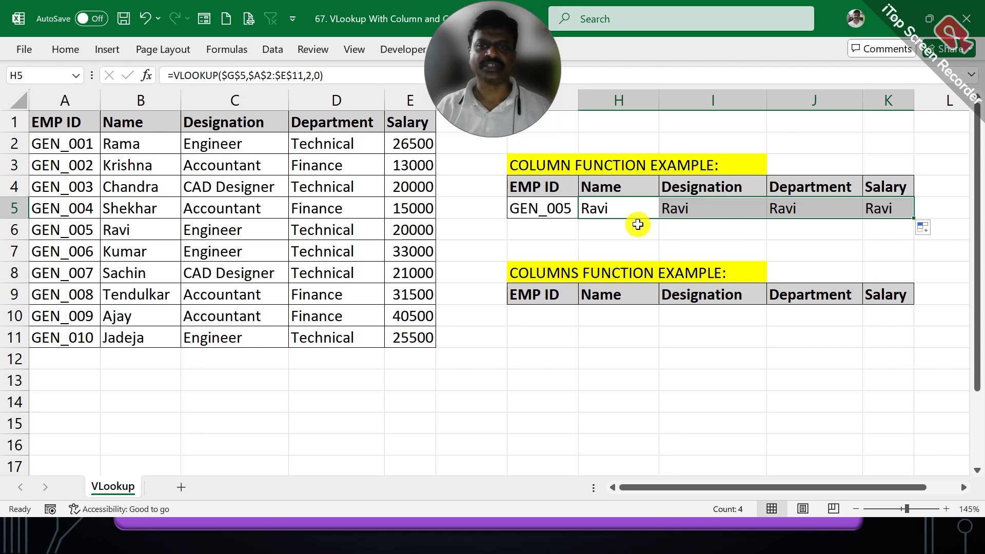
double_click(620, 206)
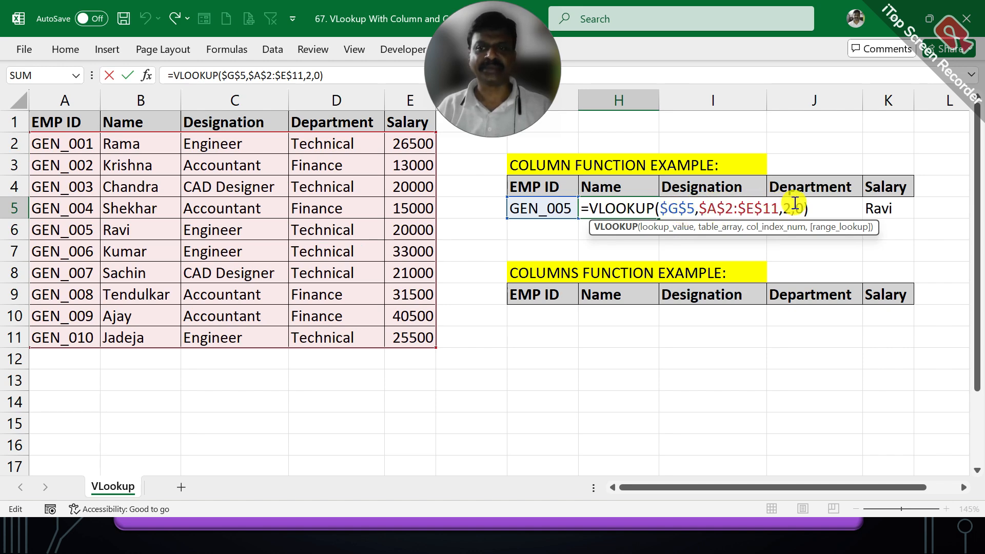
key(Escape)
double_click(709, 209)
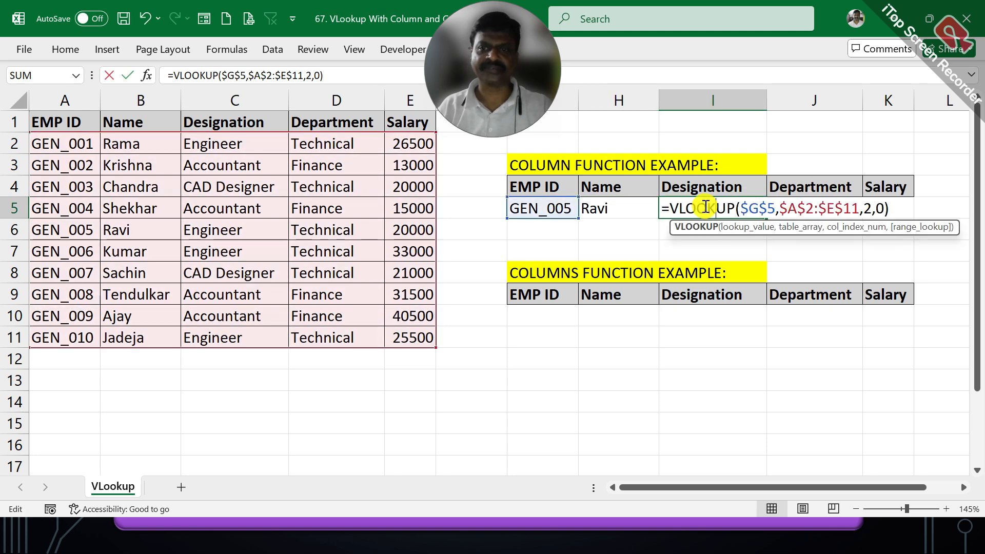
key(Escape)
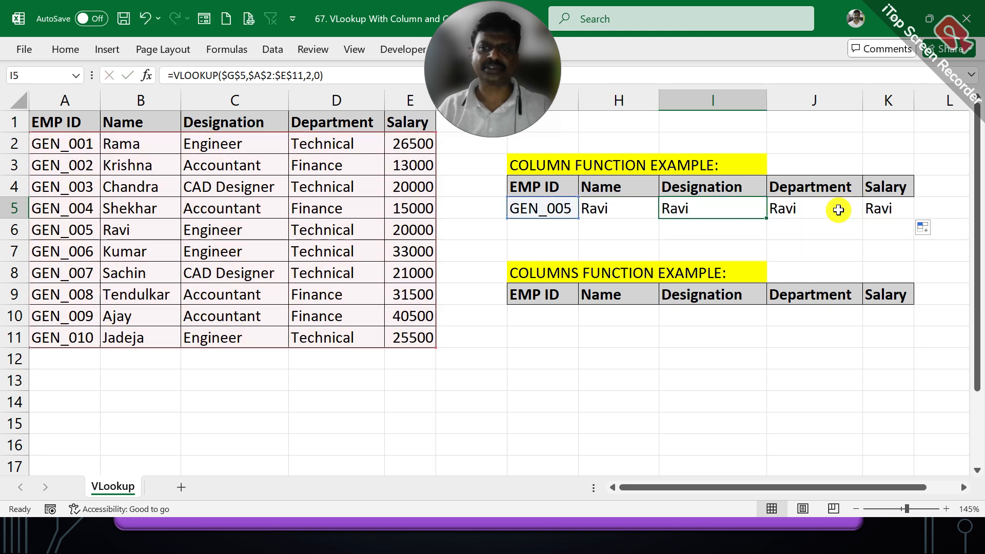
double_click(813, 206)
key(Escape)
click(624, 214)
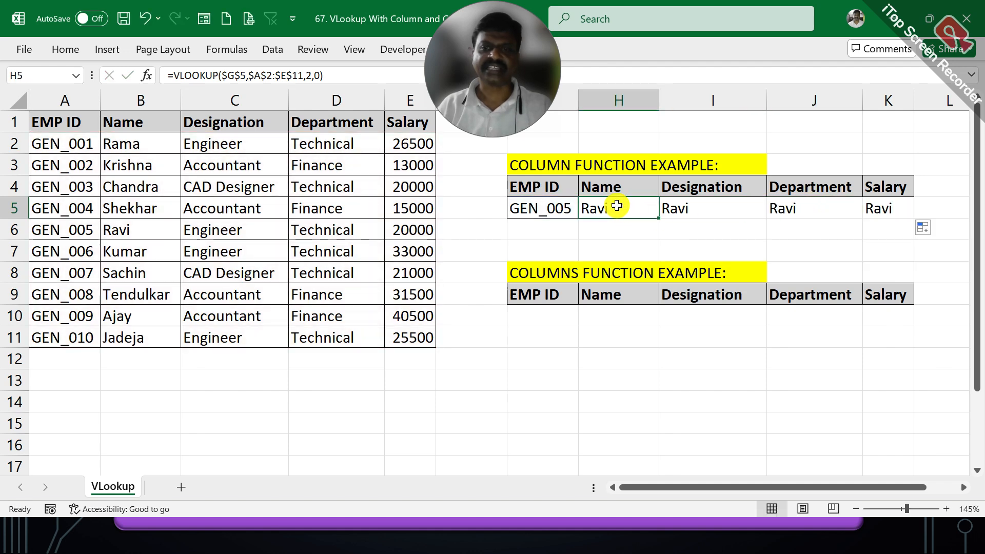
- Change the lookup value in the H5 formula to the relative reference G5
double_click(620, 208)
click(681, 201)
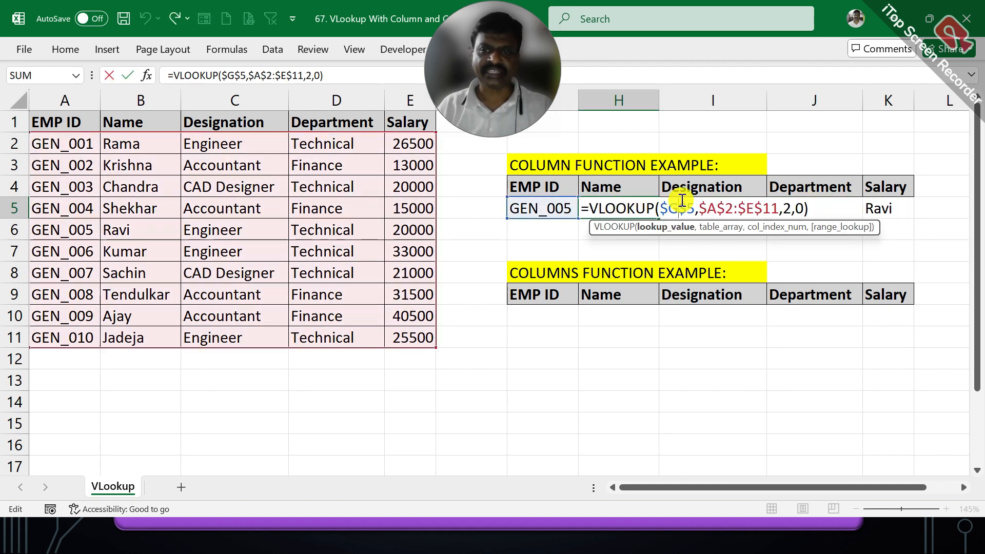
key(F4)
key(F4)
key(F4)
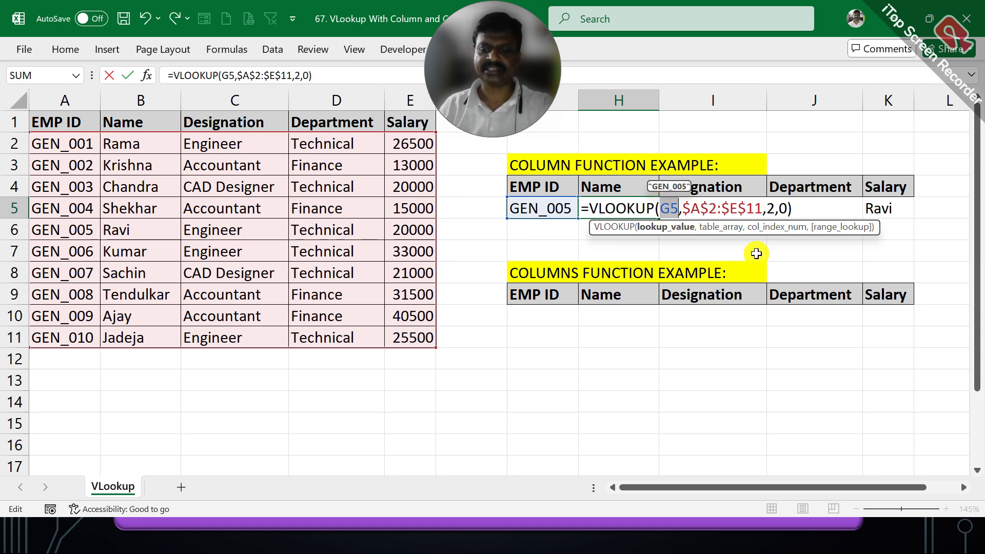
key(Return)
- Fill the relative-reference formula from H5 across to K5 and compare the formulas in H5 and I5
click(650, 215)
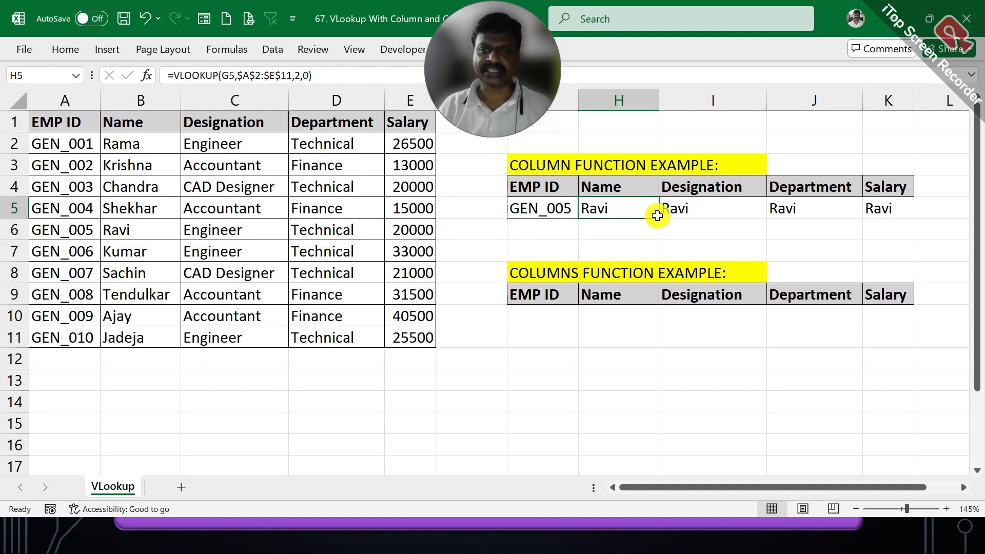
drag(657, 215, 895, 205)
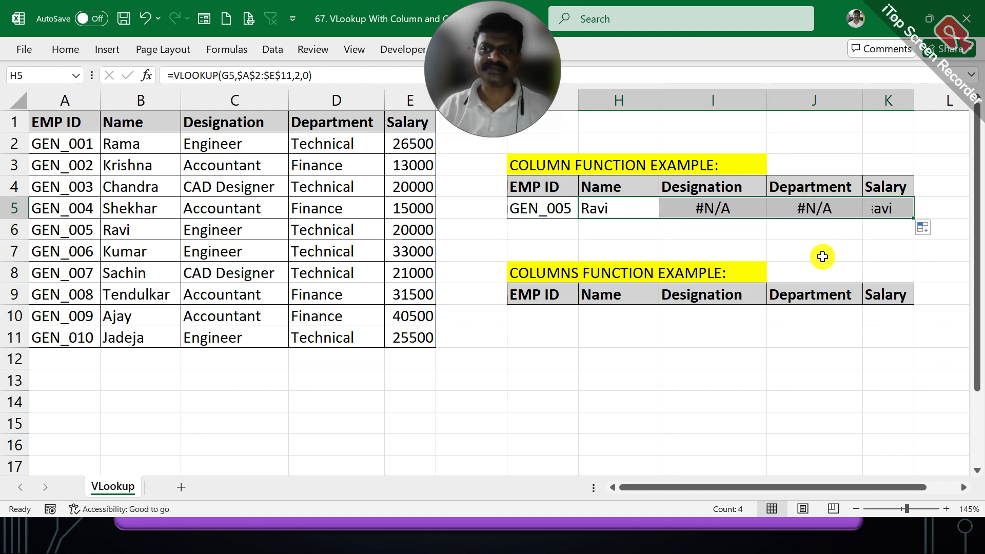
click(685, 206)
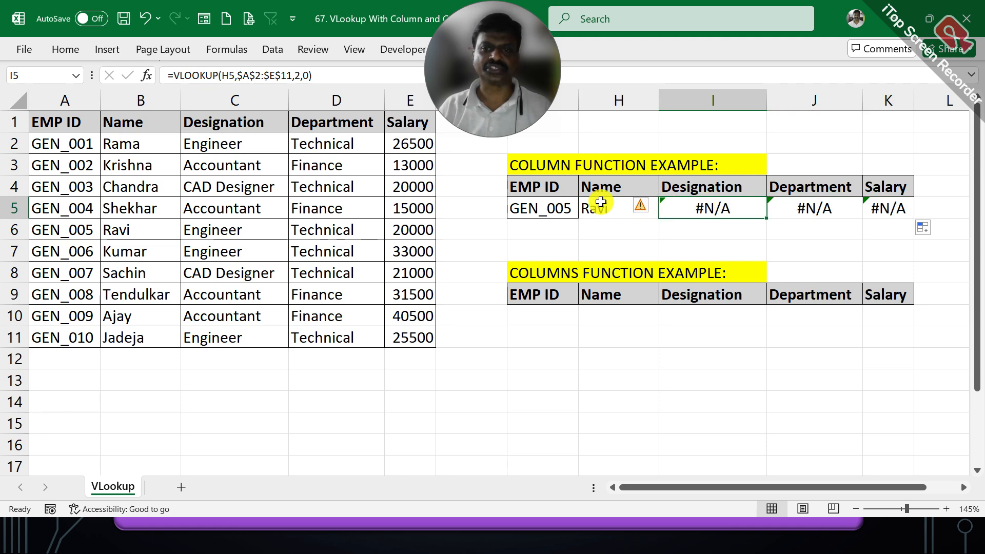
click(599, 205)
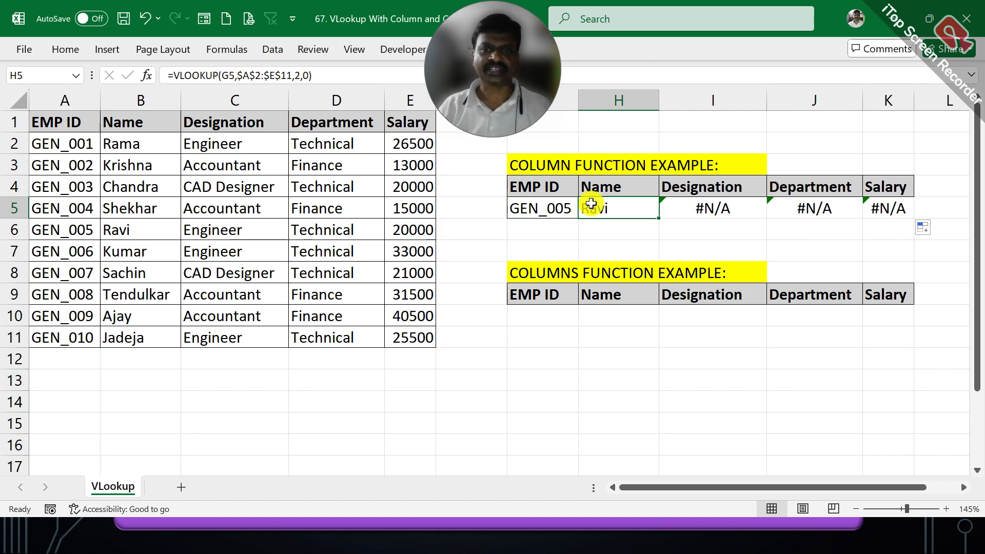
click(709, 204)
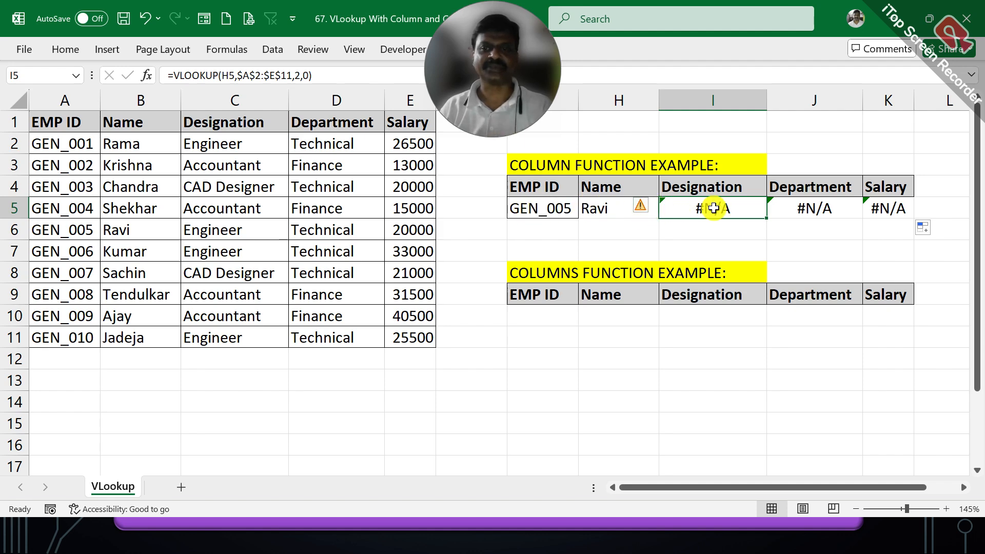
click(589, 205)
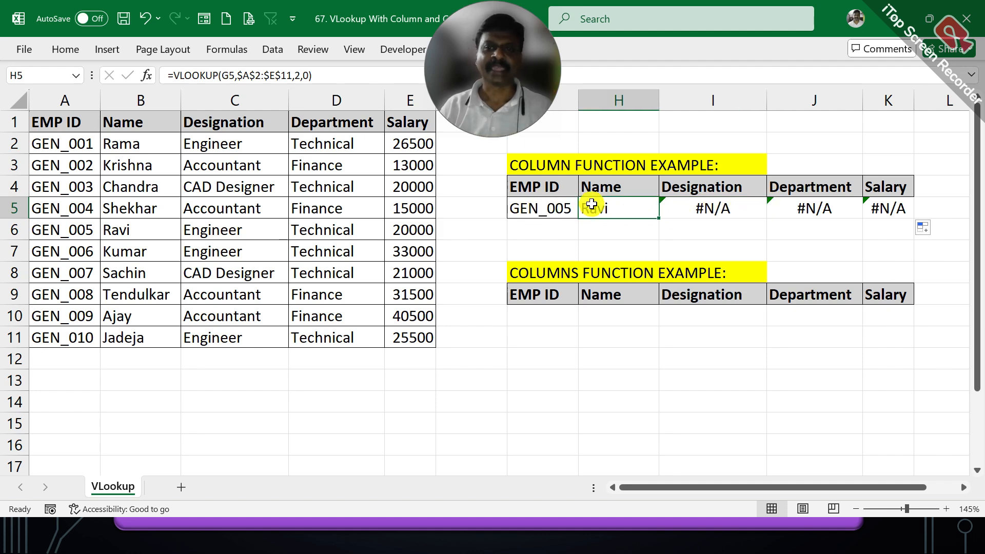
- Make the lookup value in H5 absolute as $G$5 and refill the formula across to K5
double_click(587, 205)
double_click(669, 207)
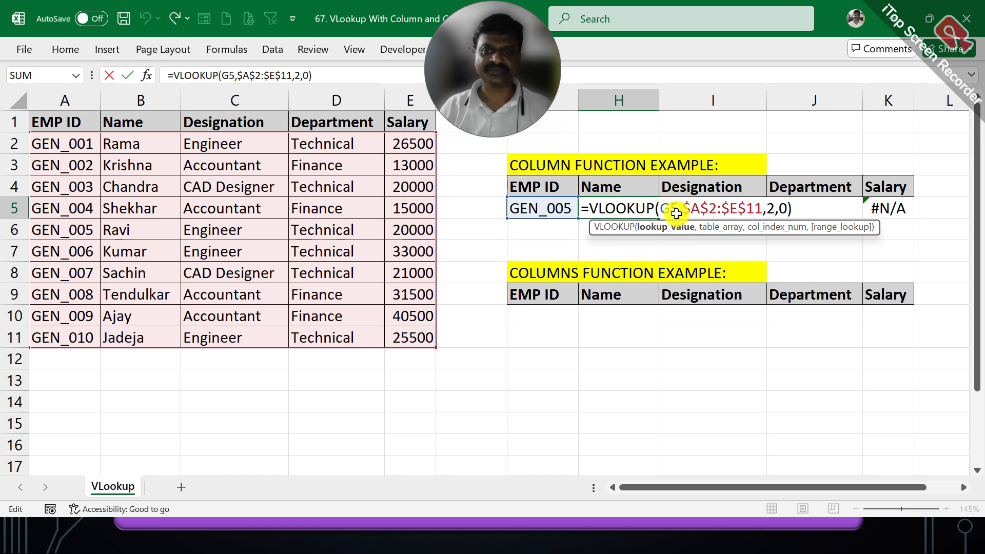
key(F4)
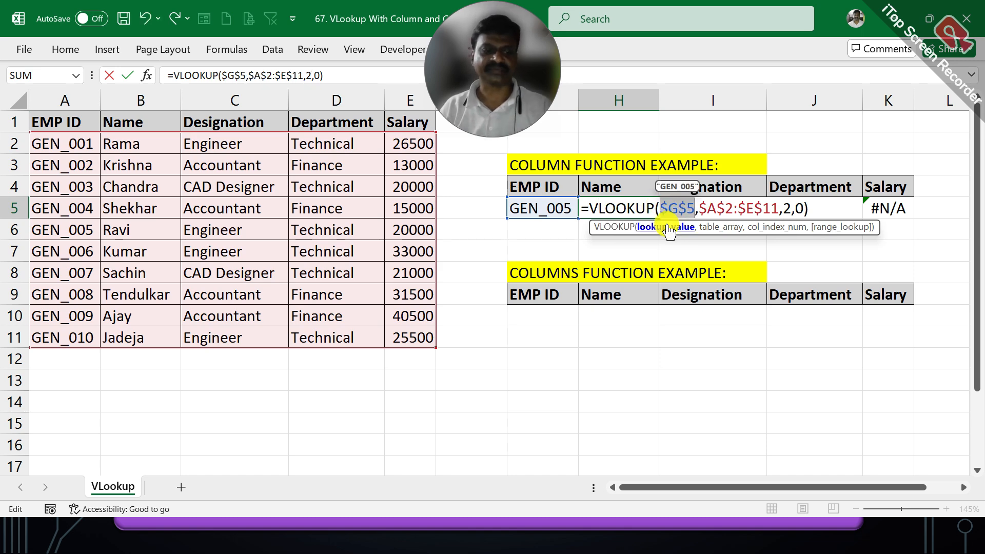
key(Tab)
click(638, 209)
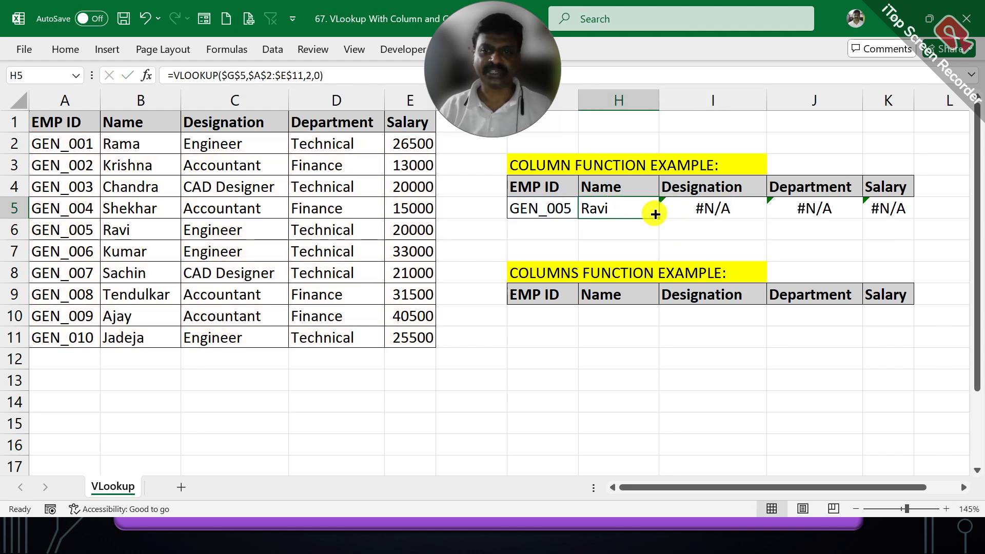
drag(656, 214, 887, 205)
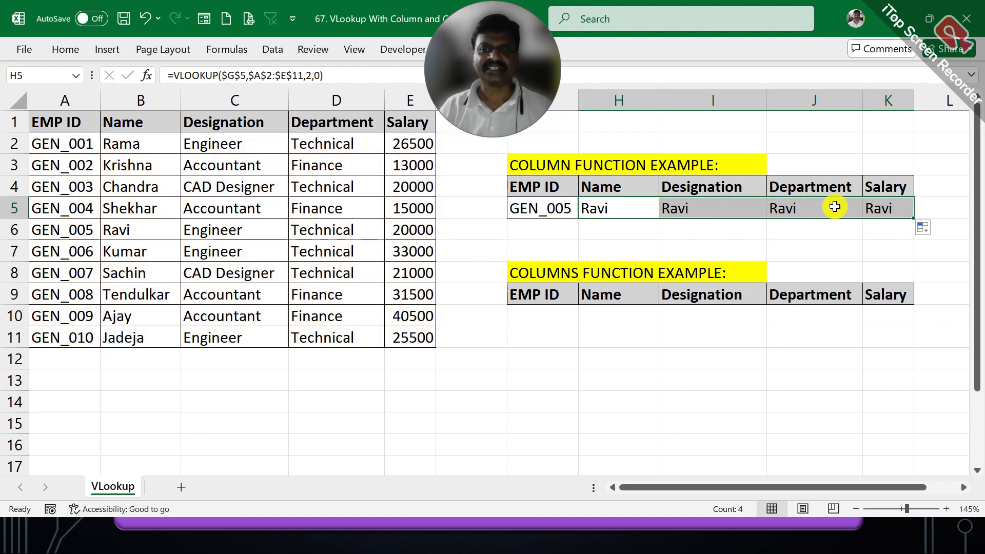
- Compare the filled VLOOKUP formulas in H5 to K5 with their headers, checking the column index in each cell
click(686, 205)
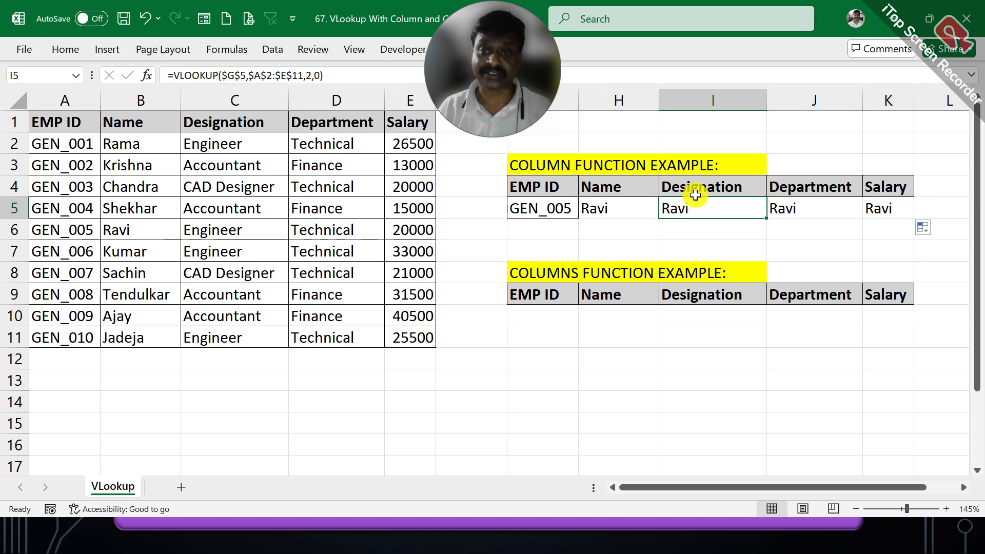
drag(696, 186, 718, 204)
drag(780, 176, 808, 208)
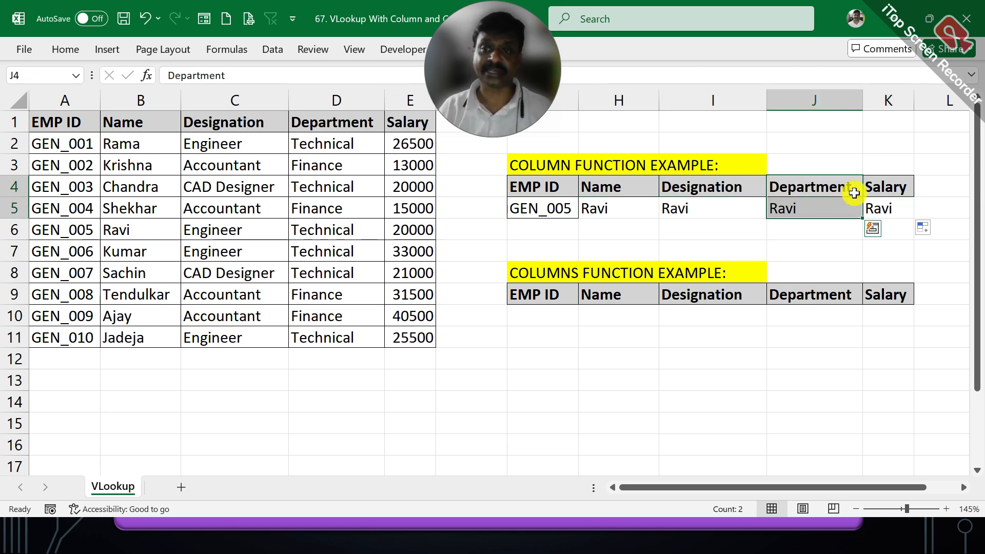
drag(885, 182, 887, 206)
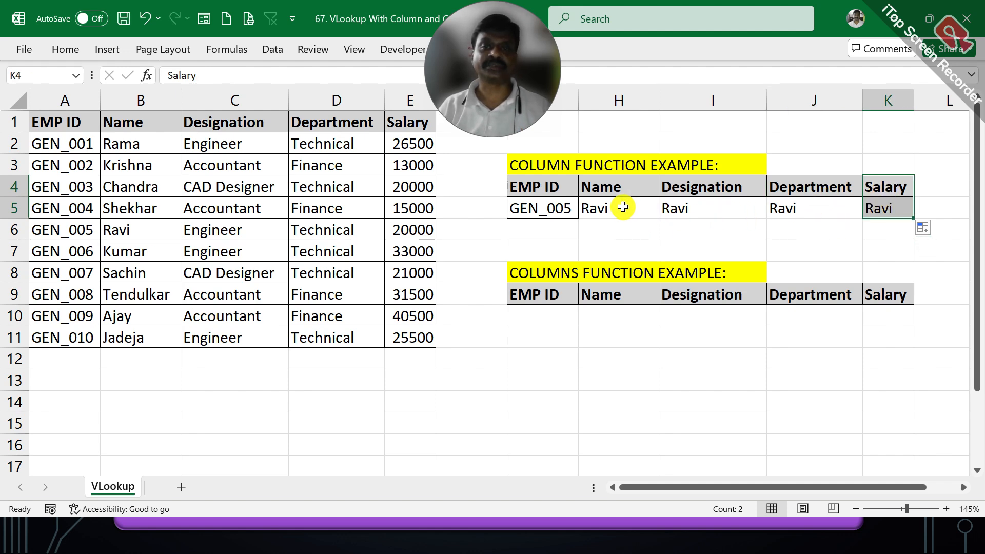
click(621, 205)
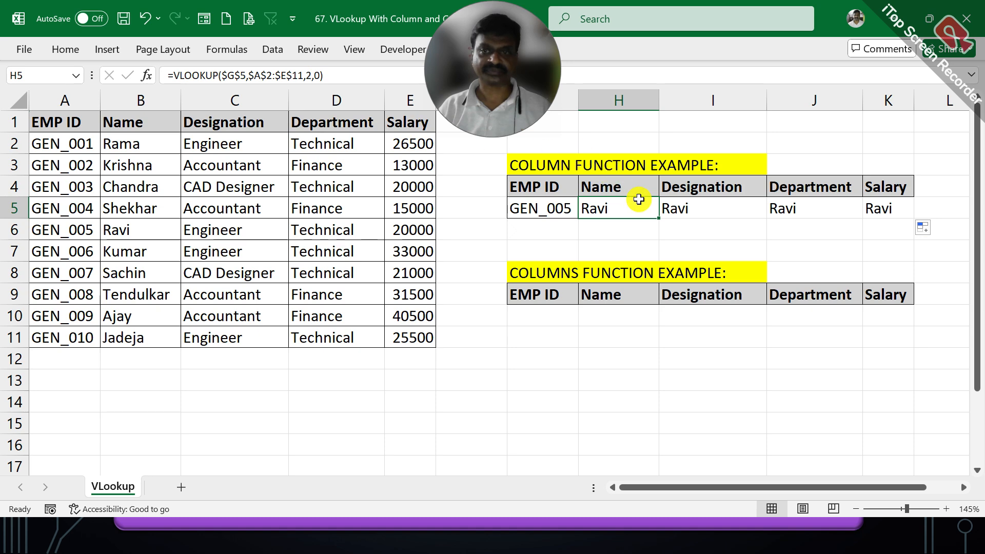
click(673, 205)
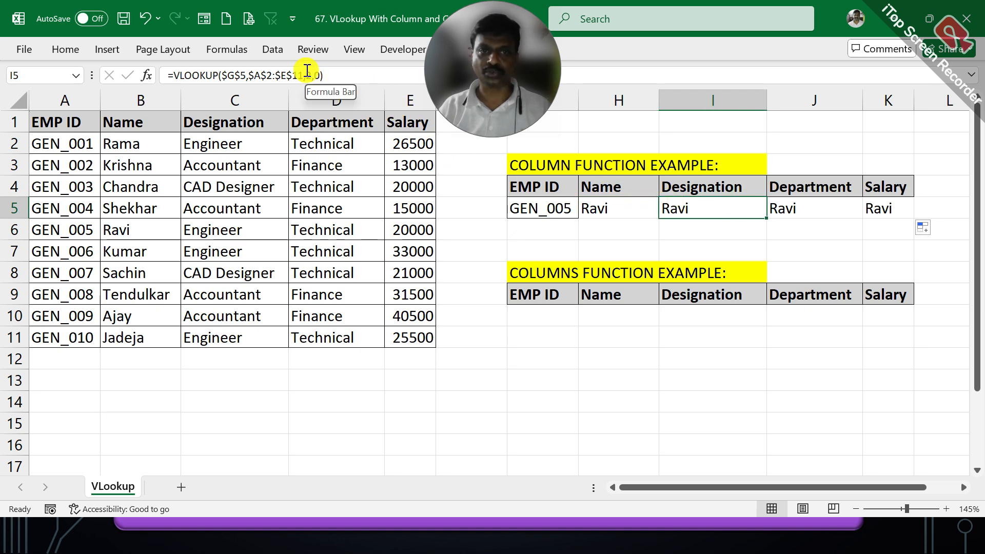
click(802, 206)
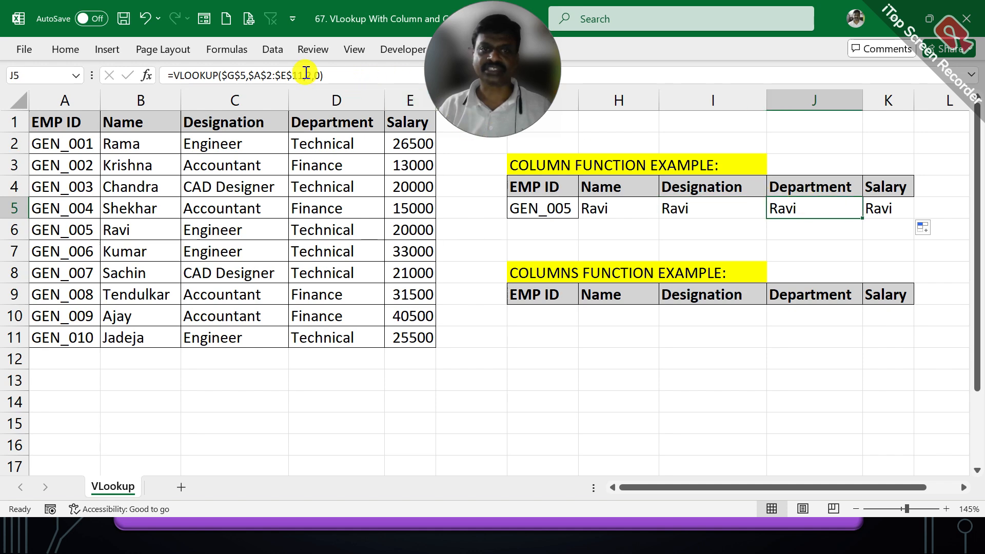
click(871, 206)
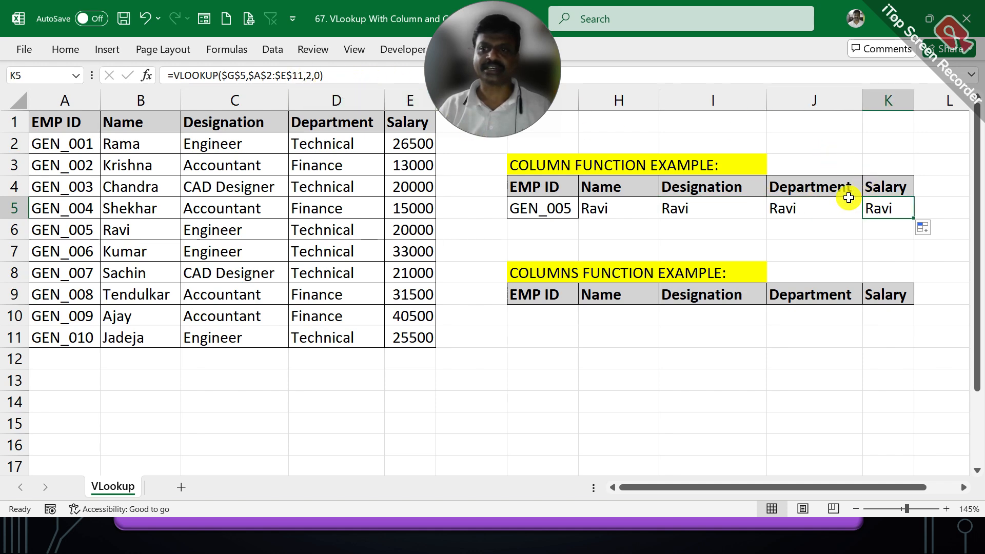
- Change the column index of the VLOOKUP in I5 to the Designation column's number and compare the result with B6:C6
click(690, 207)
double_click(691, 206)
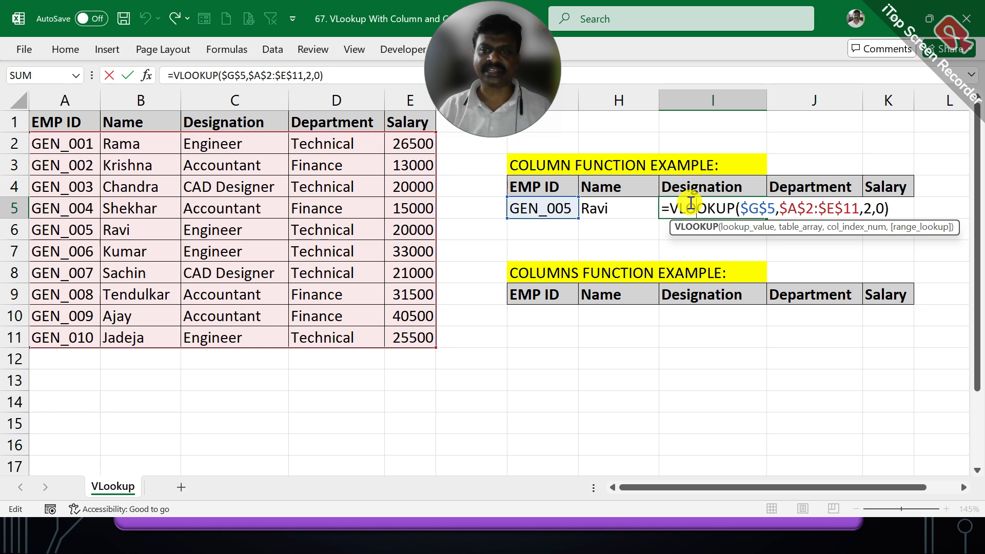
click(864, 201)
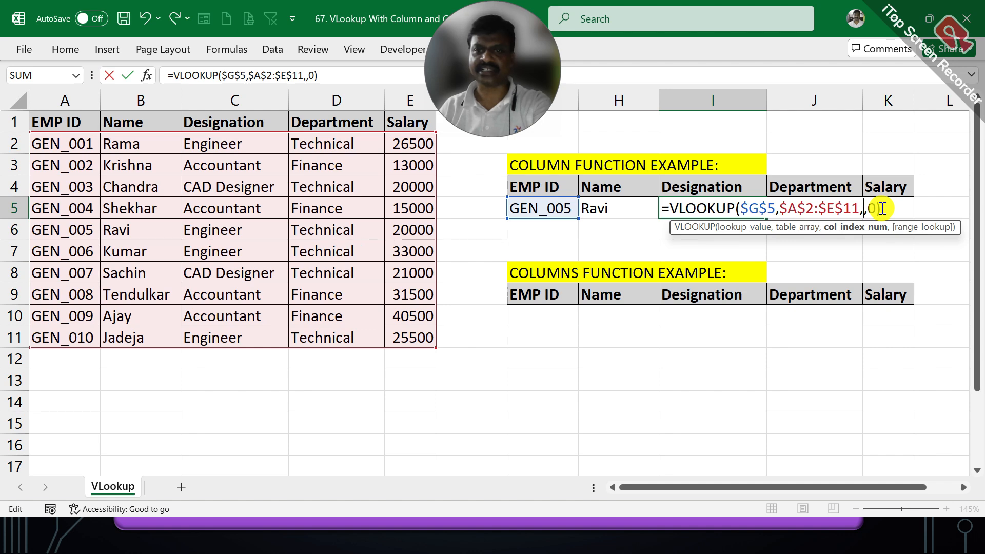
key(Tab)
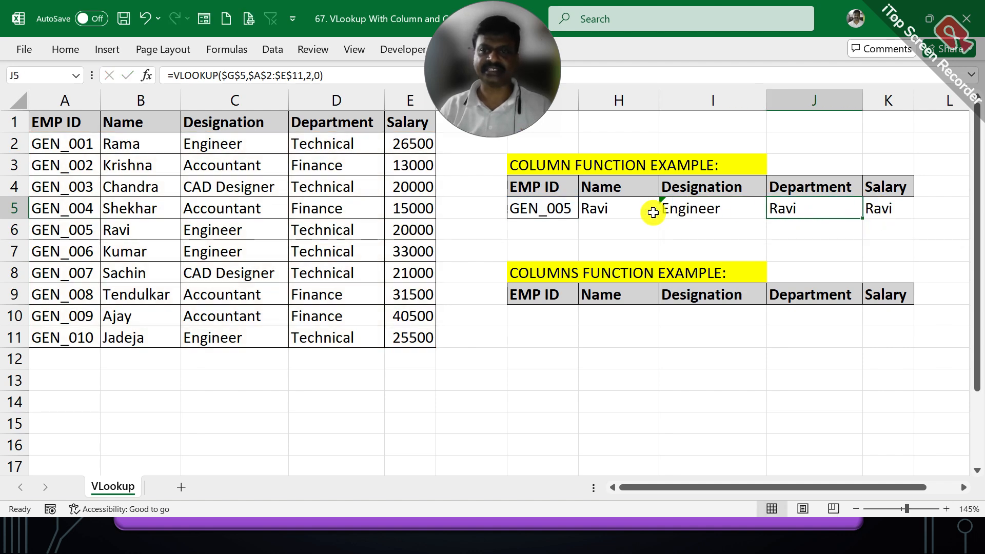
drag(139, 225, 213, 229)
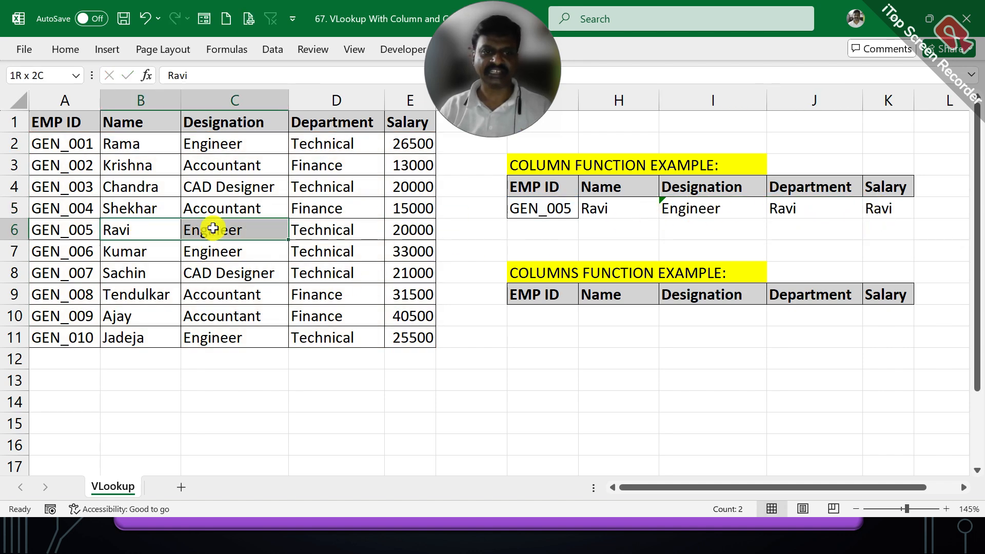
- Set the column index of the VLOOKUP in J5 to 4 for the Department column
double_click(819, 208)
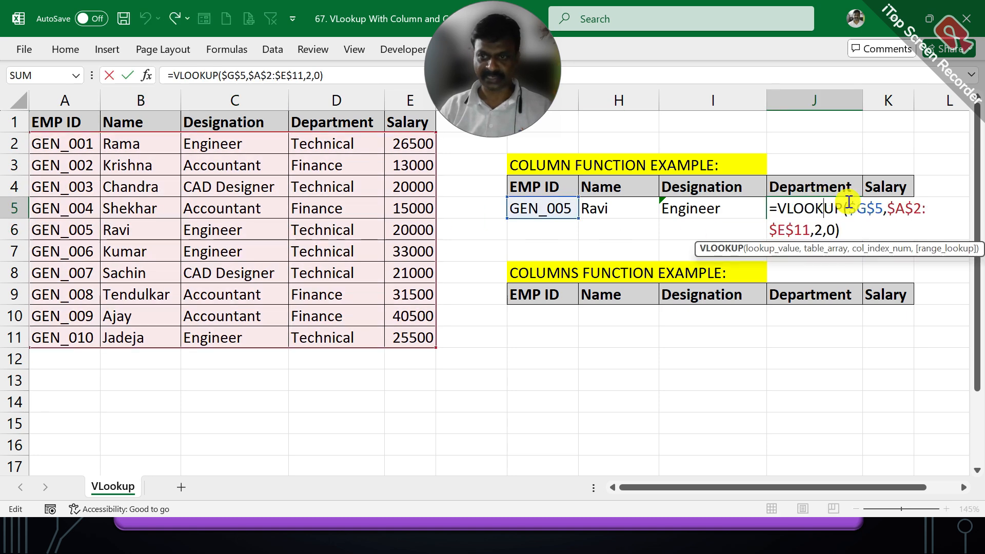
click(818, 220)
click(853, 248)
key(BackSpace)
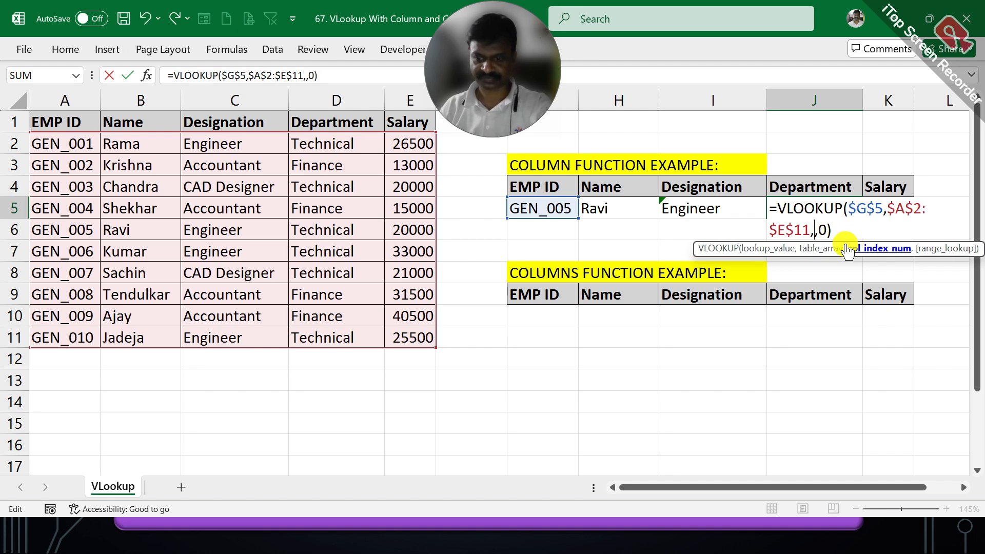
text(4)
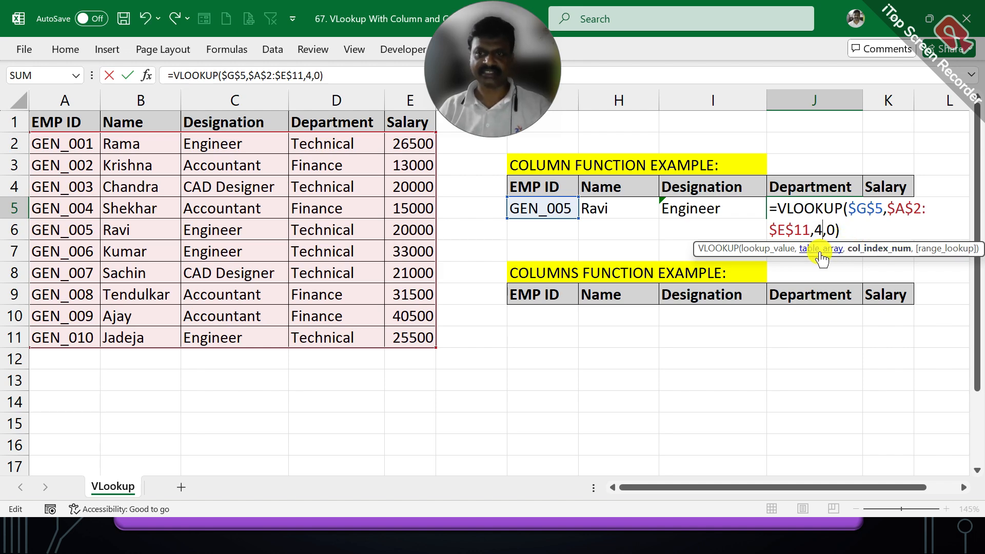
key(Tab)
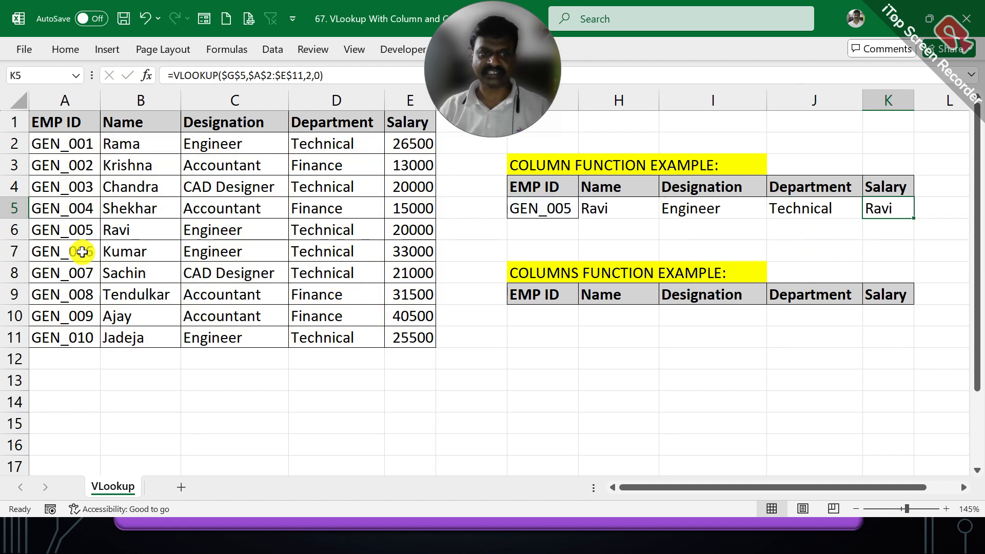
- Count across the GEN_005 source row and change the column index of the VLOOKUP in K5 to the Salary column's number
drag(73, 230, 369, 229)
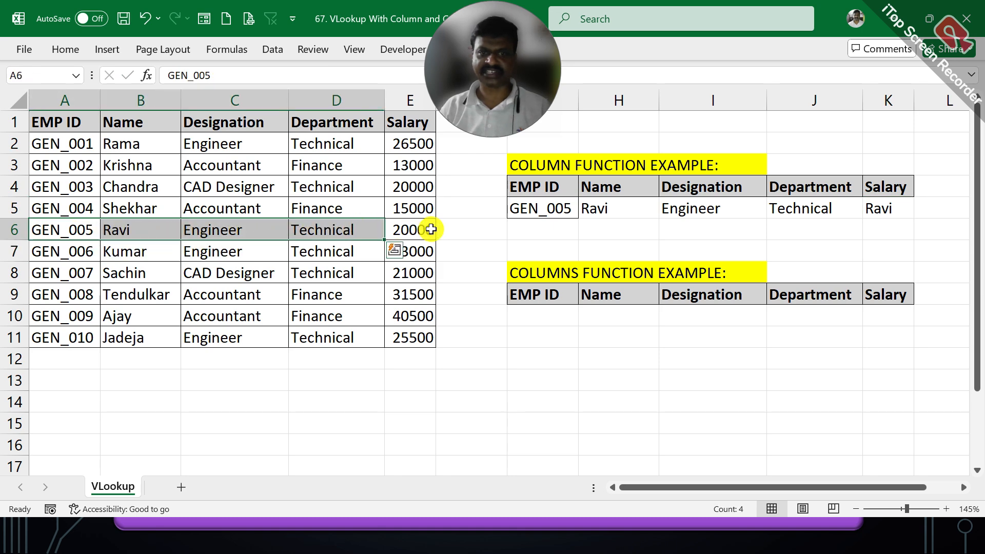
double_click(892, 205)
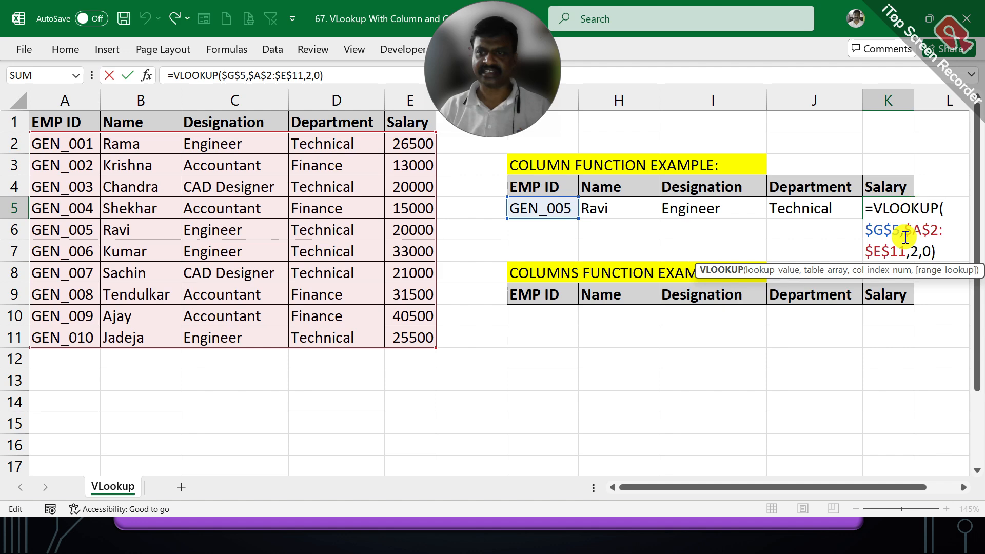
click(918, 251)
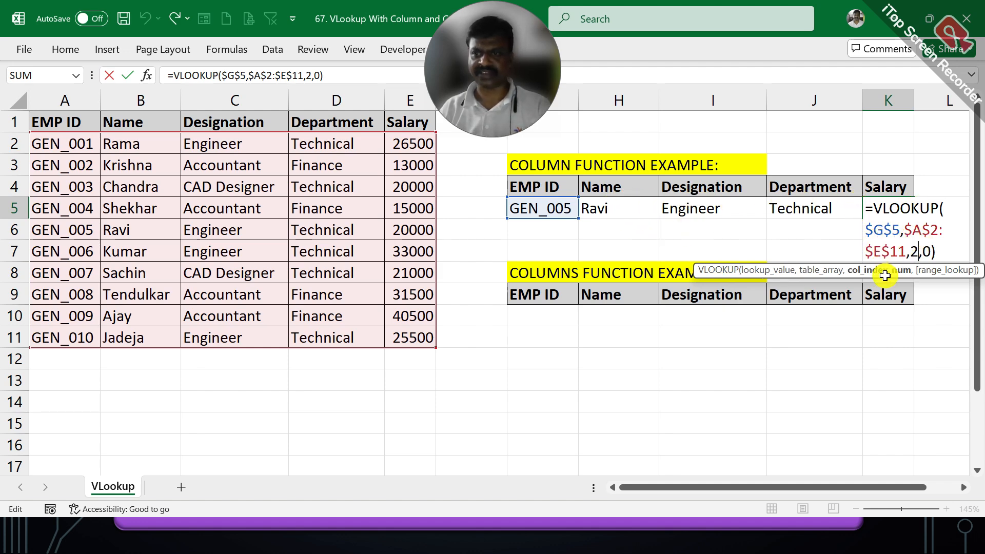
key(Return)
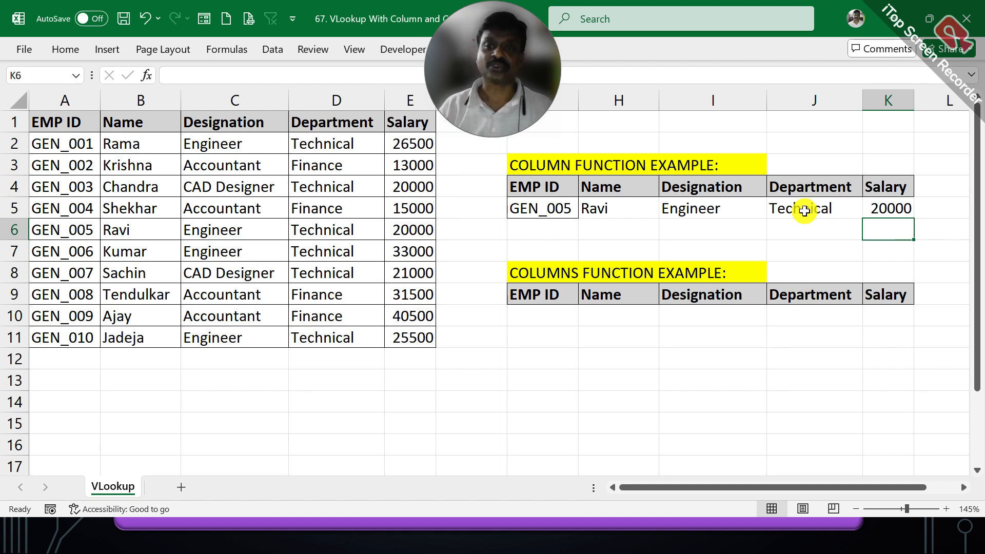
- Enter =COLUMN() without a reference in cell G12 and check the formula
click(621, 201)
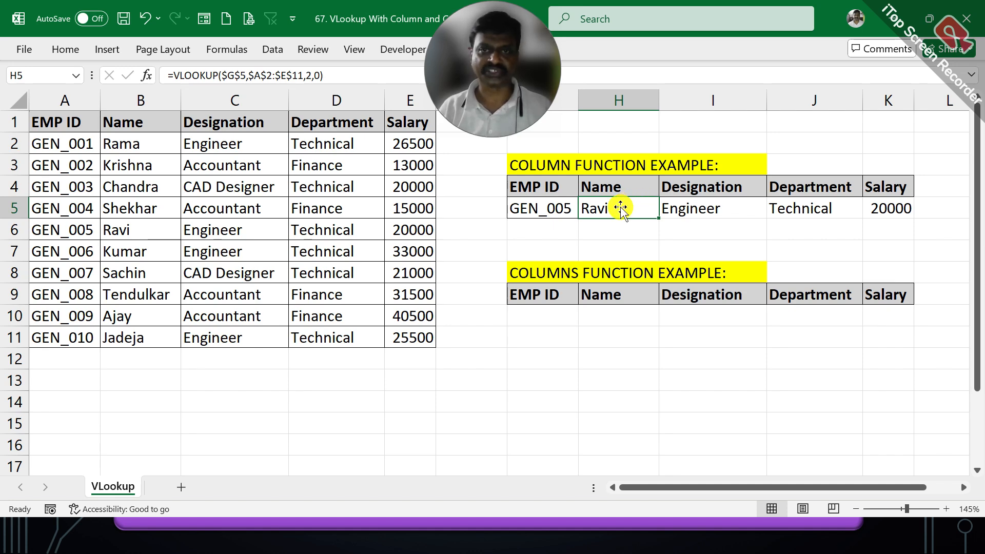
click(550, 352)
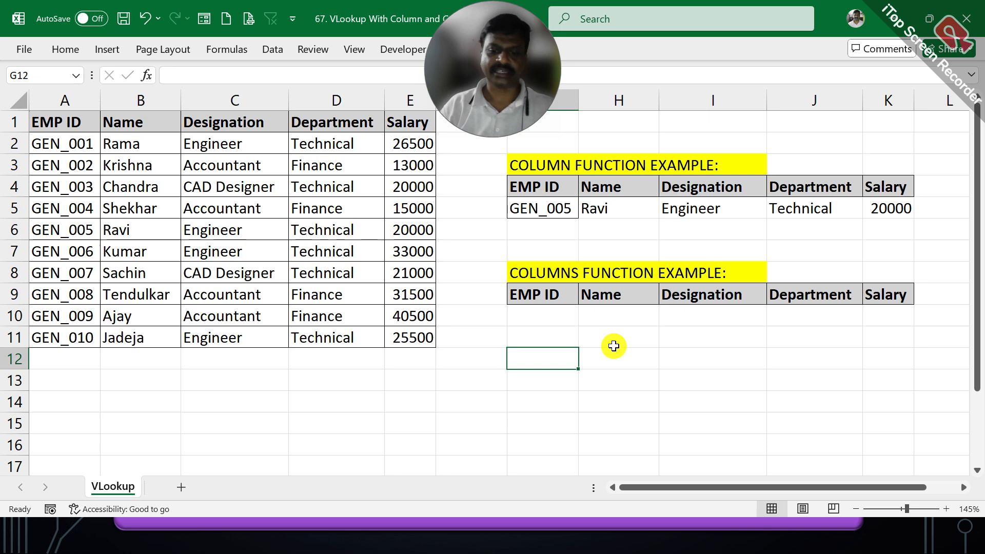
text(=COL)
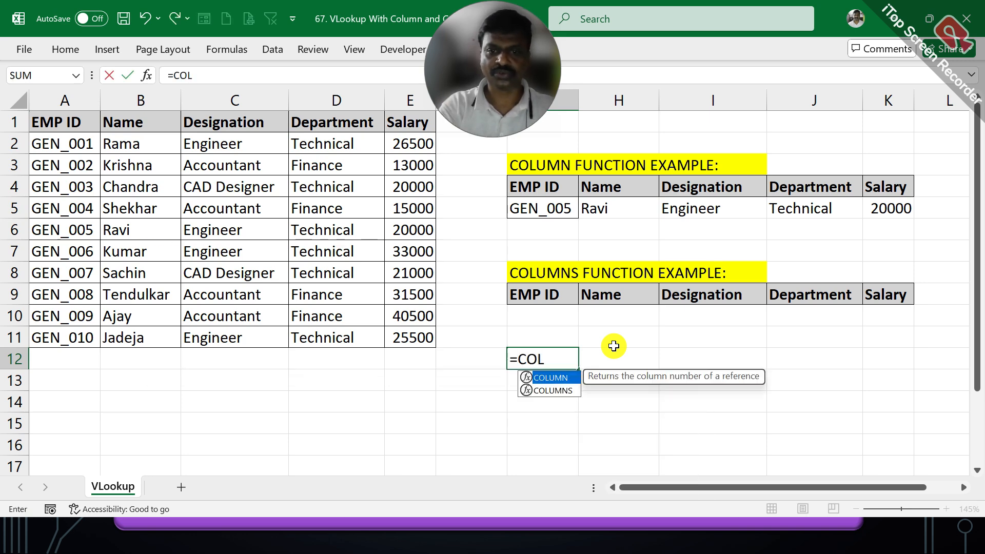
text(UMN()
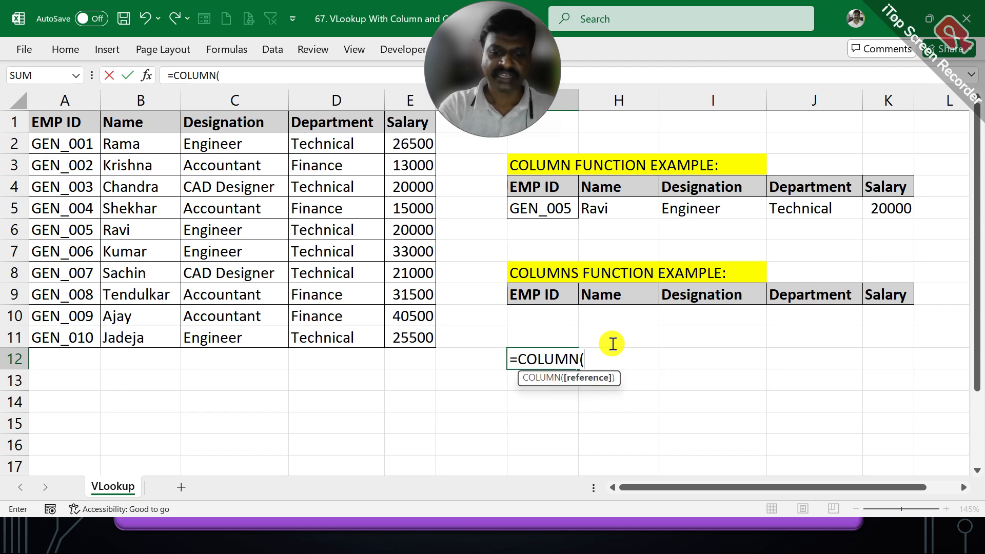
text())
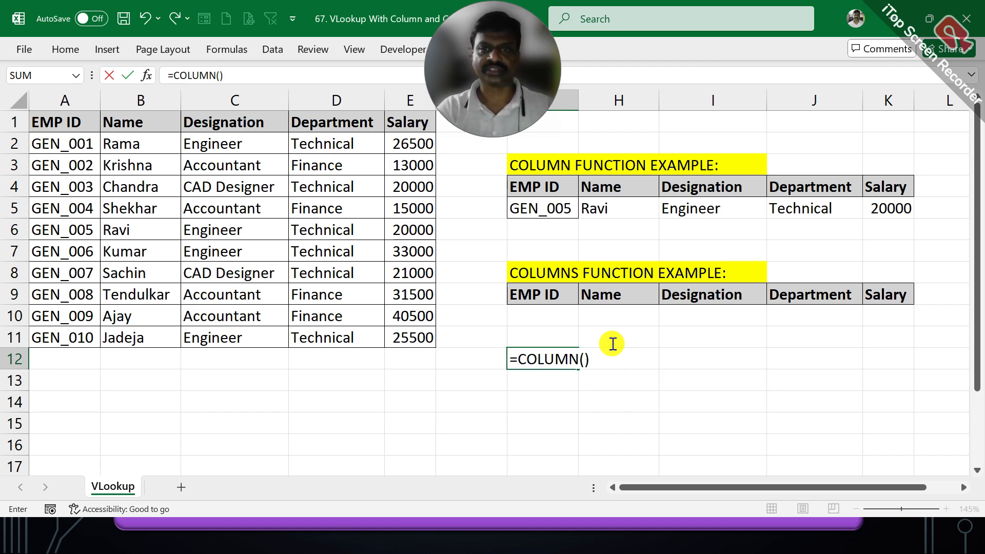
key(Tab)
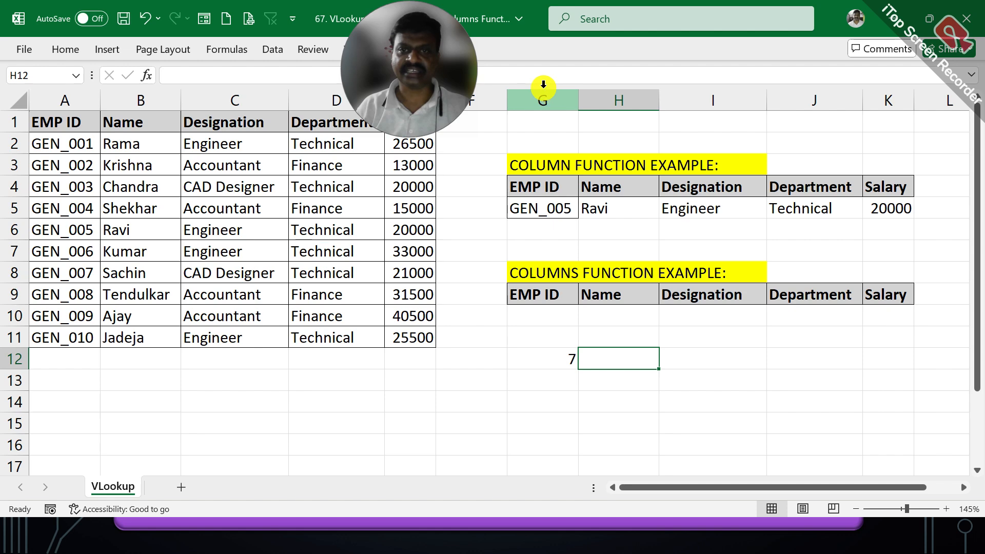
click(546, 351)
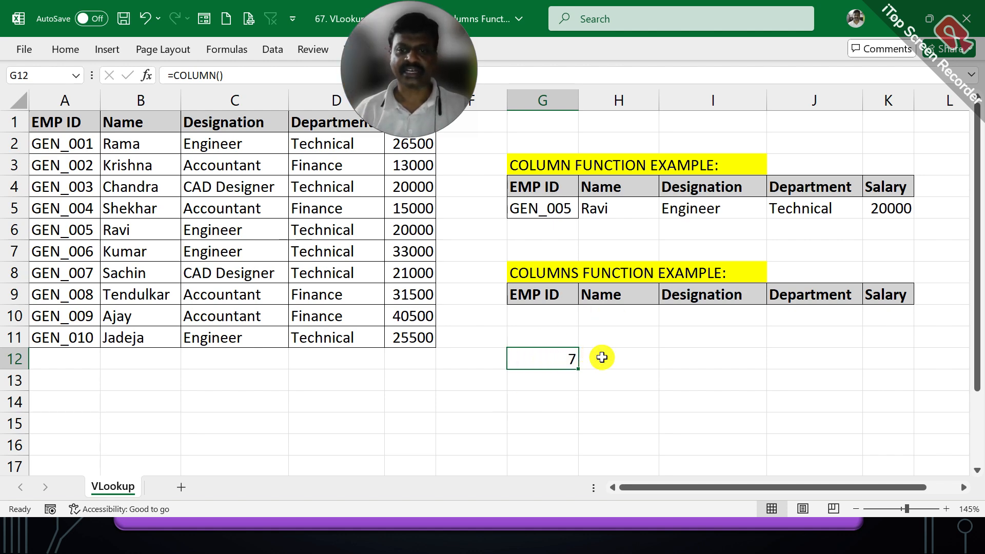
- Enter a COLUMN formula in H12 that references cell I6, =COLUMN(I6)
click(602, 357)
text(=)
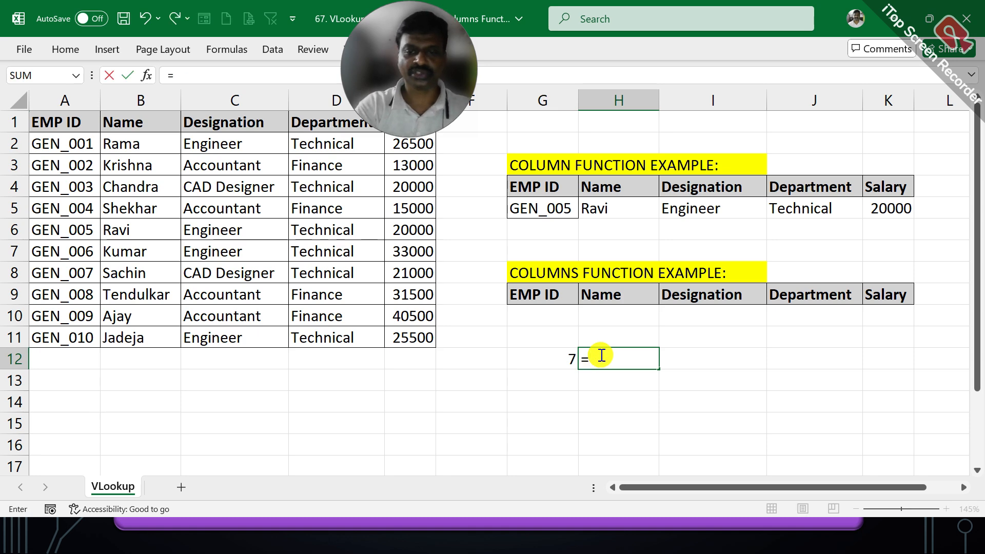
text(COLUM)
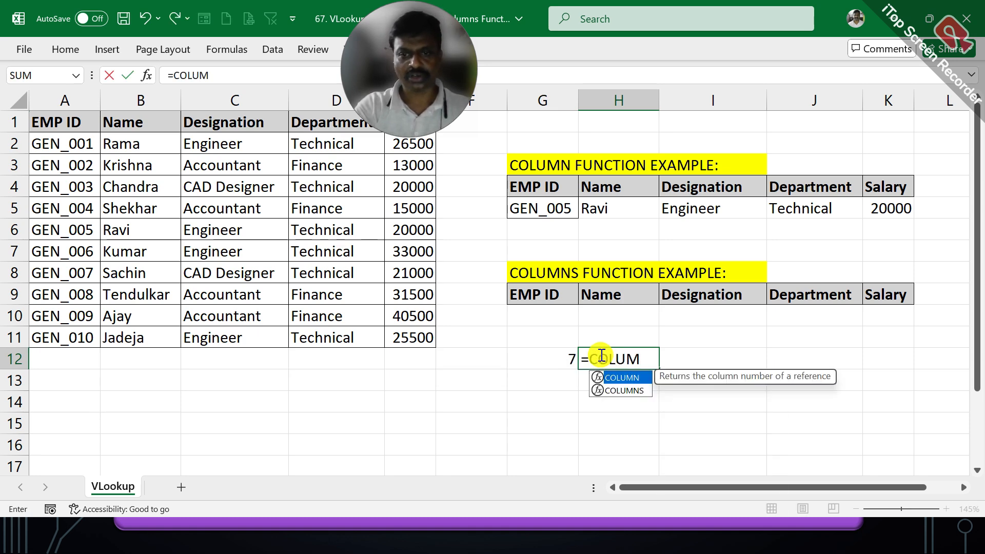
text(N()
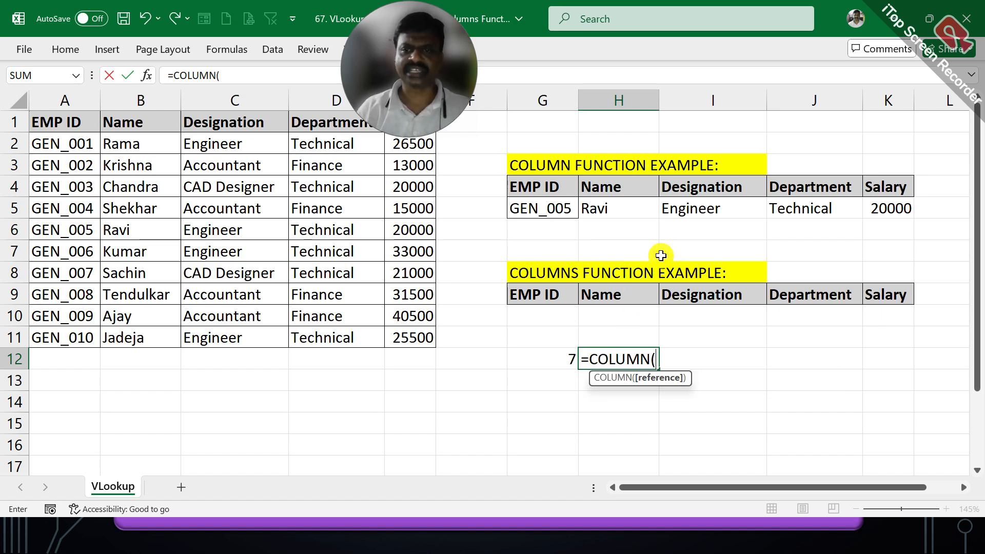
click(705, 222)
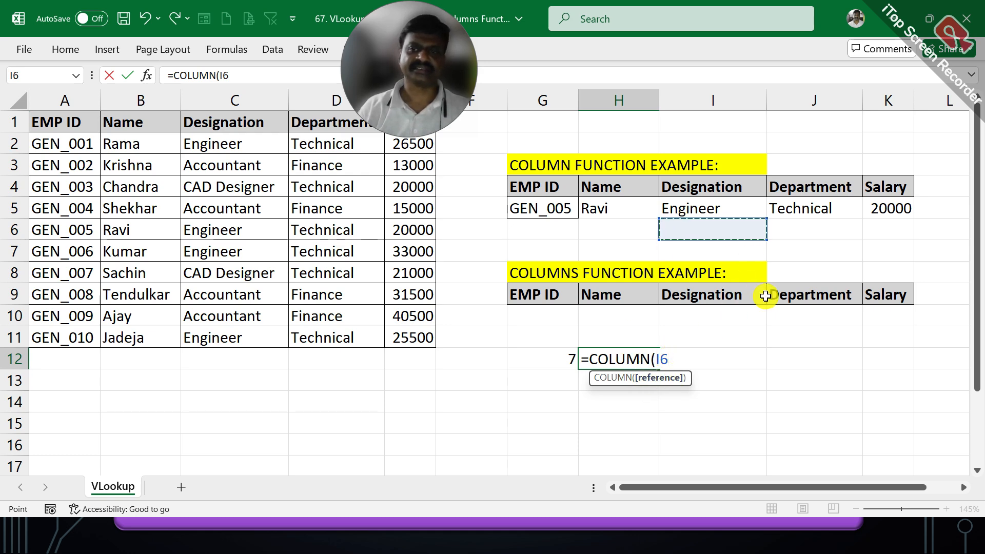
key(Return)
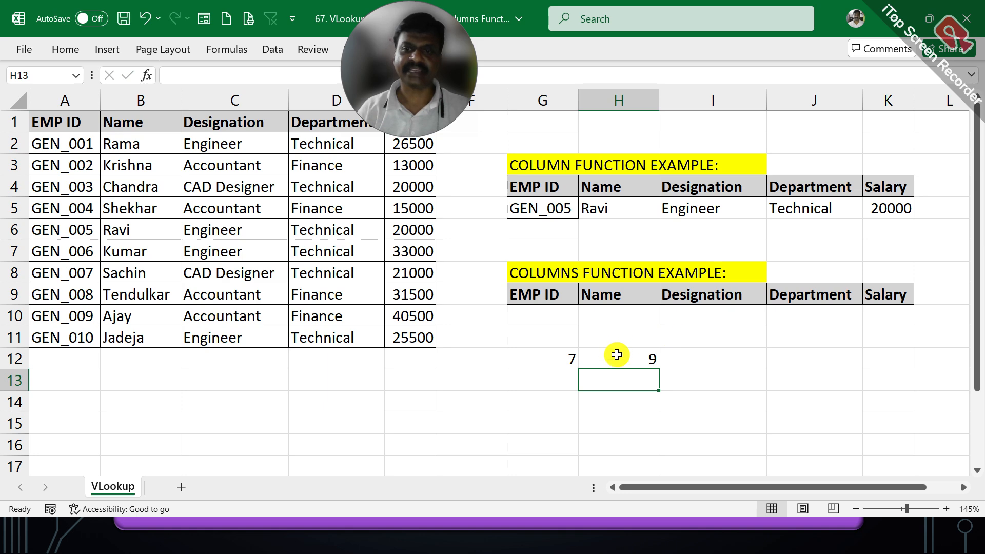
- Compare the COLUMN formulas in G12 and H12, and review the column index in the H5 VLOOKUP
click(539, 355)
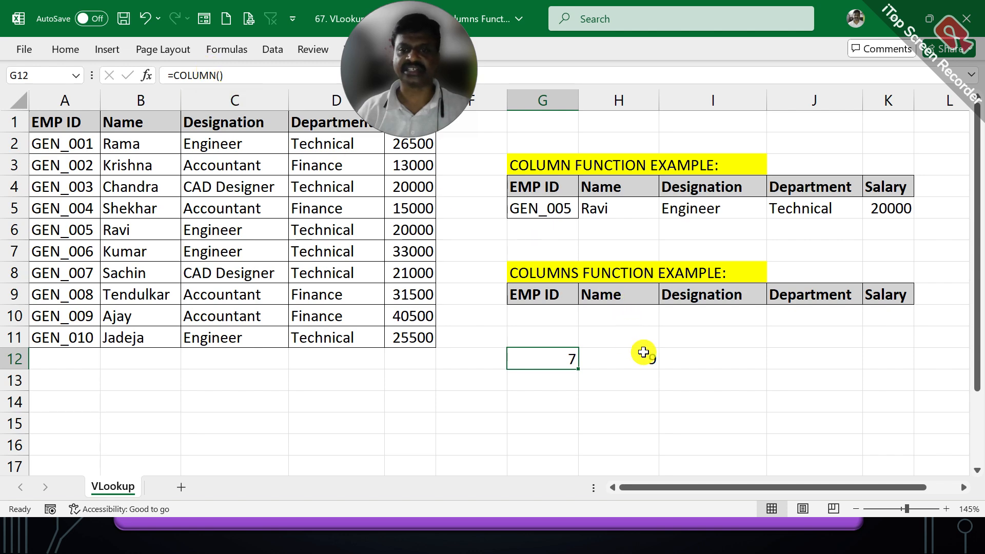
click(642, 353)
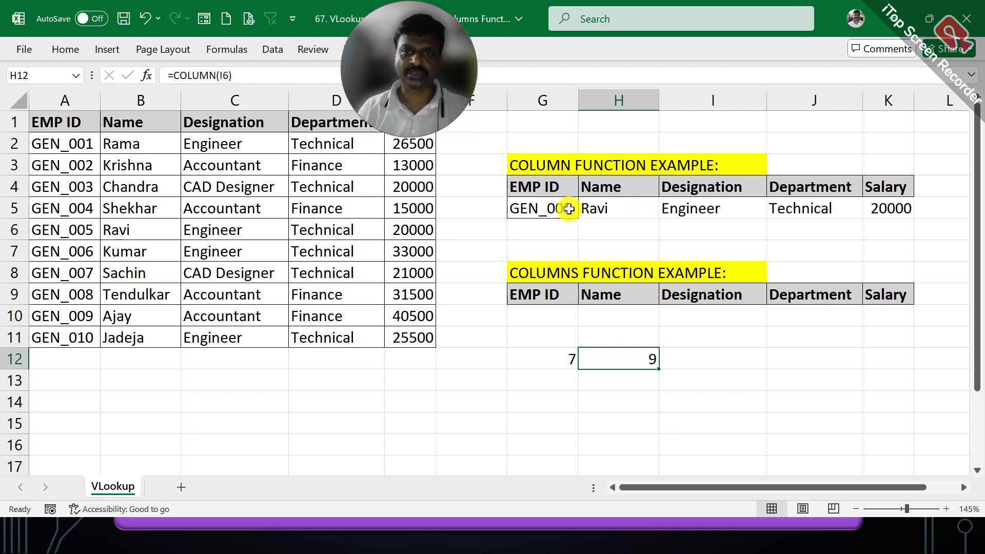
click(586, 205)
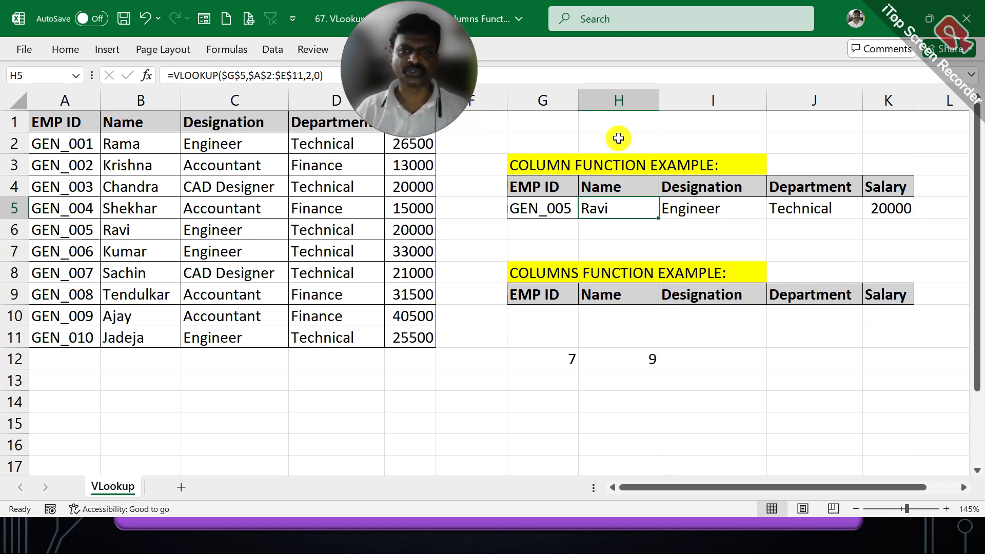
click(608, 138)
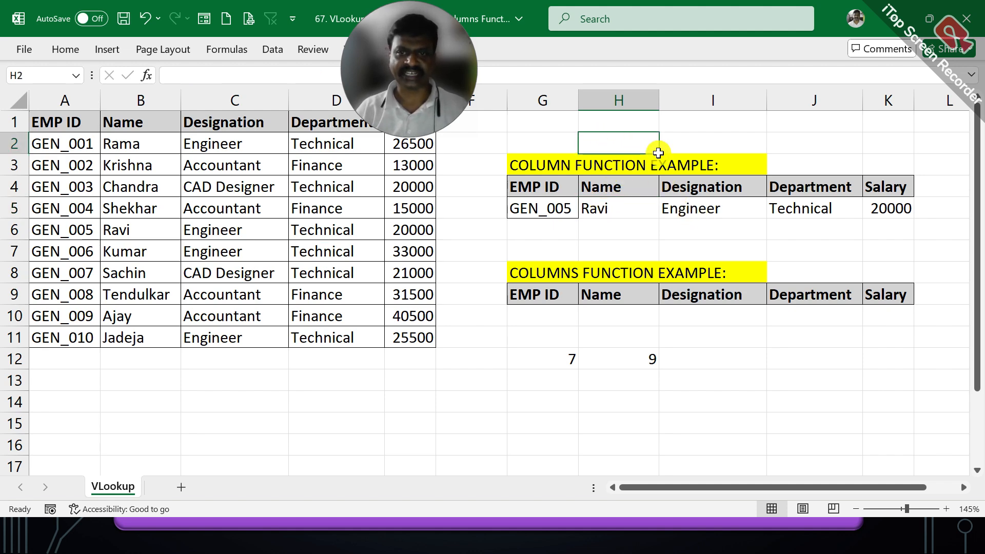
- Enter the helper column numbers 2, 3, 4 and 5 in cells H2 to K2 above the COLUMN example table
text(2)
key(Tab)
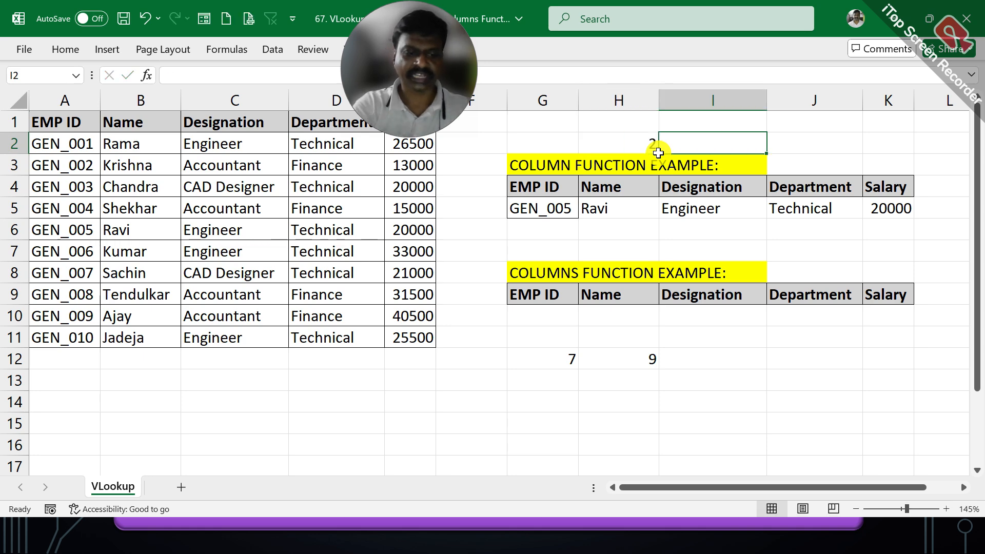
text(3)
key(Tab)
text(3)
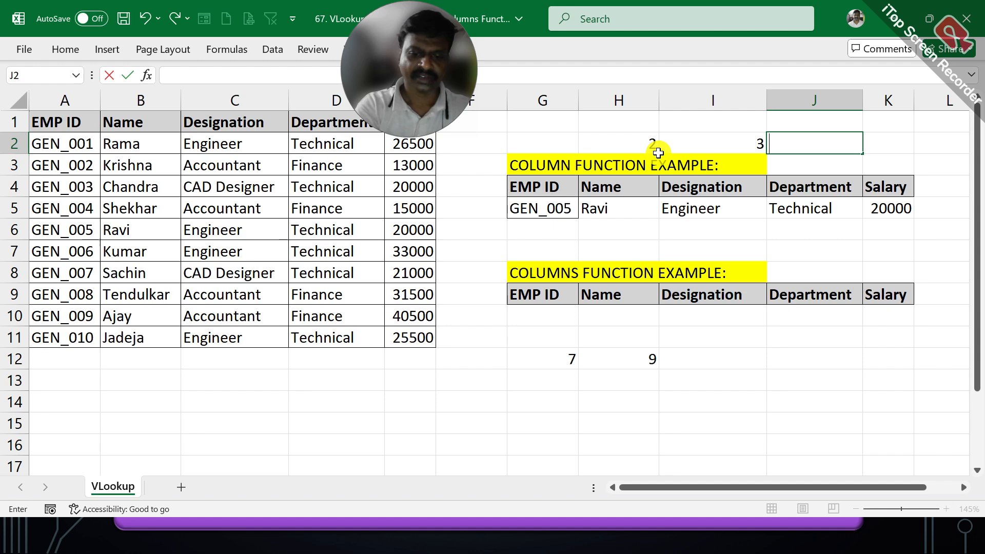
key(Tab)
text(5)
key(Tab)
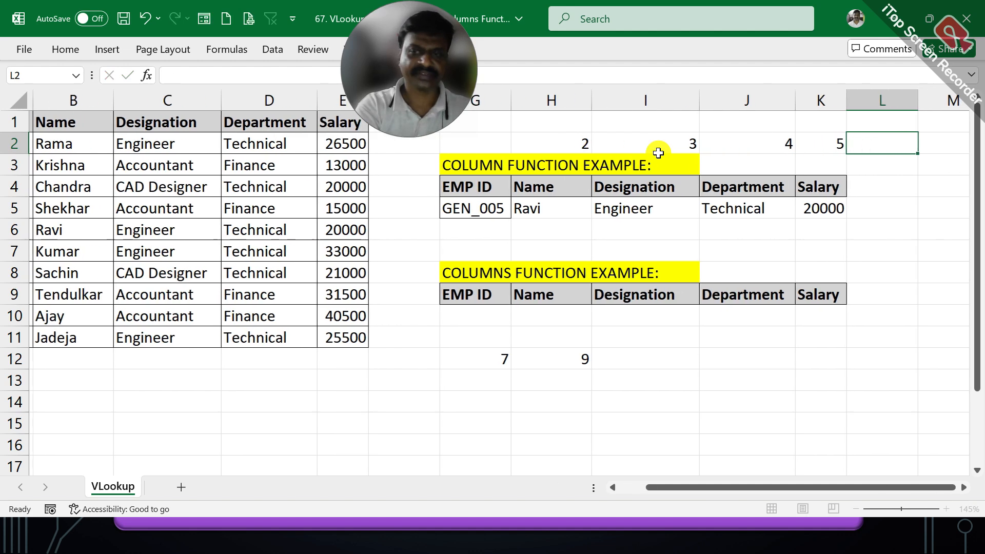
- Replace the column index of the VLOOKUP in H5 with a reference to H2 and fill the formula across to K5
click(531, 210)
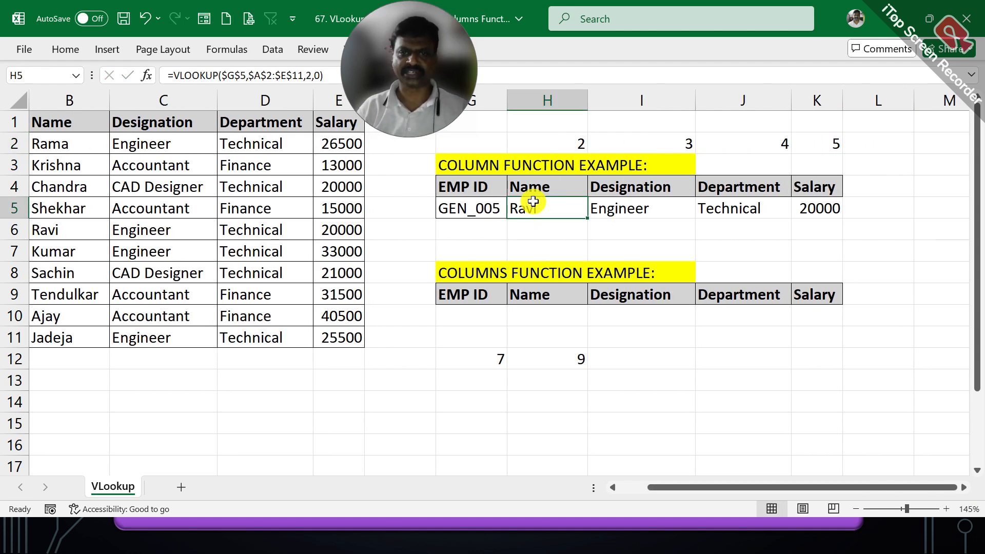
double_click(529, 201)
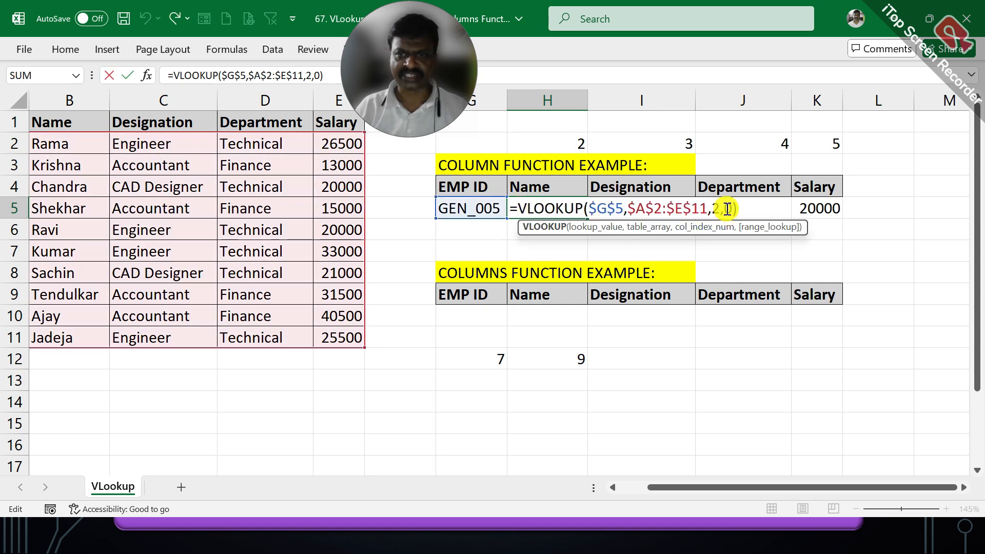
click(560, 140)
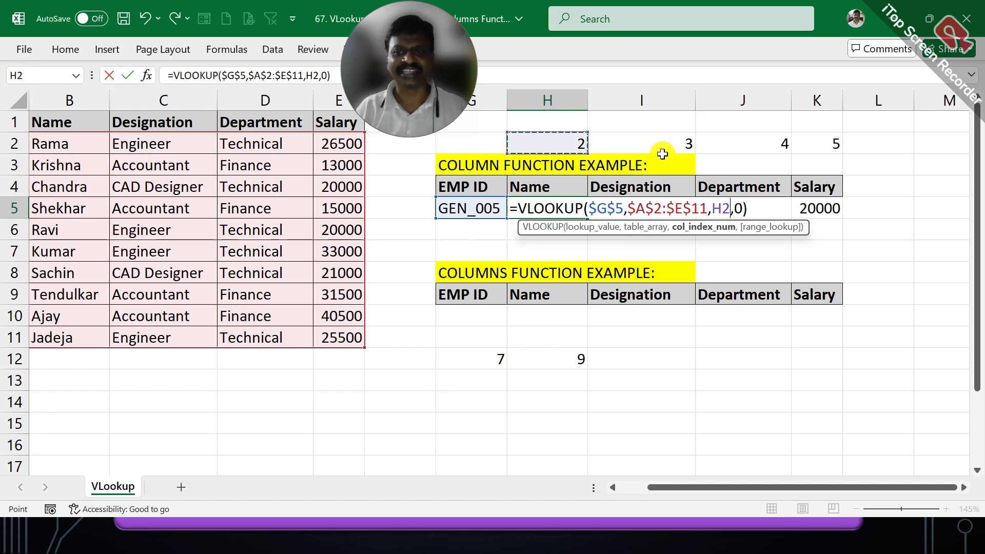
key(Tab)
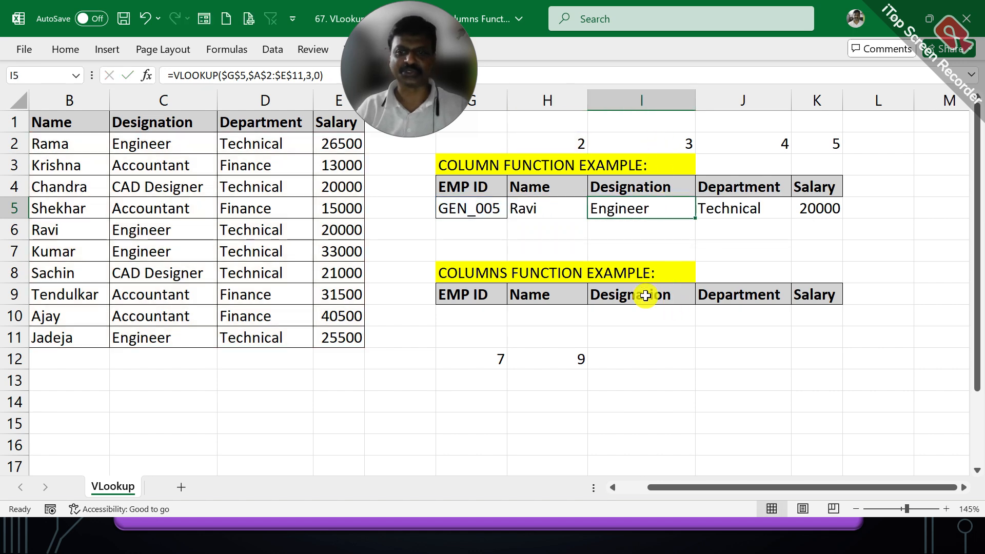
click(545, 208)
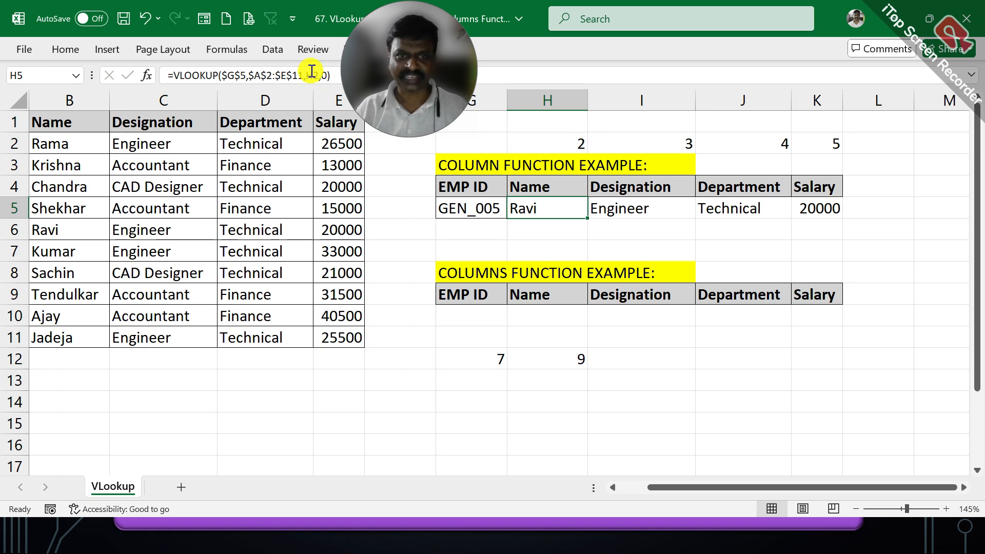
drag(587, 218, 815, 208)
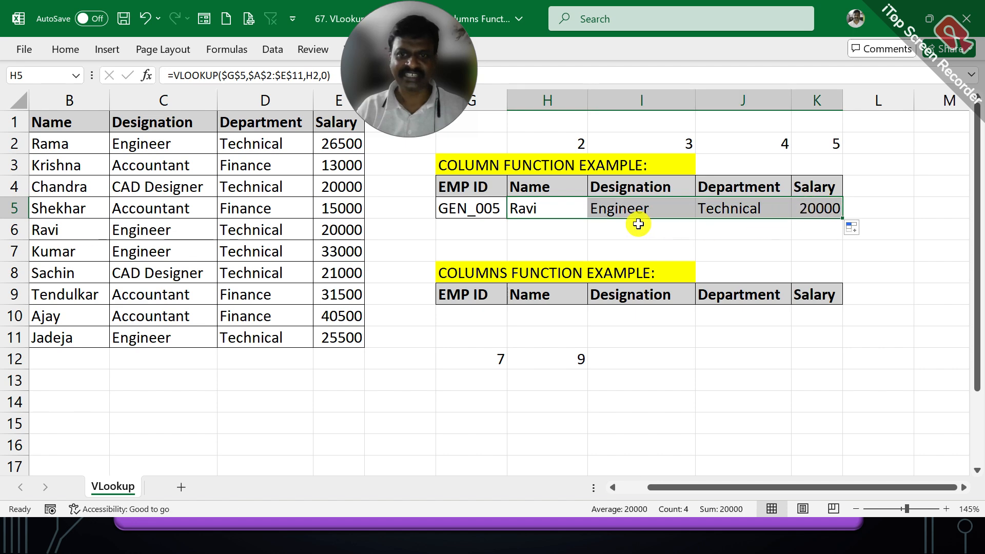
- Review the column index reference in each of the filled VLOOKUP formulas from H5 to K5
click(627, 204)
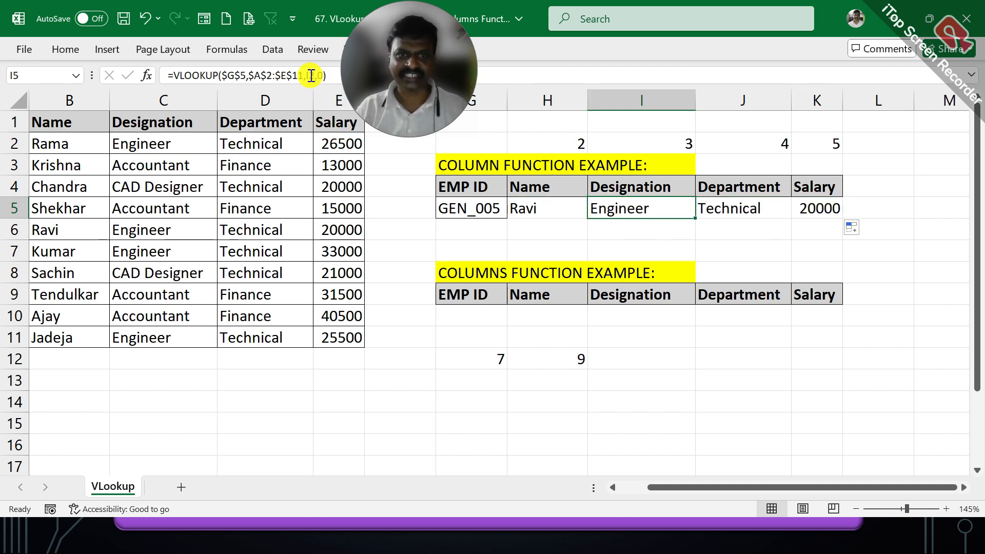
click(528, 201)
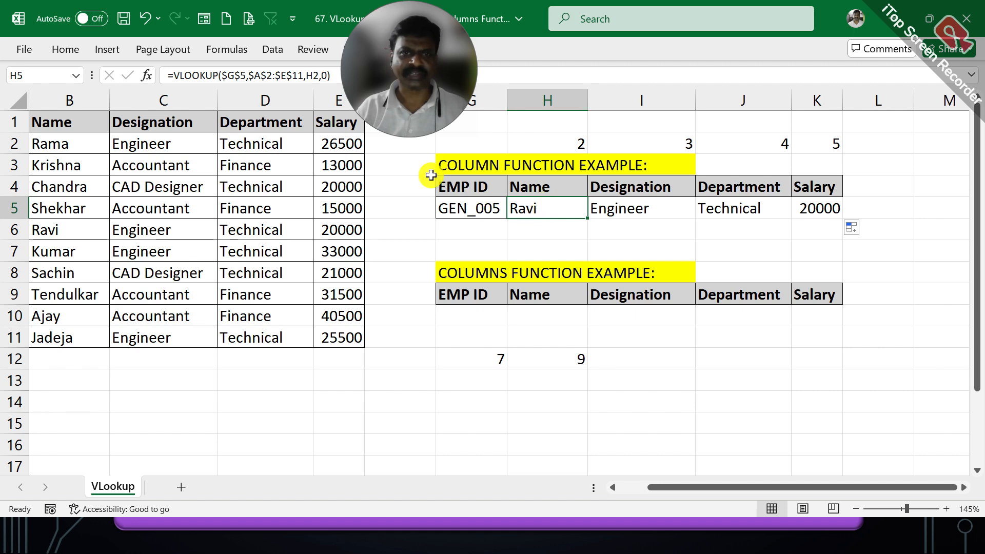
click(610, 203)
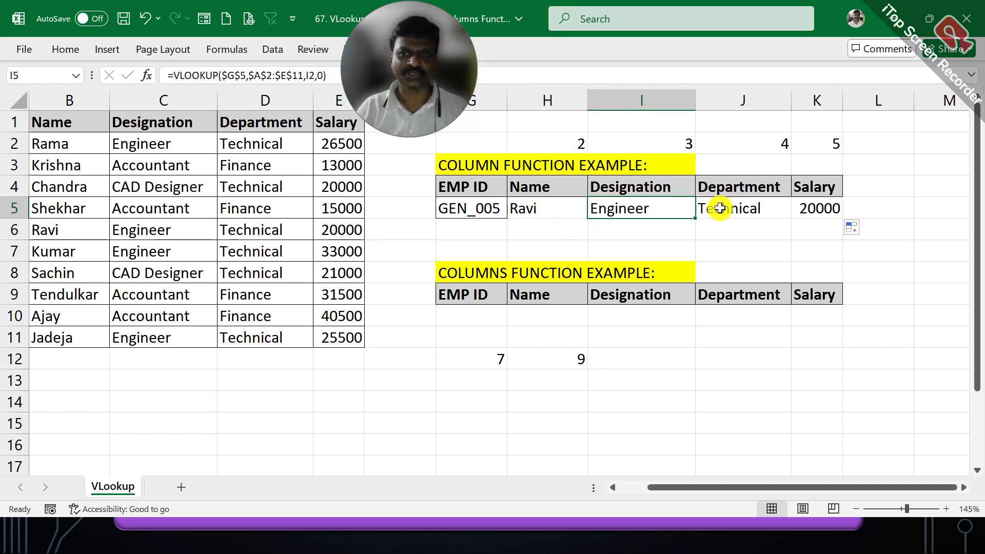
click(719, 208)
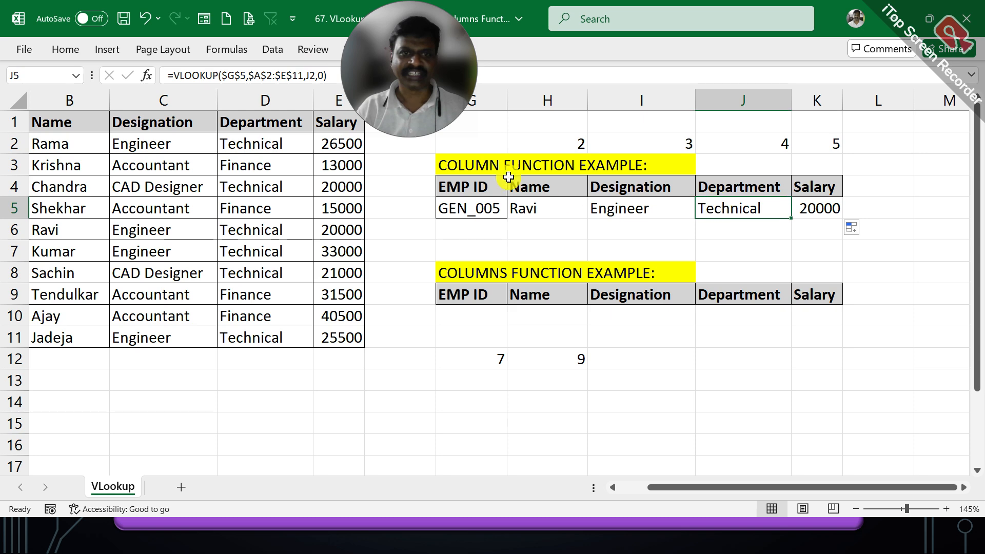
click(814, 207)
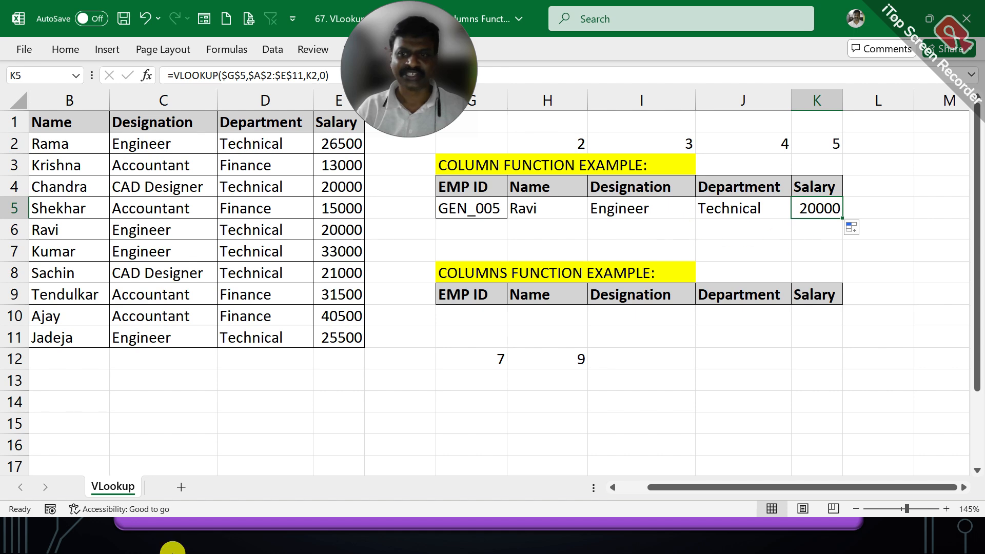
- Trace the cell references of the VLOOKUP formulas in H5:K5 to the helper numbers in row 2, and review the COLUMN formula in G12
double_click(551, 205)
key(Return)
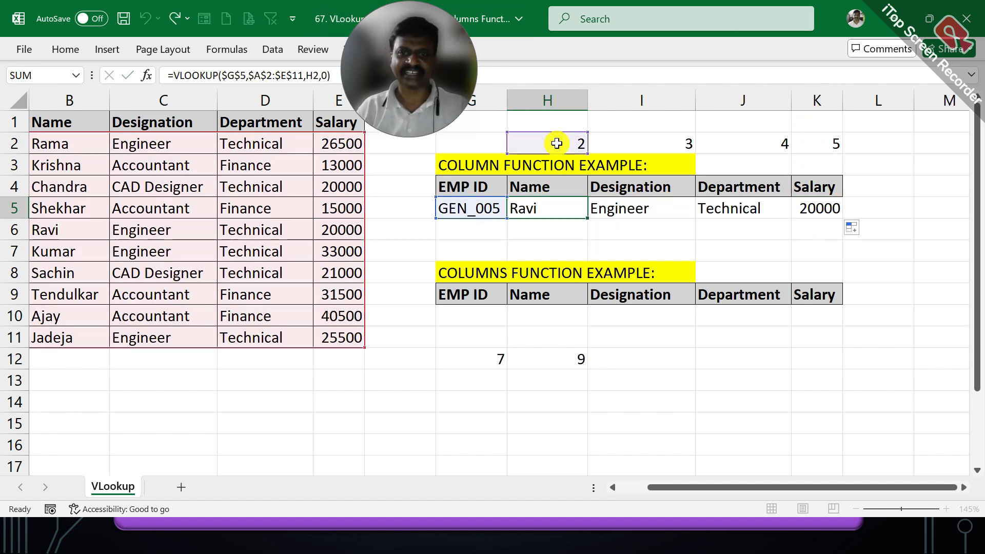
double_click(624, 205)
key(Return)
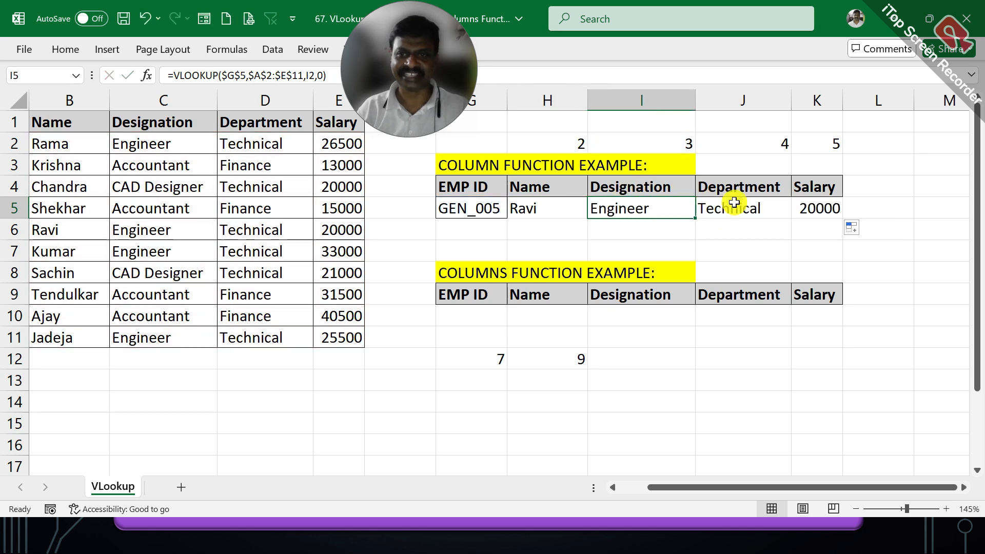
double_click(741, 205)
key(ctrl+Return)
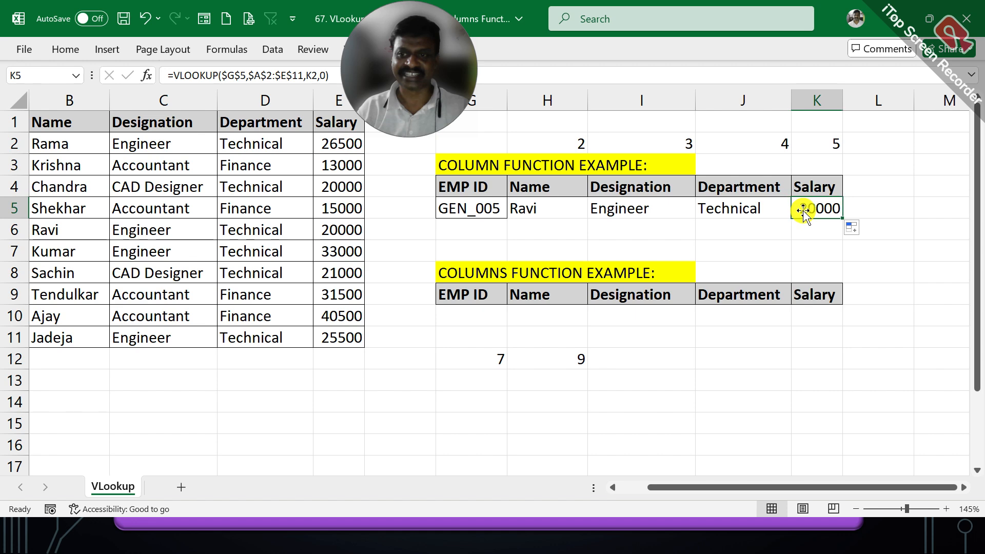
double_click(800, 209)
key(ctrl+Return)
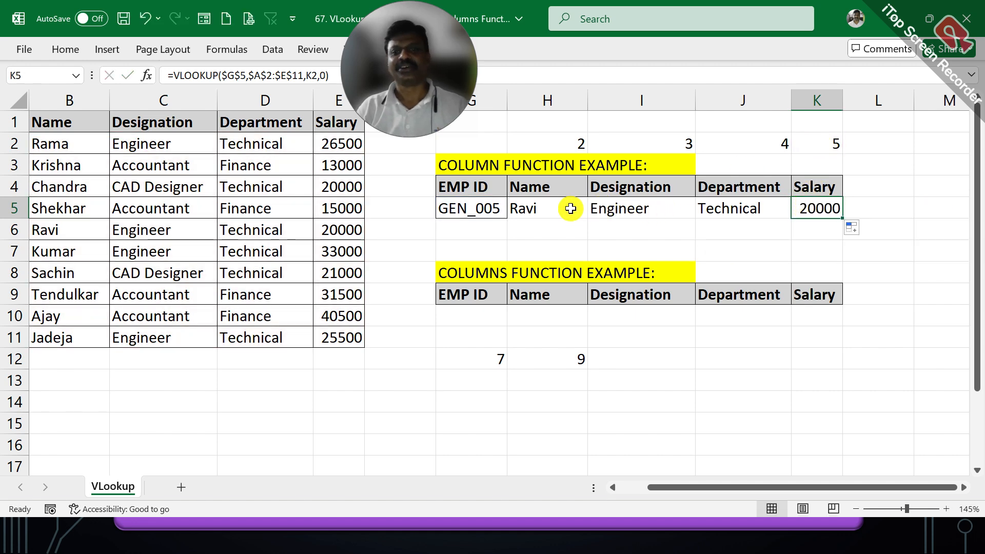
double_click(622, 207)
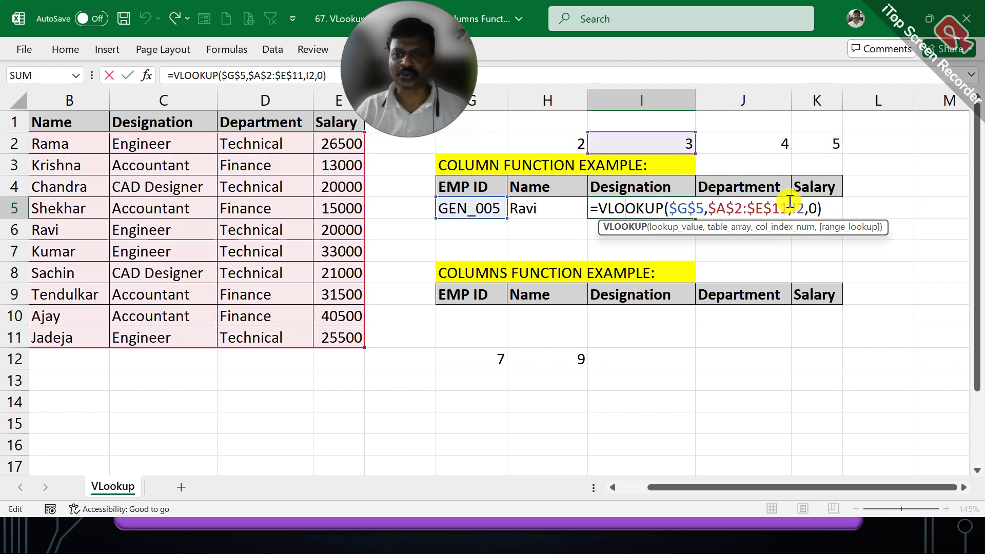
key(ctrl+Return)
double_click(742, 205)
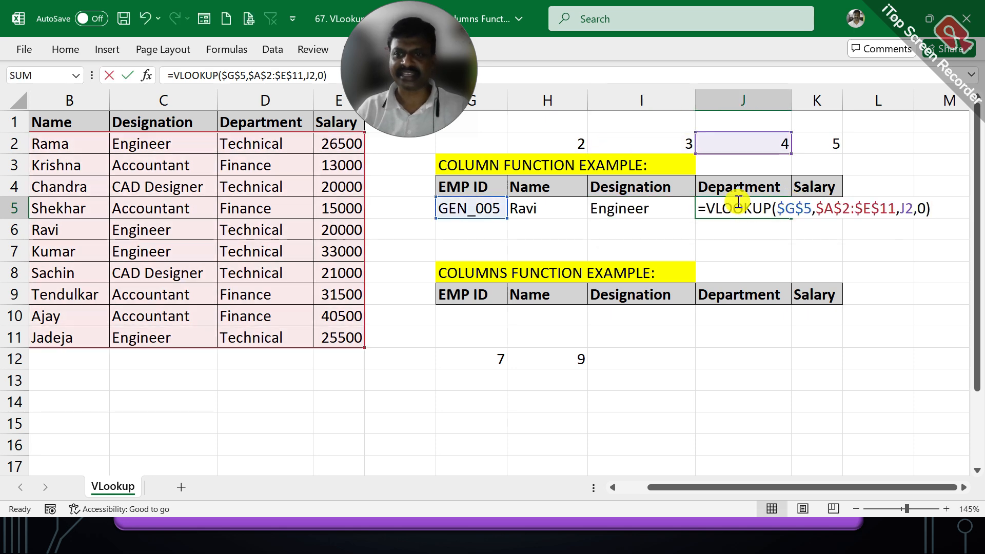
key(ctrl+Return)
click(805, 205)
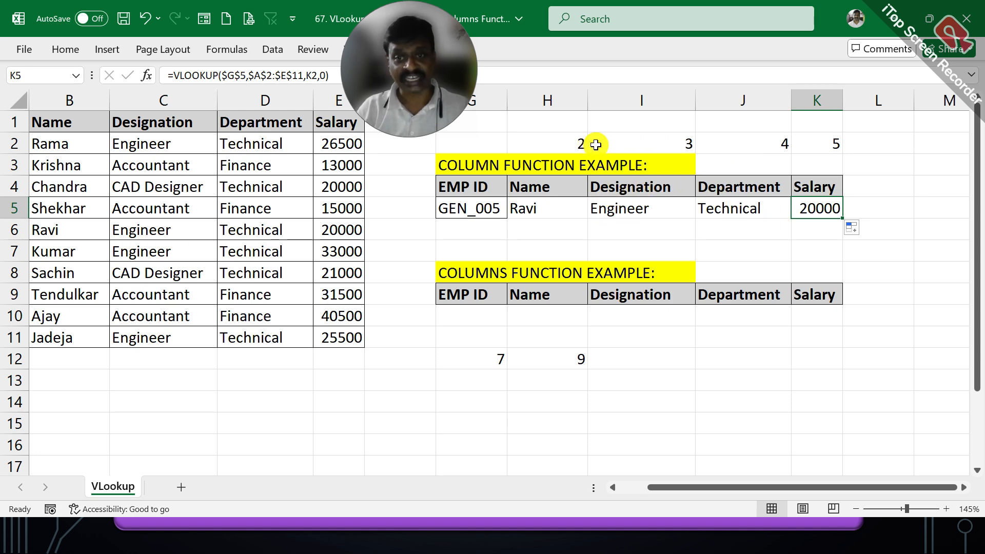
click(495, 357)
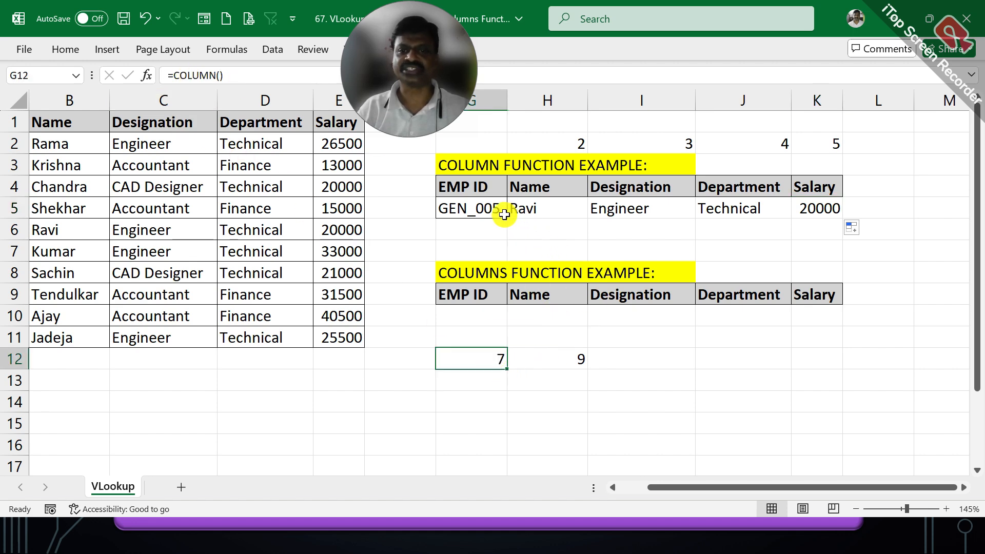
- Replace the H2 column index in the H5 VLOOKUP with COLUMN(B2), giving =VLOOKUP($G$5,$A$2:$E$11,COLUMN(B2),0)
click(541, 210)
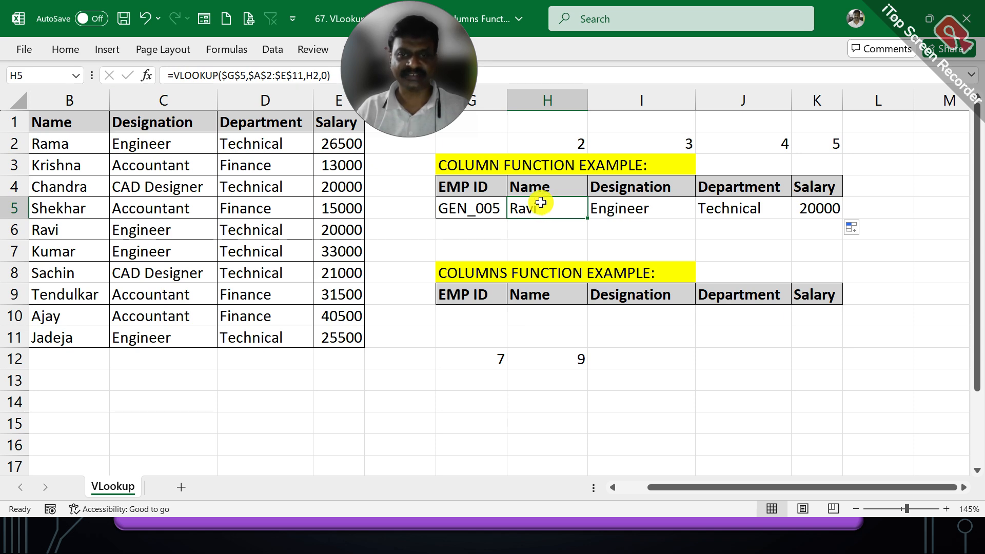
double_click(536, 202)
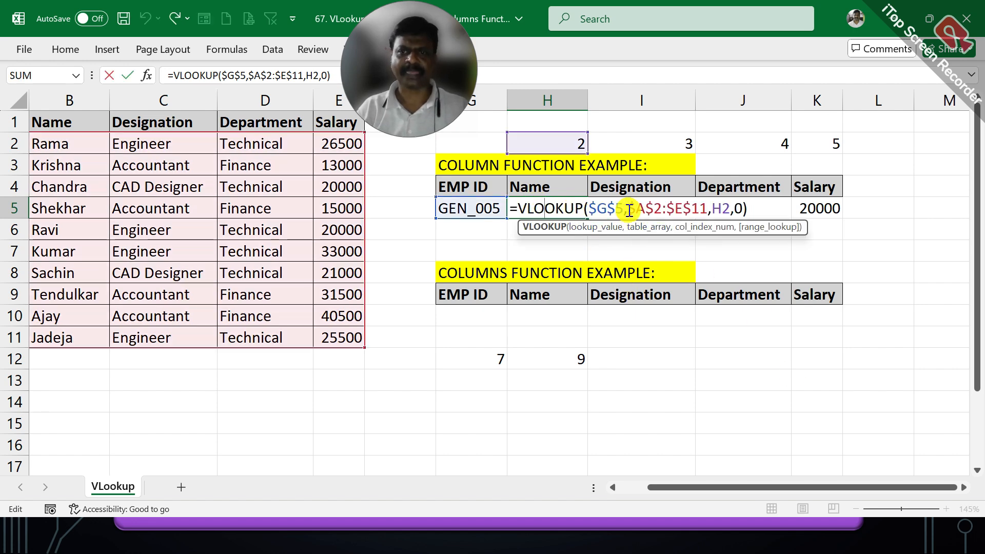
double_click(714, 204)
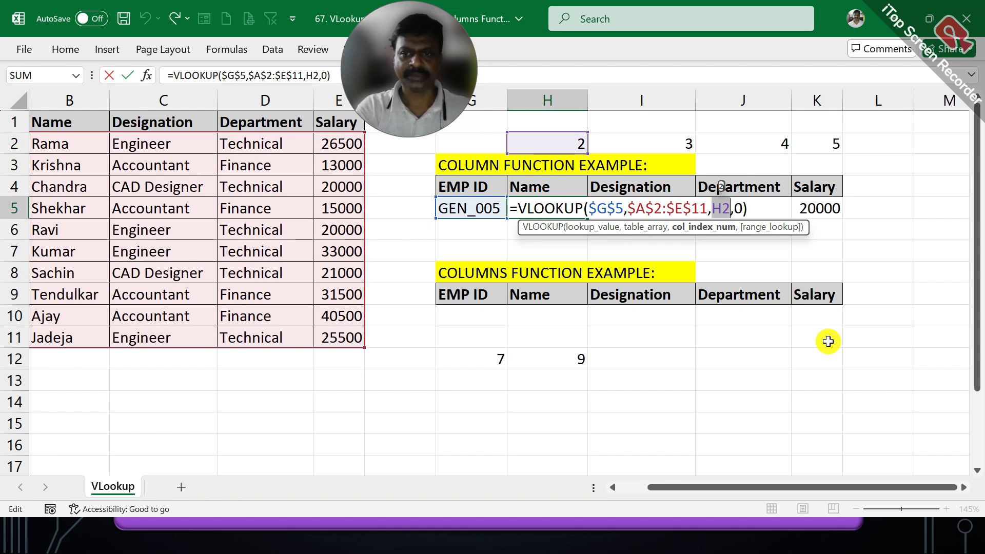
text(COLUMN)
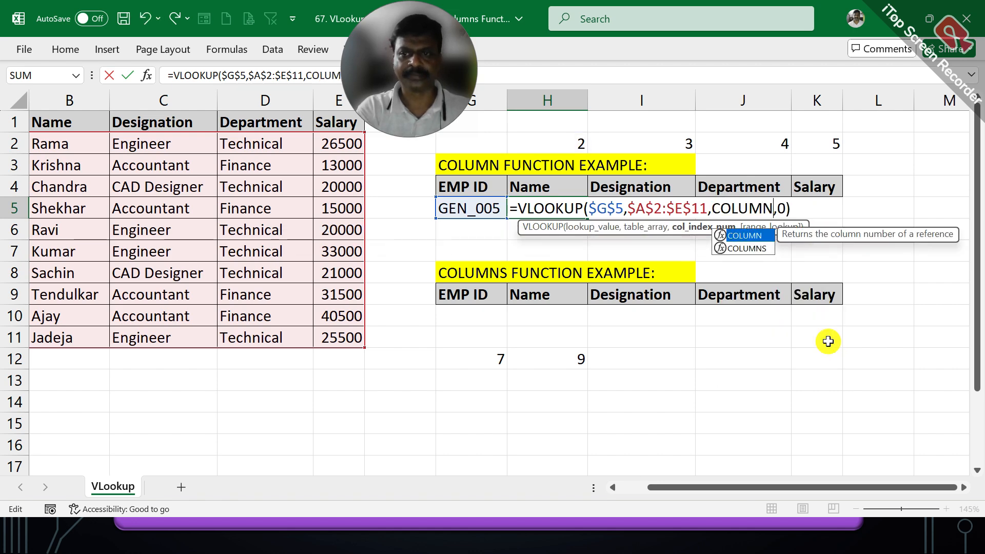
text(()
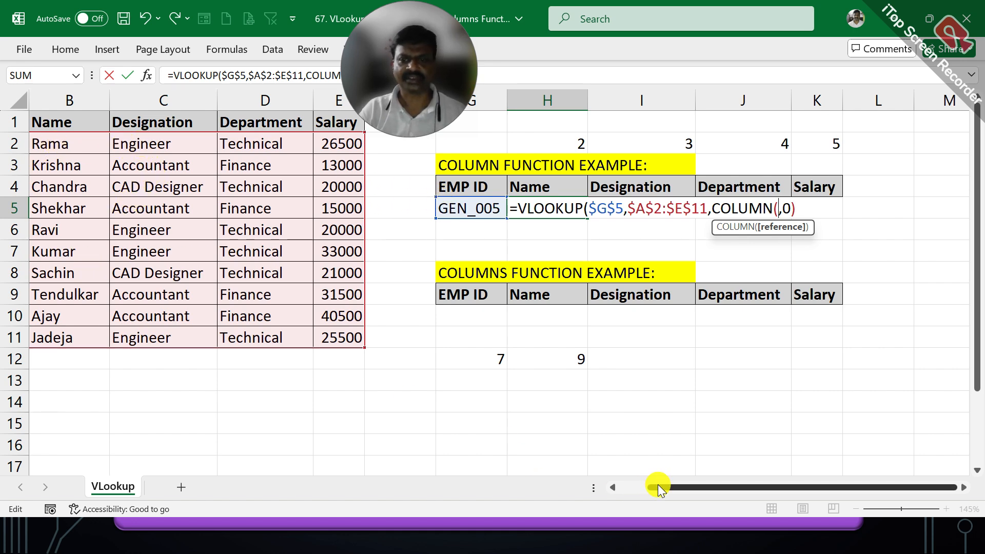
drag(658, 484, 605, 485)
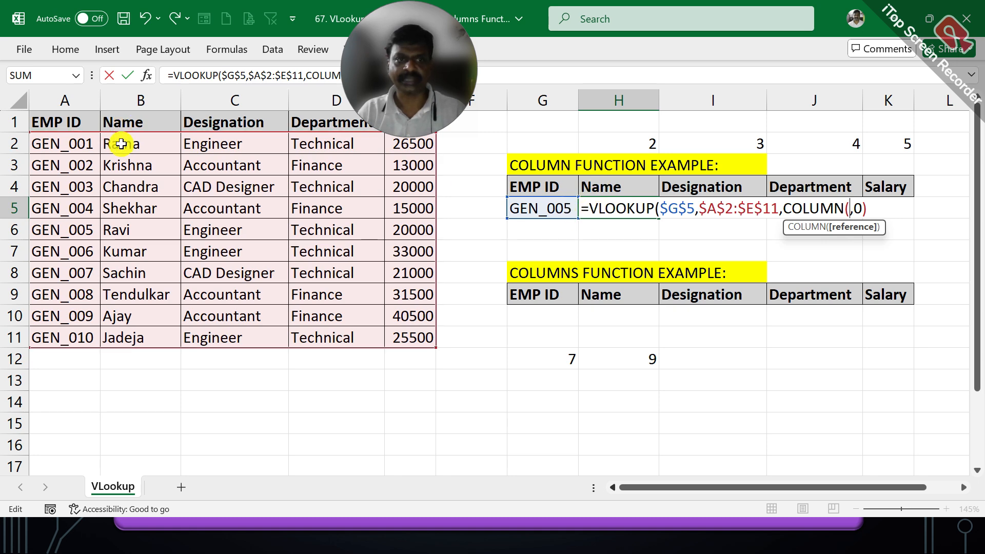
click(121, 144)
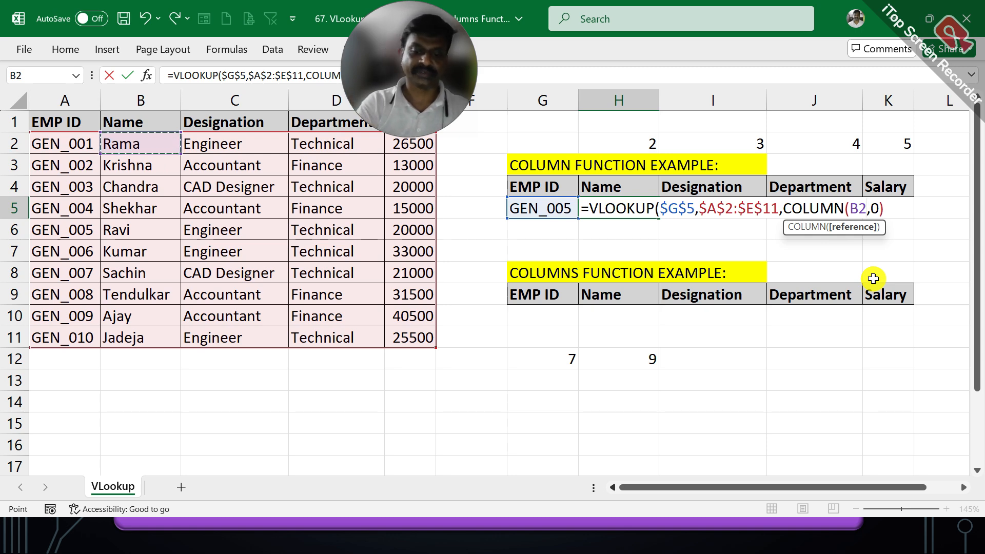
text())
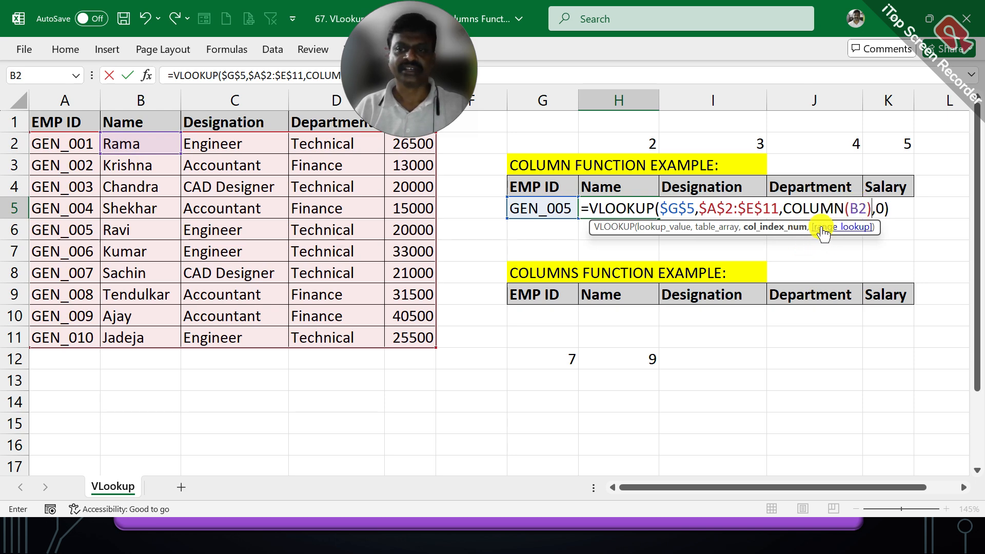
key(Tab)
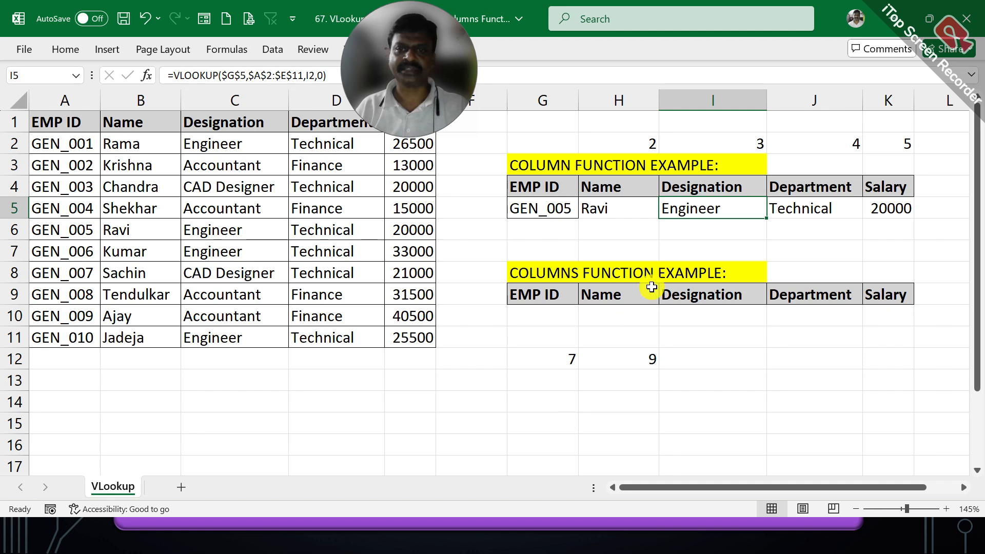
- Clear the contents of I5:K5 and fill the VLOOKUP with COLUMN from H5 across to K5
click(605, 208)
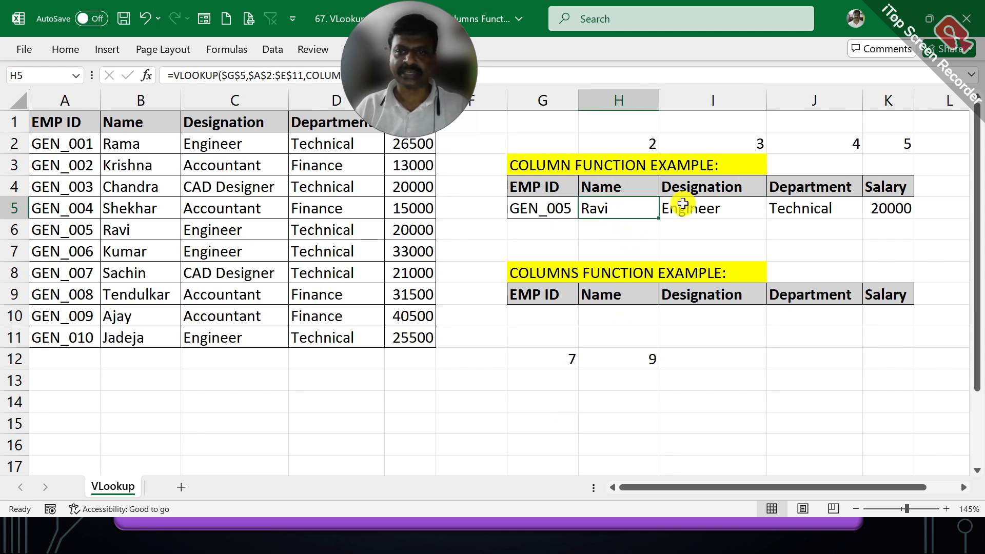
drag(683, 208, 870, 206)
right_click(870, 205)
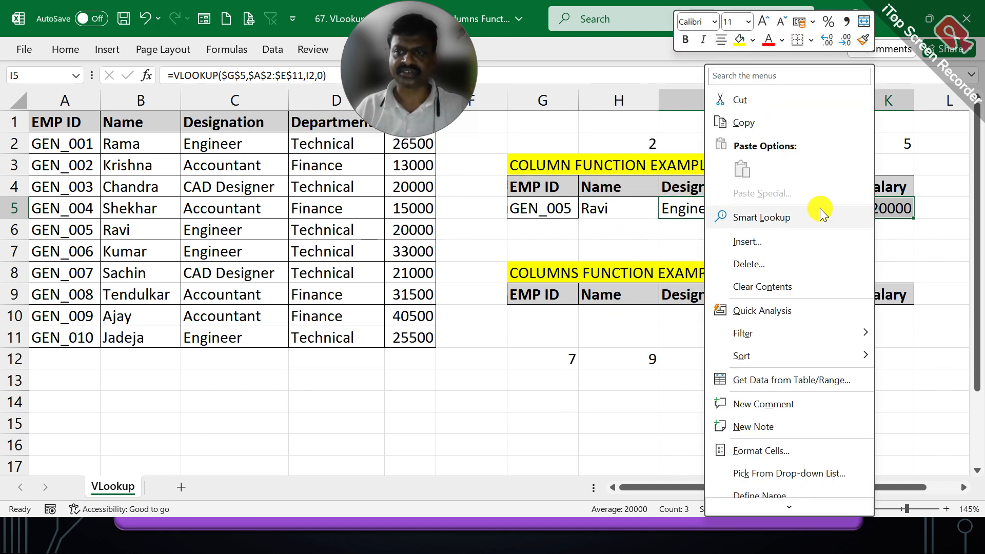
click(759, 284)
click(615, 200)
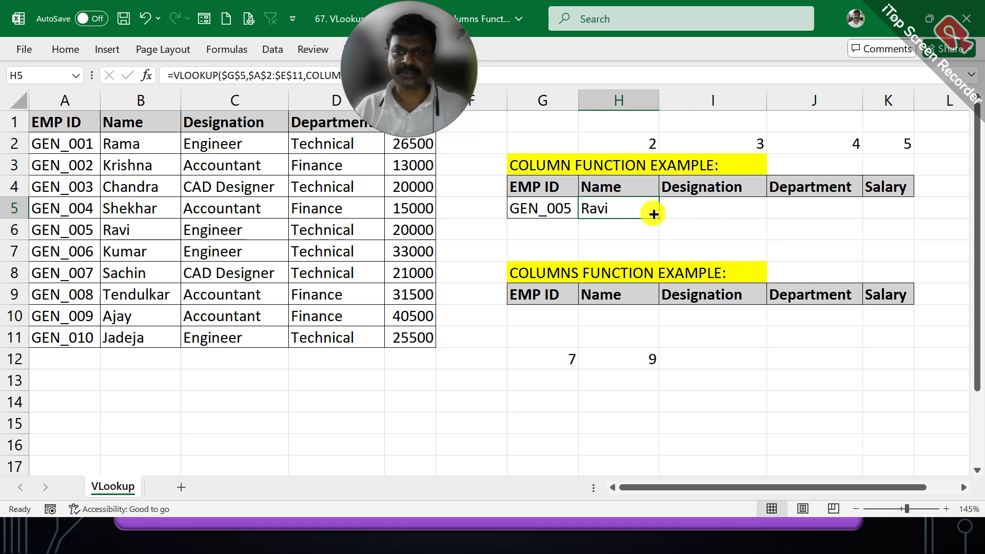
drag(658, 218, 893, 209)
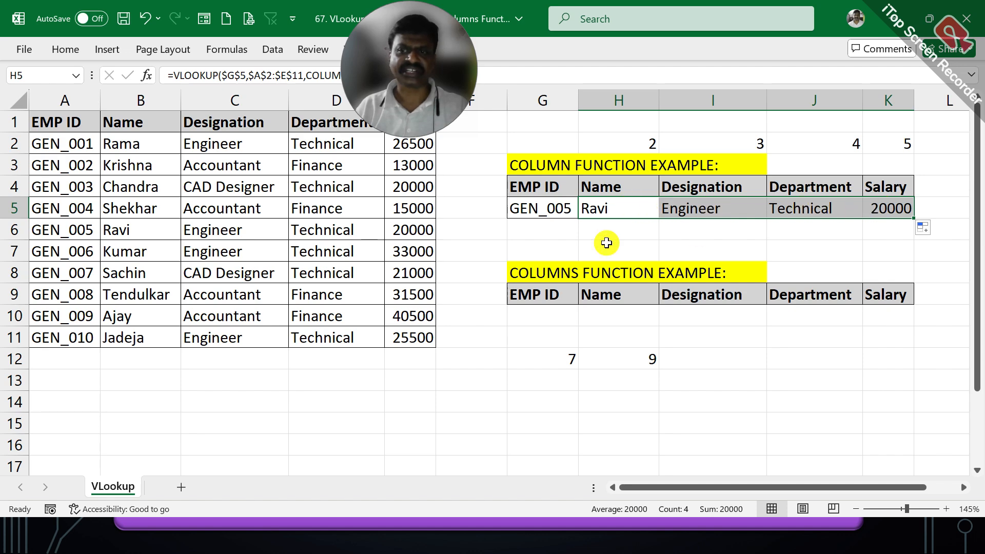
- Review the COLUMN reference used as column index in each VLOOKUP formula from H5 to K5
drag(113, 234, 413, 228)
click(891, 207)
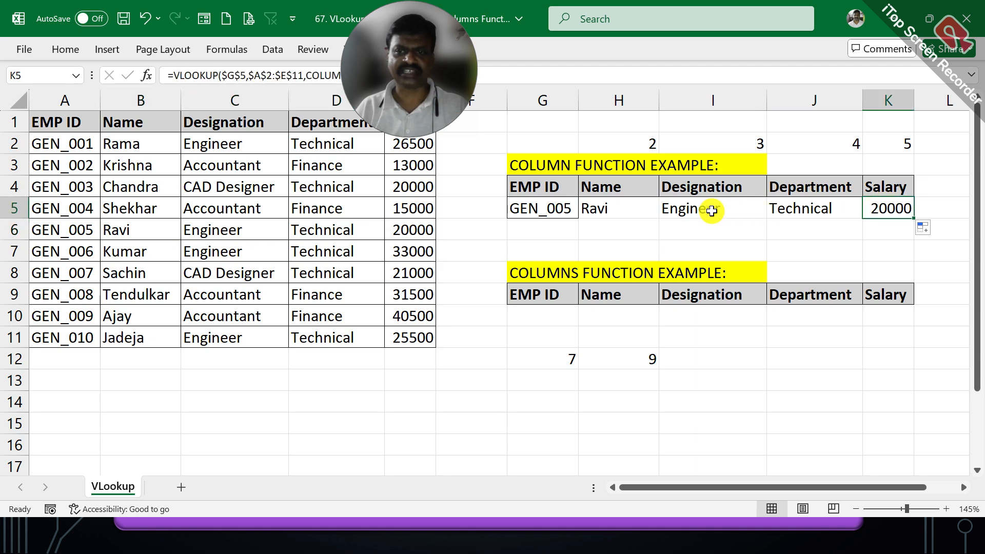
click(612, 208)
drag(379, 99, 510, 421)
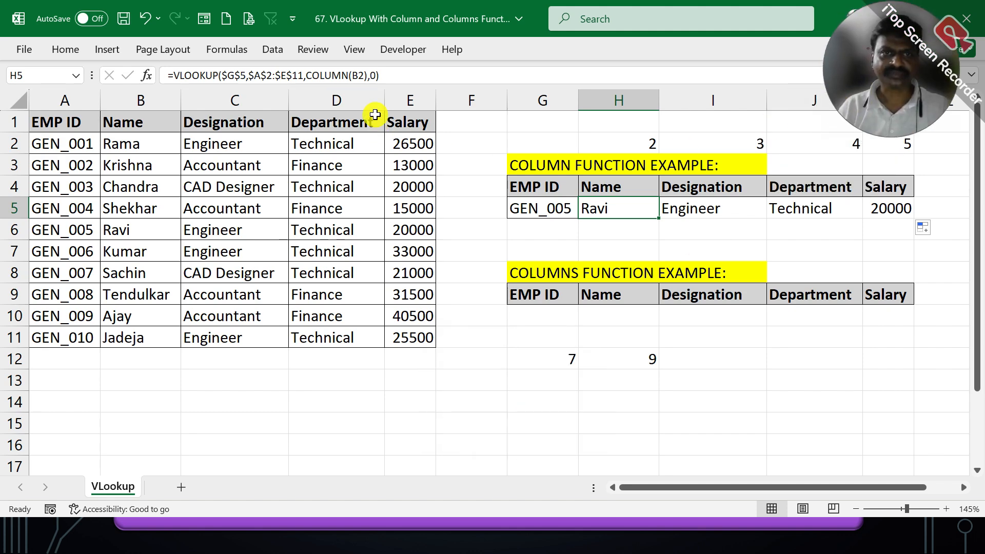
click(698, 206)
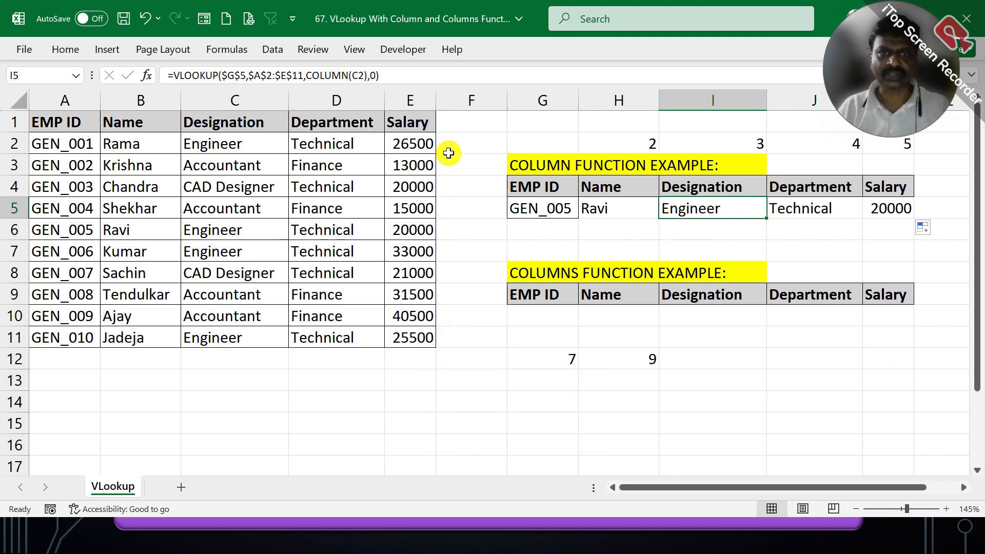
click(786, 208)
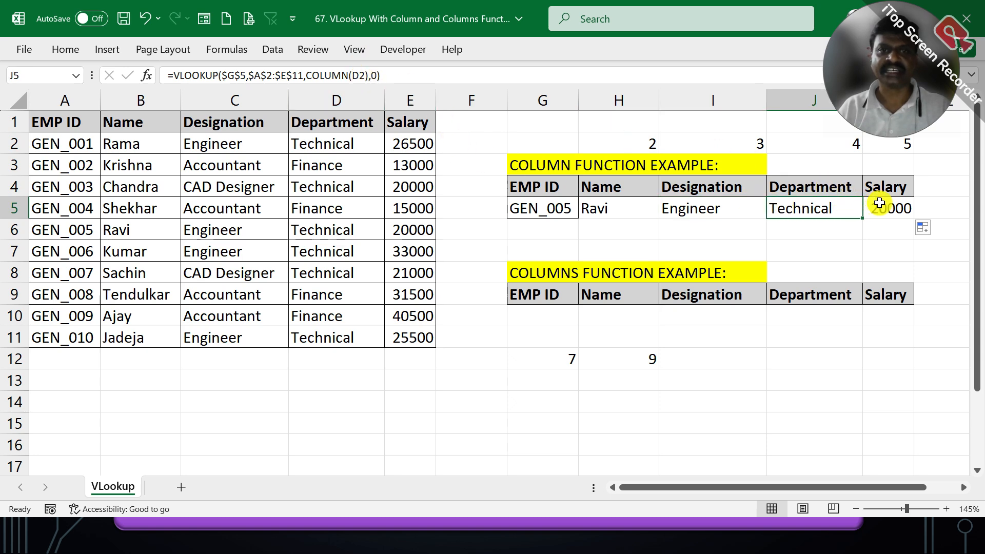
click(879, 203)
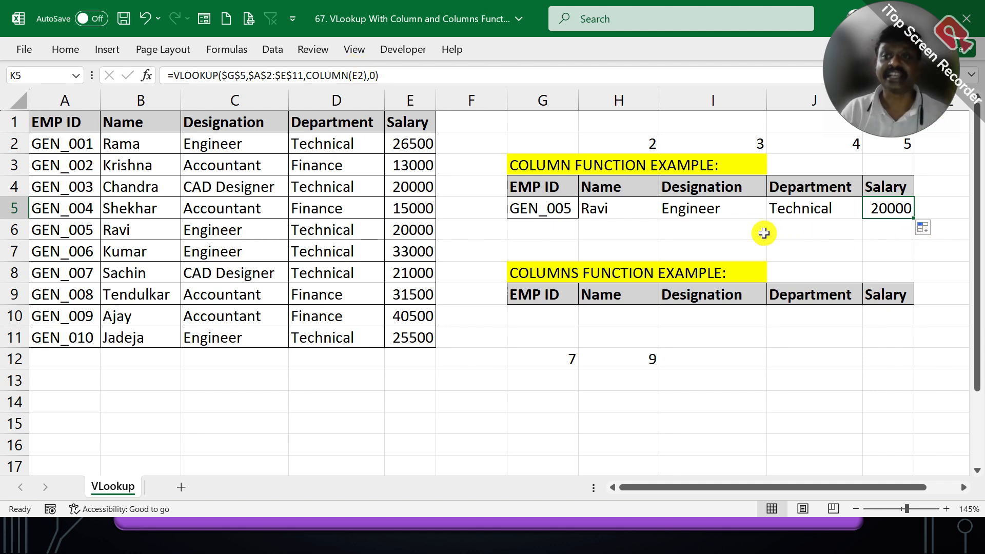
- Trace the highlighted cell references of the VLOOKUP formulas in I5, J5 and H5 back to the employee table
click(677, 203)
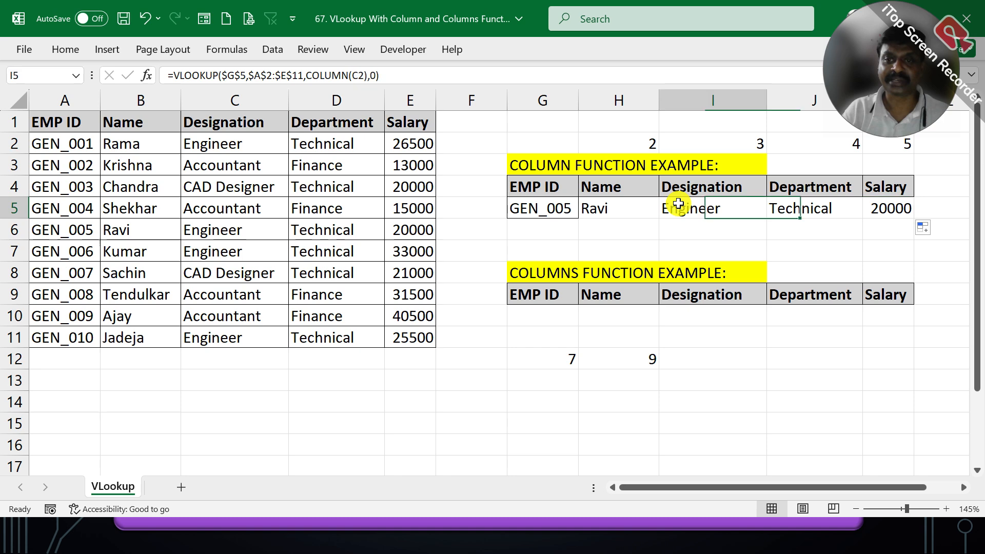
double_click(677, 204)
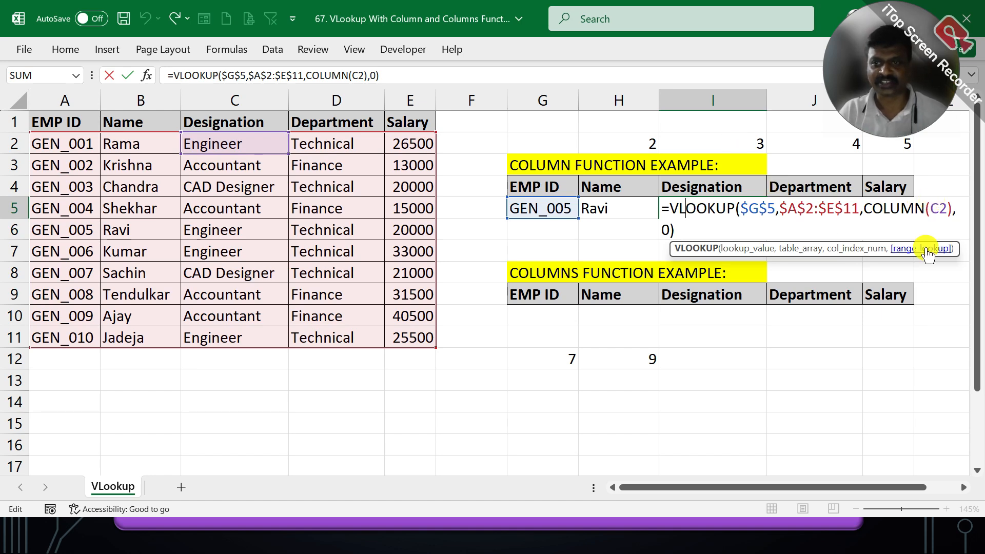
key(Escape)
double_click(832, 208)
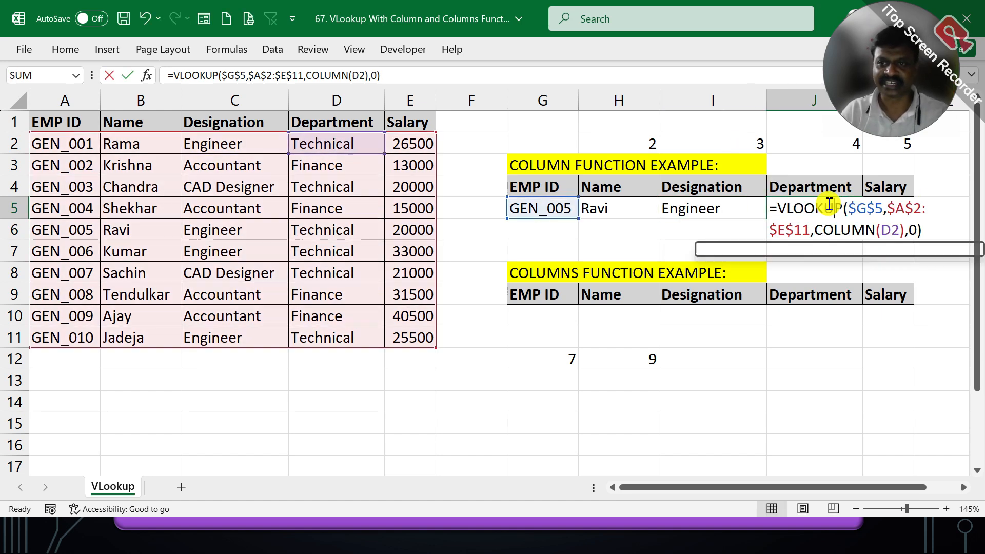
key(Escape)
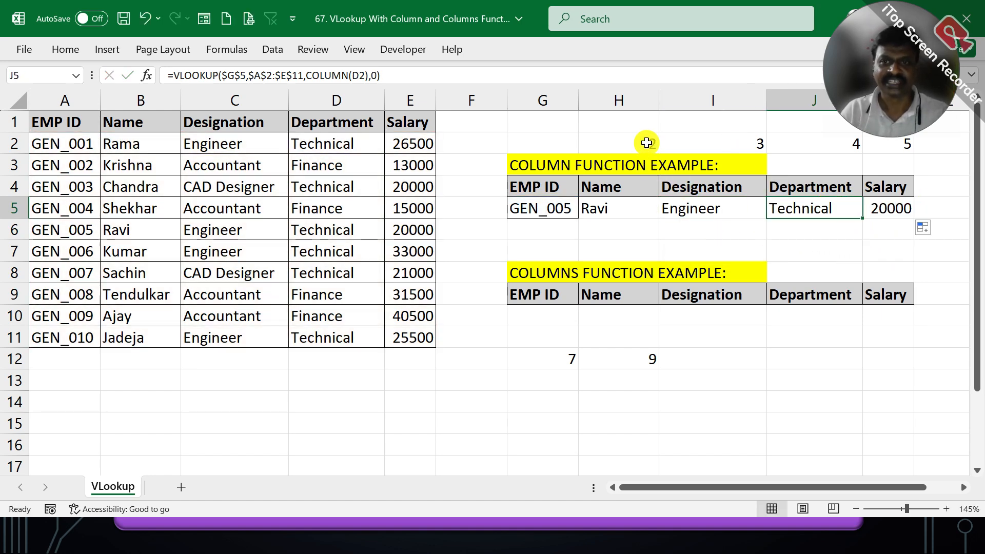
double_click(635, 208)
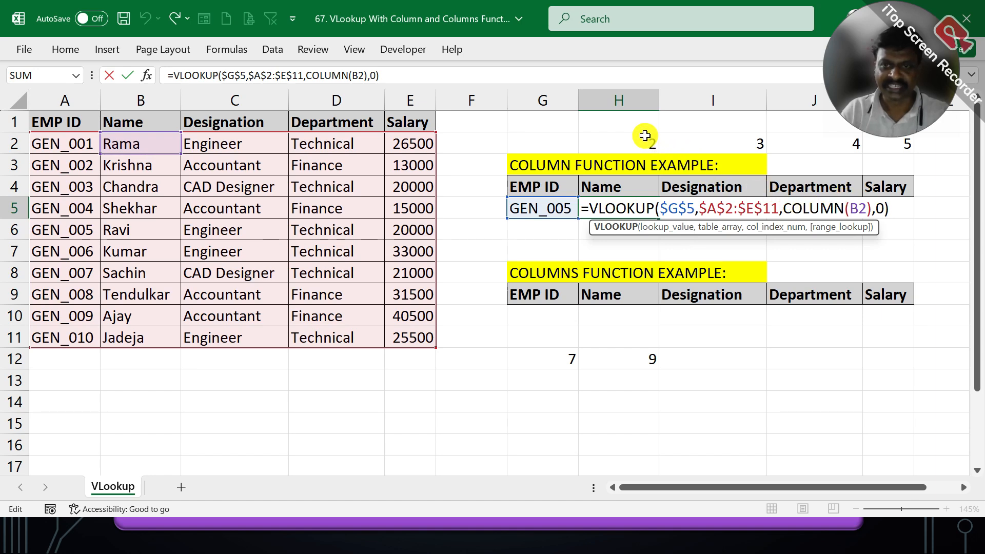
key(Escape)
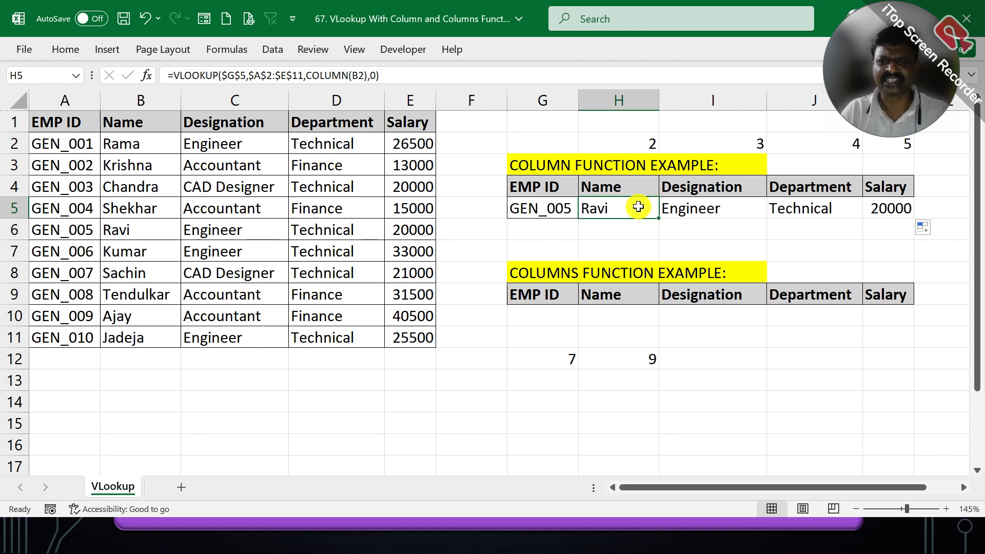
double_click(638, 207)
key(Escape)
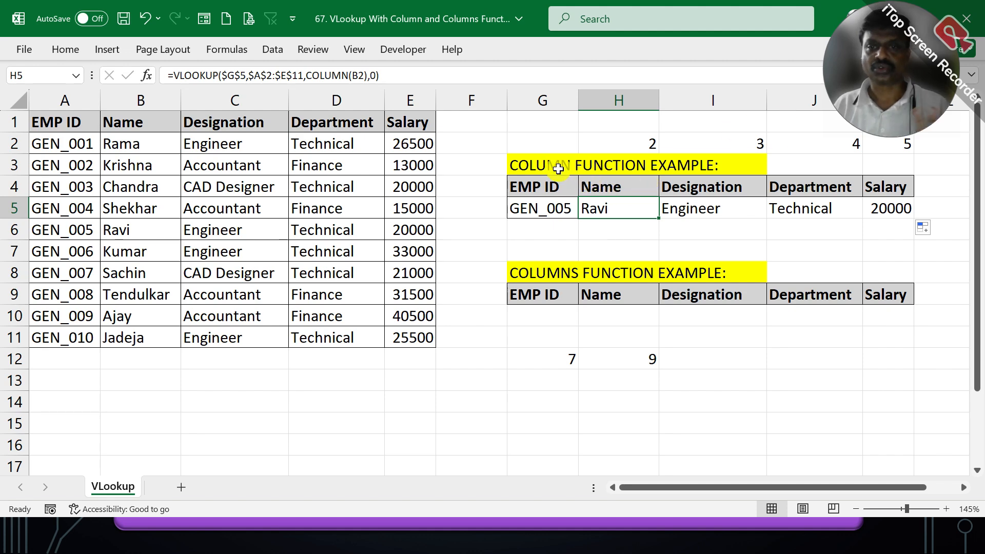
- Make the COLUMN FUNCTION EXAMPLE heading in G3:I3 bold
click(551, 165)
drag(552, 165, 693, 165)
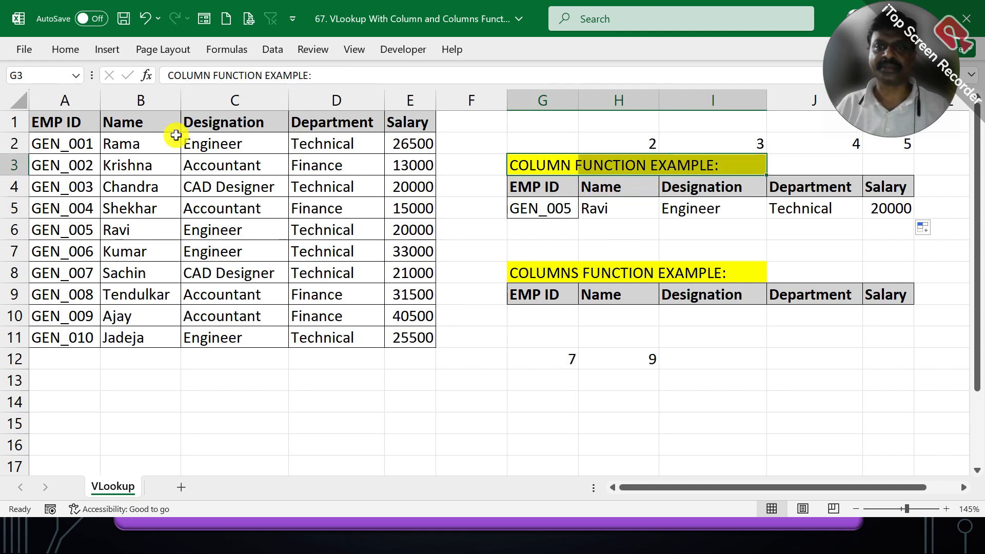
click(77, 48)
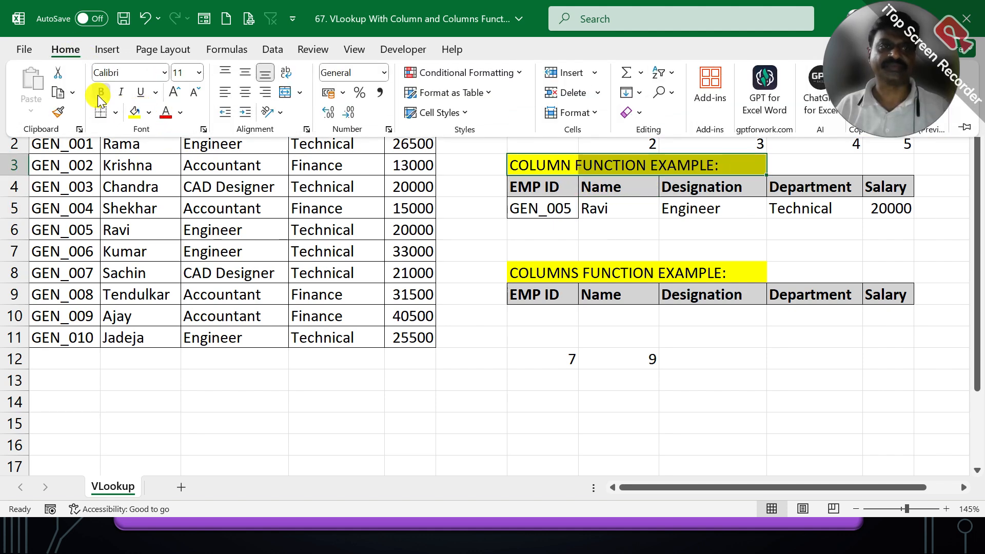
click(100, 93)
click(558, 274)
click(558, 274)
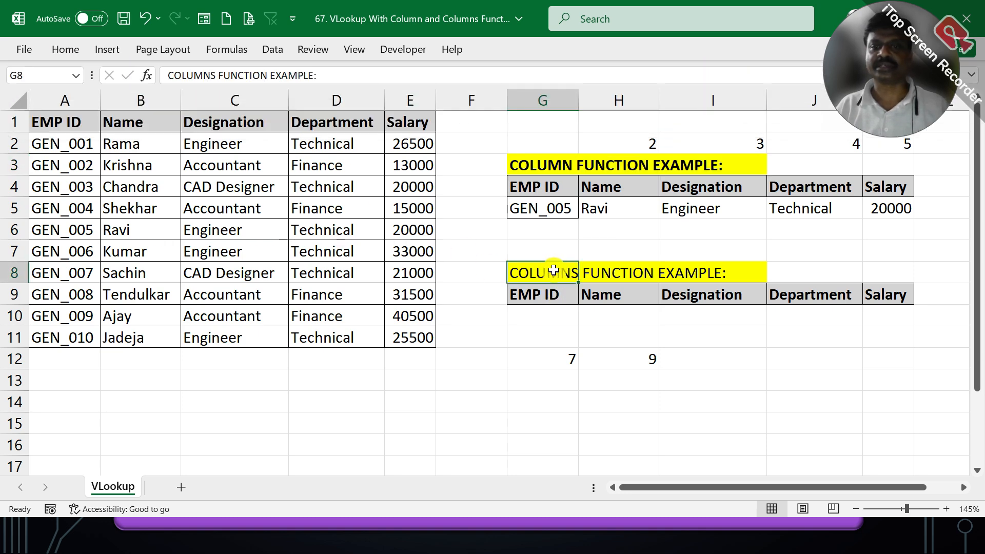
- Clear the contents of the test formulas in G12:H12
drag(565, 355, 635, 355)
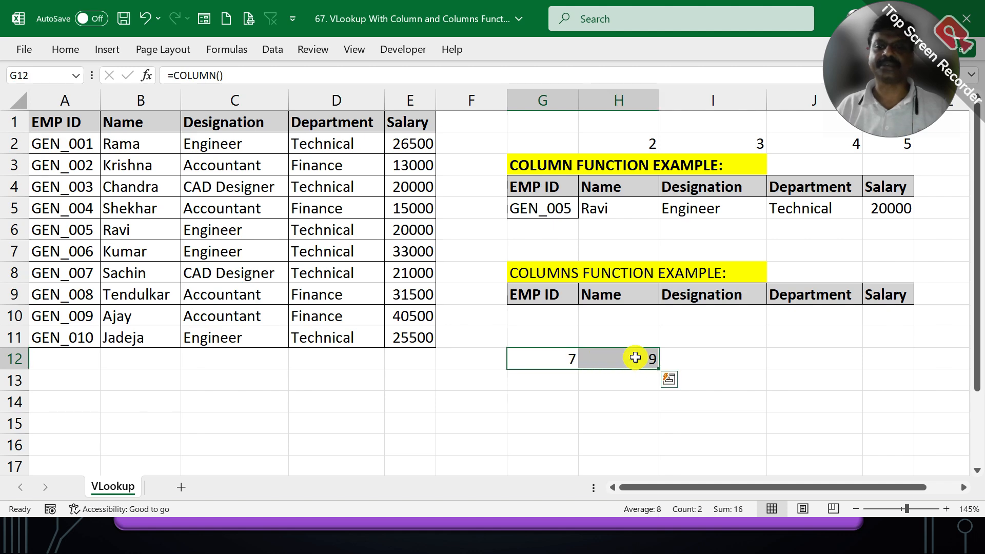
right_click(636, 354)
click(686, 200)
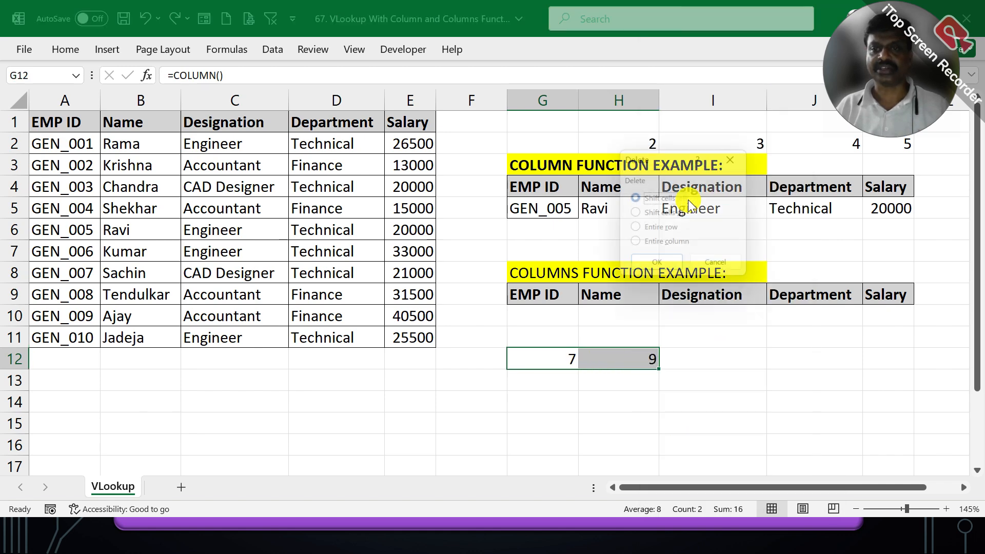
click(703, 269)
right_click(598, 355)
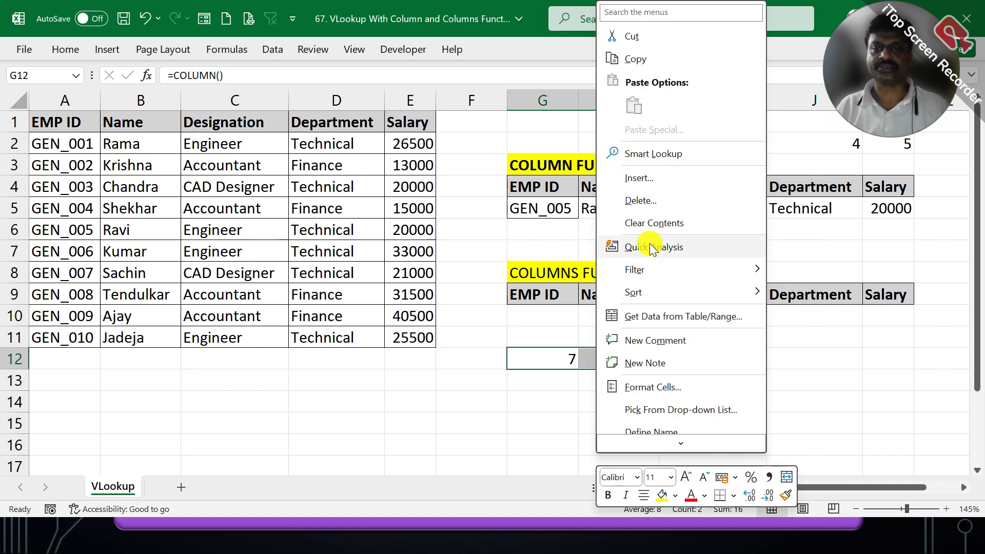
click(644, 223)
- Enter a COLUMN formula in G12 that refers to the first employee's name cell, =COLUMN(B2)
click(545, 358)
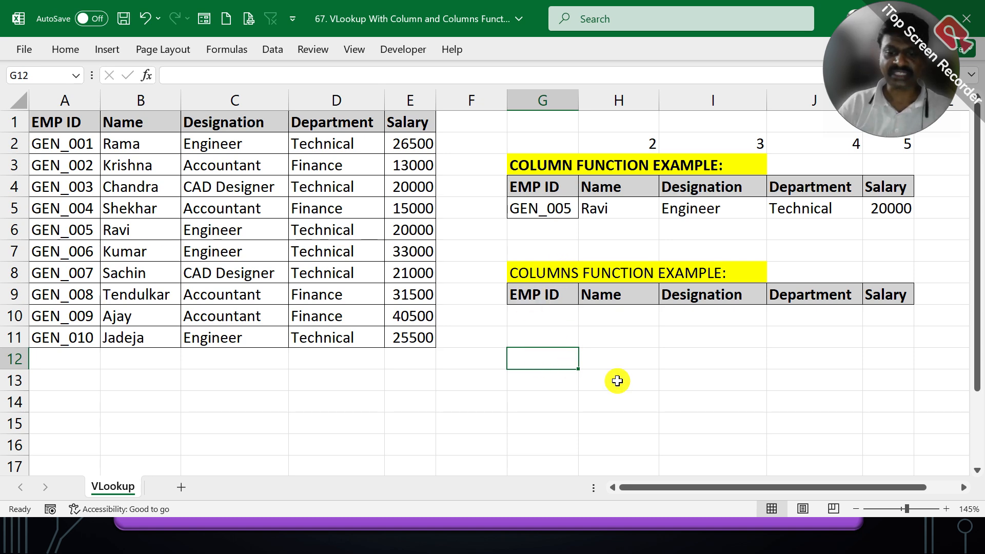
text(=COLUM)
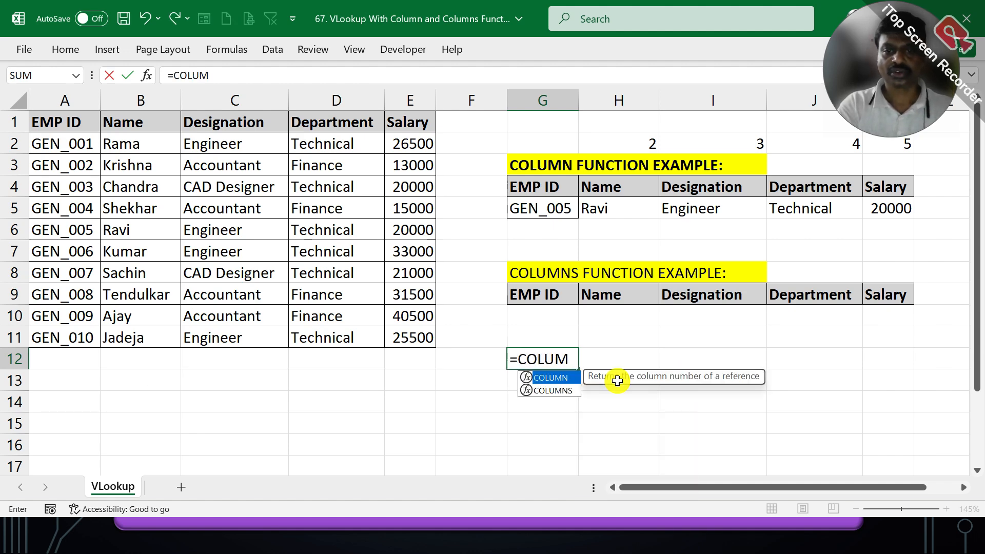
text(N()
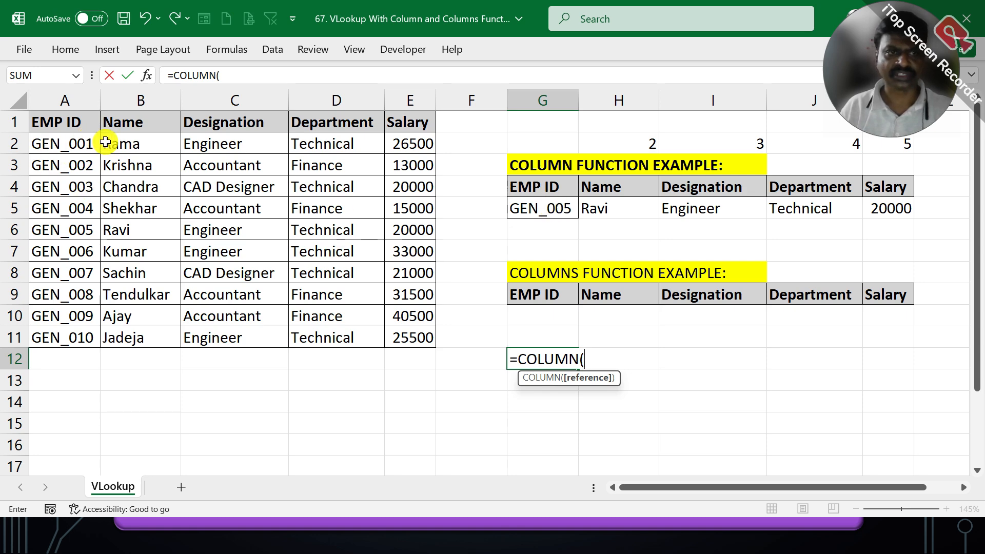
click(105, 142)
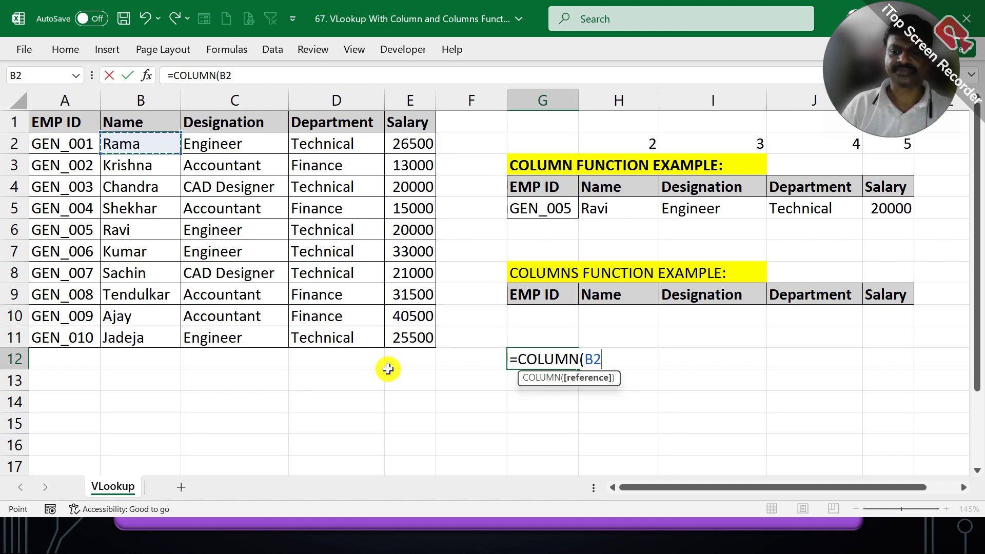
key(Return)
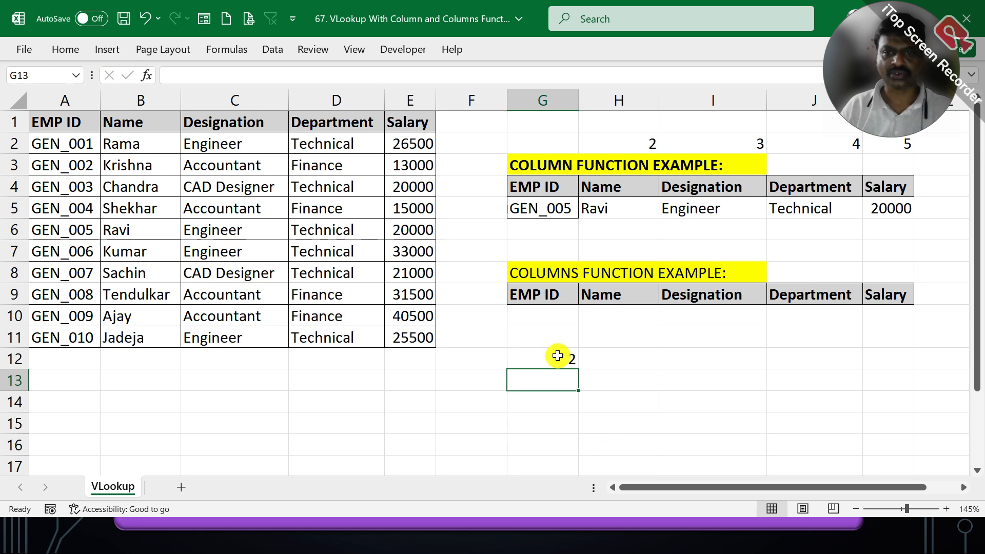
click(553, 359)
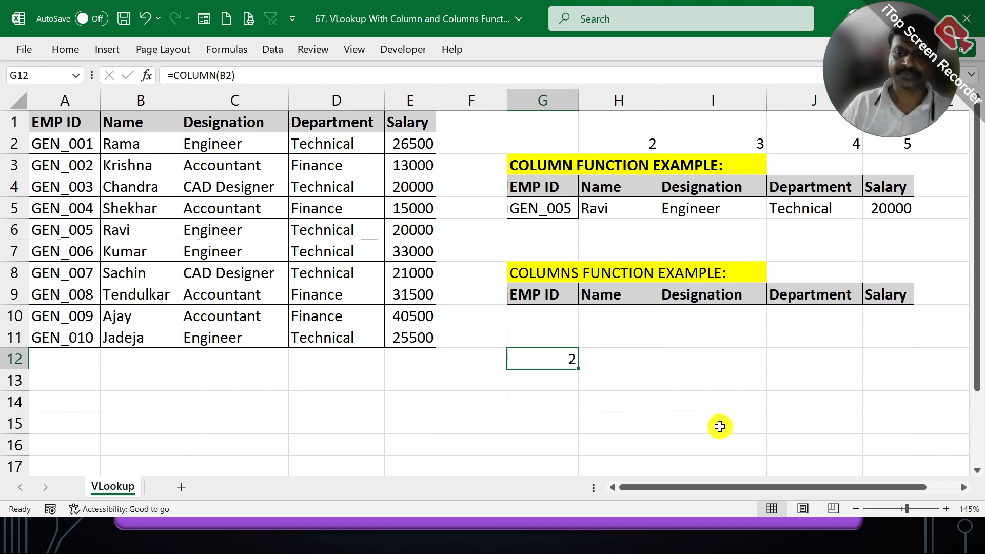
- Enter a COLUMNS formula in G13 that counts the columns of the range B2:E2, =COLUMNS(B2:E2)
key(Down)
text(=C)
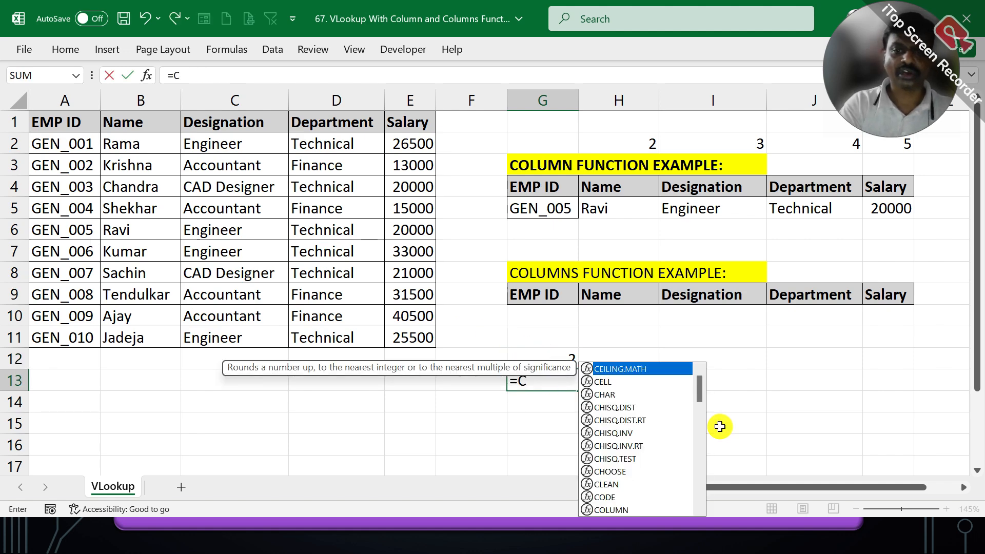
text(OLUMNS()
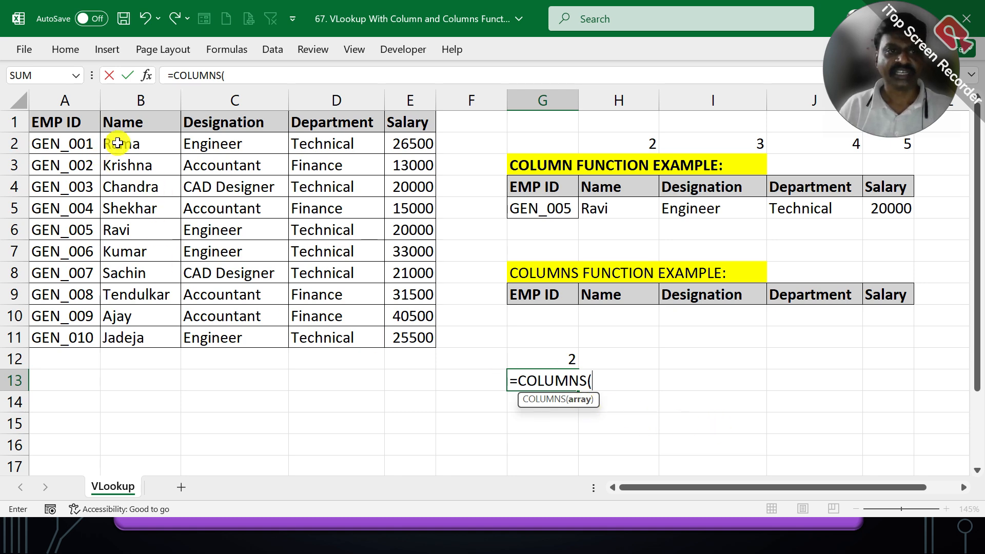
click(180, 143)
drag(180, 143, 391, 140)
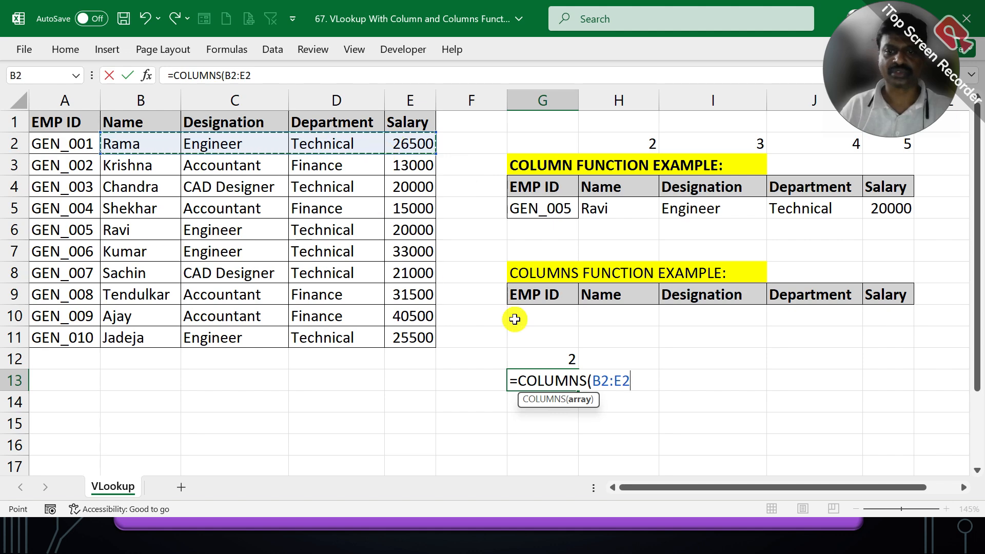
key(Return)
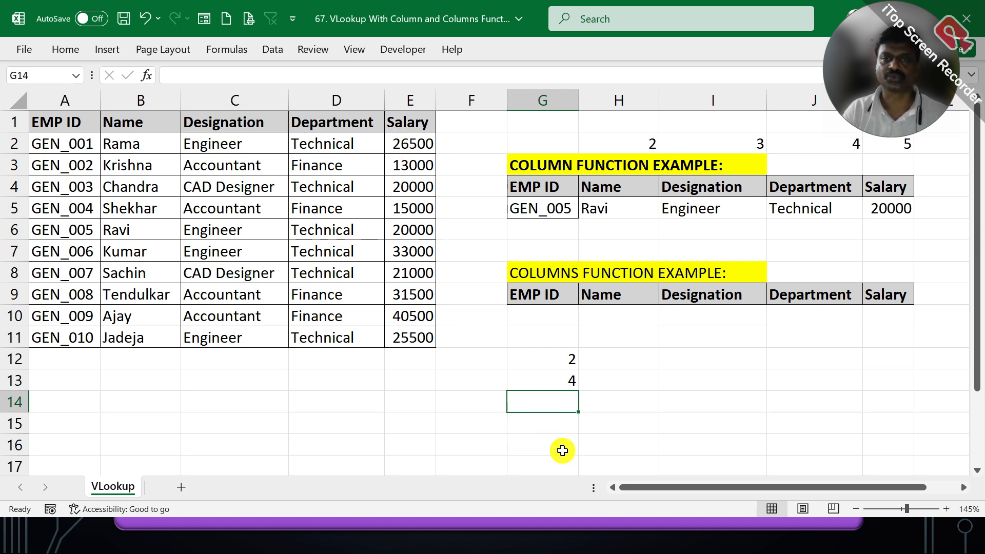
- Compare the COLUMN formula in G12 with the COLUMNS formula in G13 and examine its range B2:E2
click(559, 351)
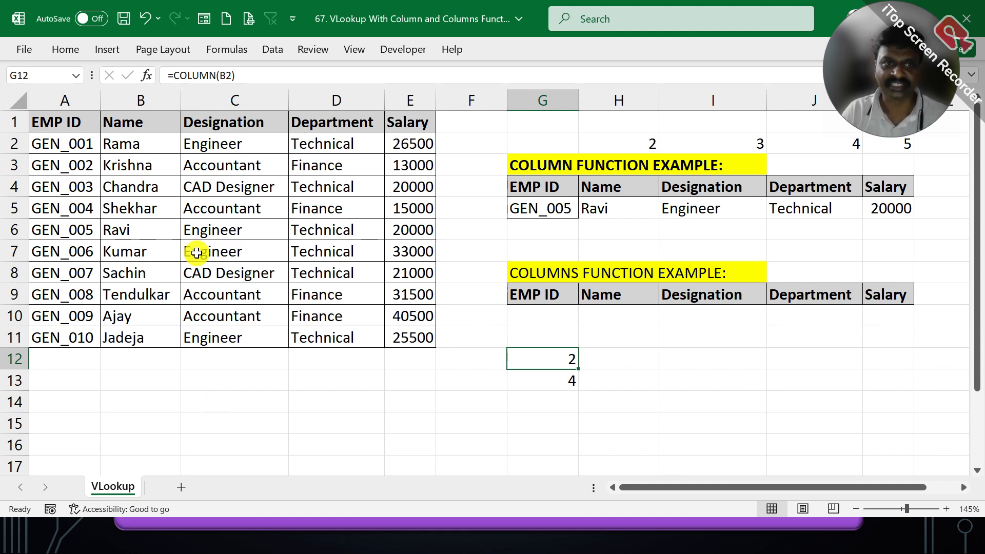
click(562, 377)
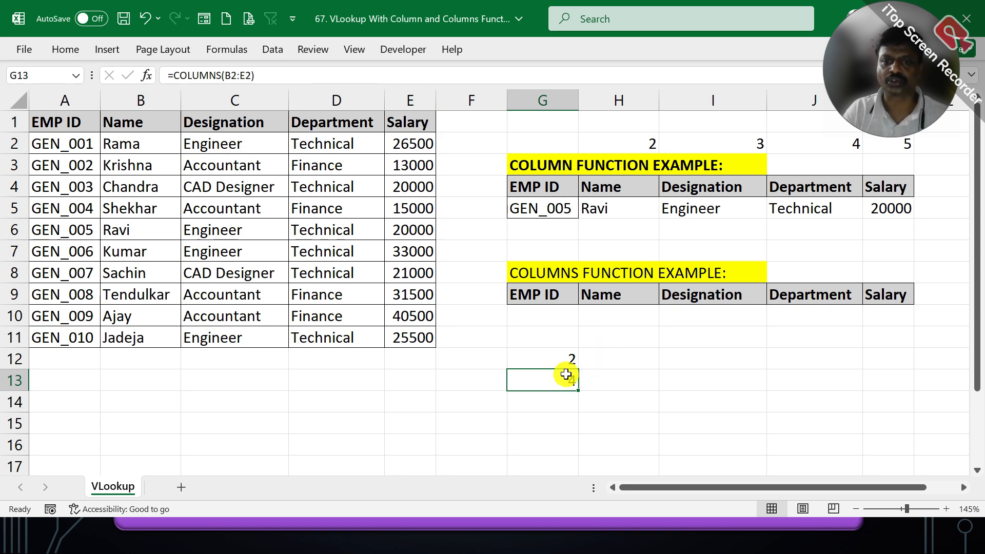
drag(138, 141, 385, 138)
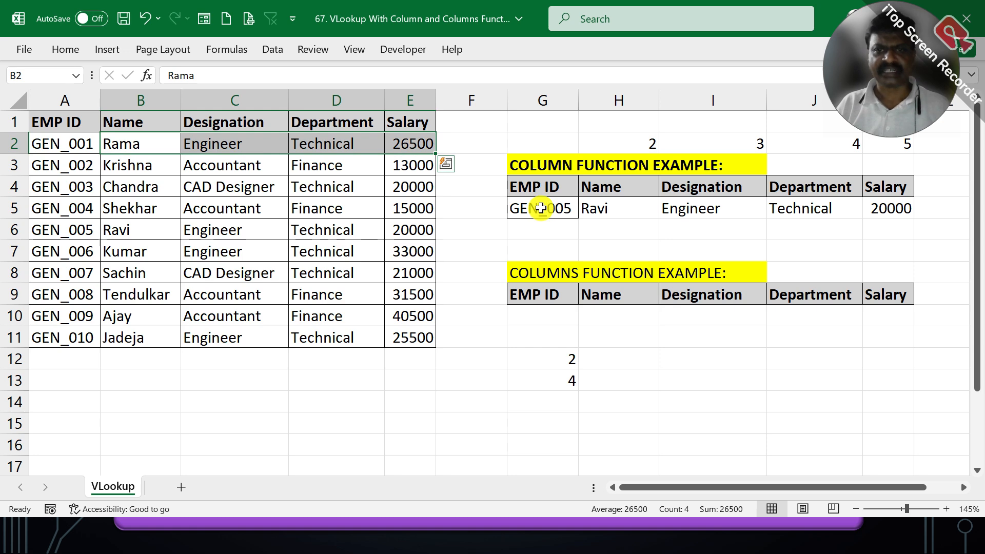
- Copy the employee ID from G5 into G10 of the COLUMNS example table and select the Name cell H10
right_click(541, 208)
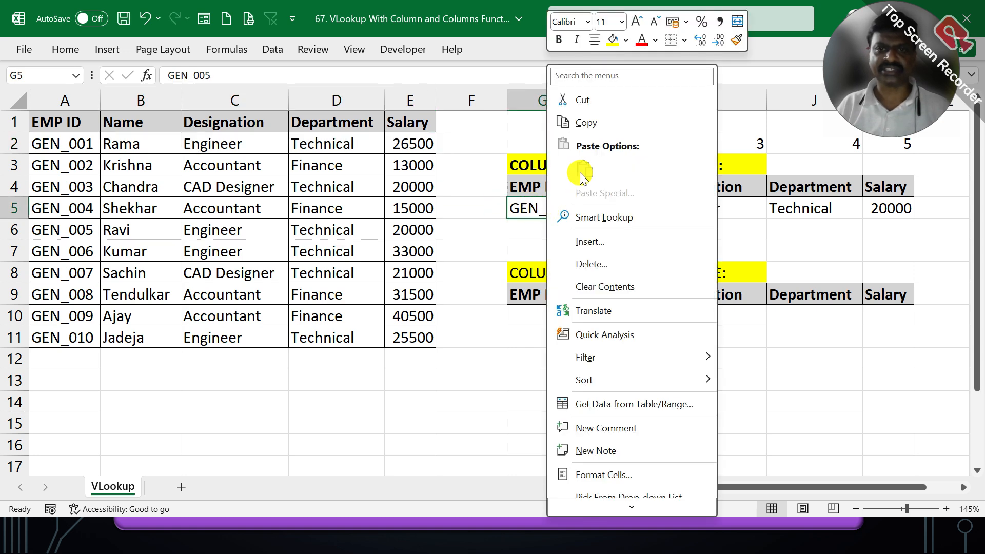
click(579, 128)
click(538, 314)
right_click(544, 318)
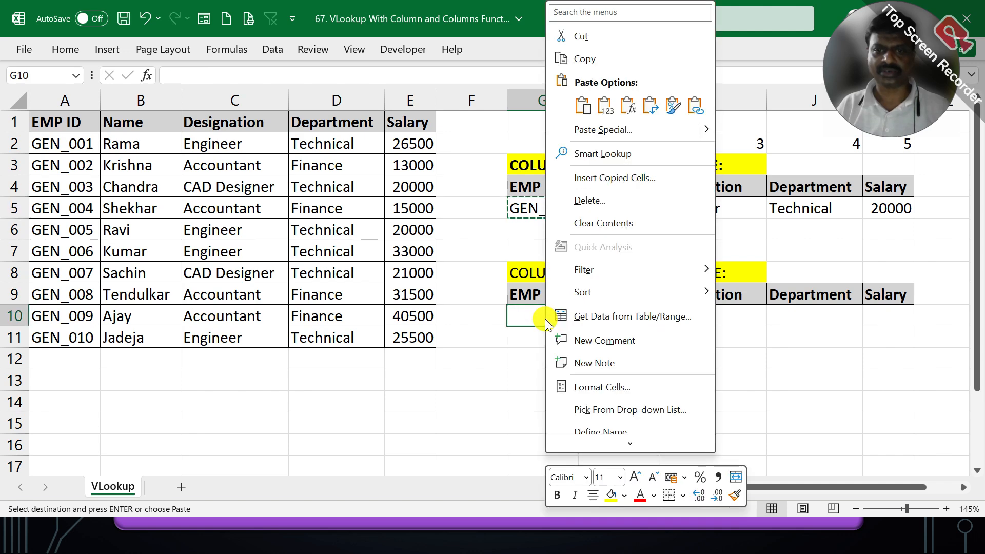
click(583, 105)
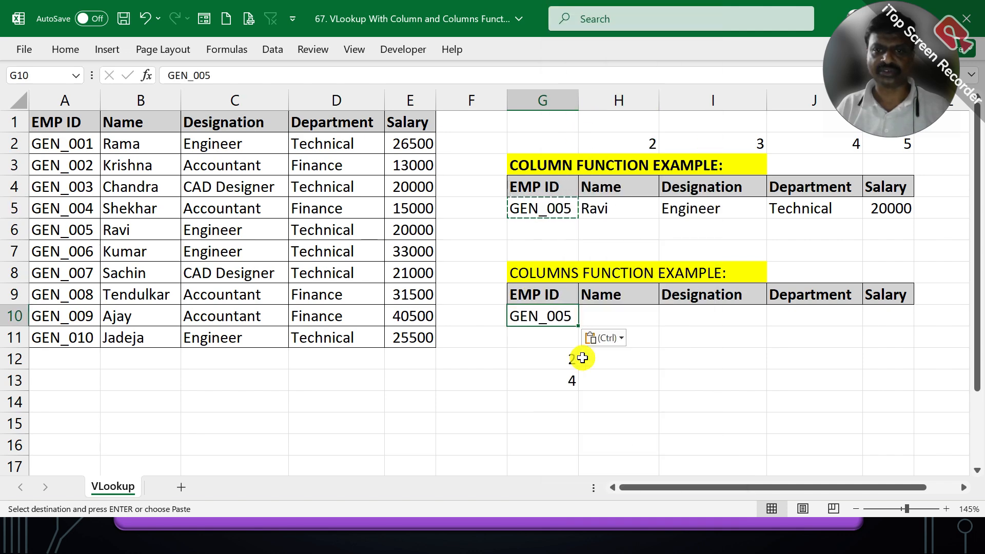
click(606, 321)
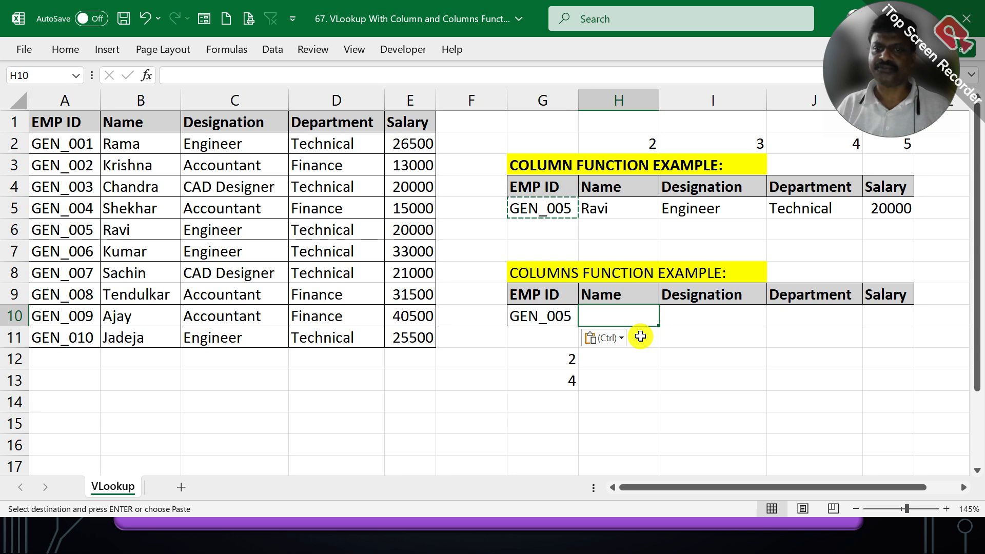
- Begin a VLOOKUP in H10 with the absolute lookup value $G$10 and the absolute table range $A$2:$E$11
text(=)
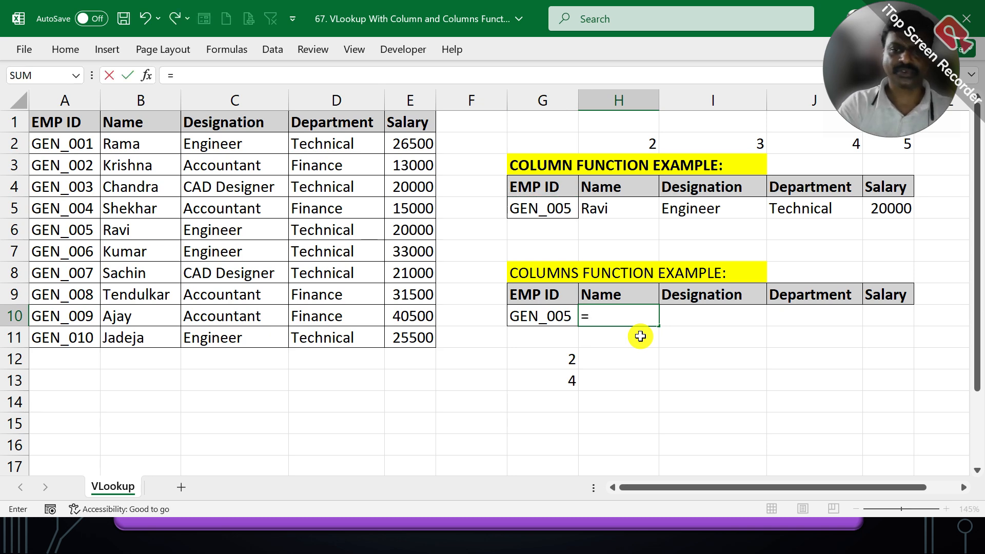
text(VLOOKUP()
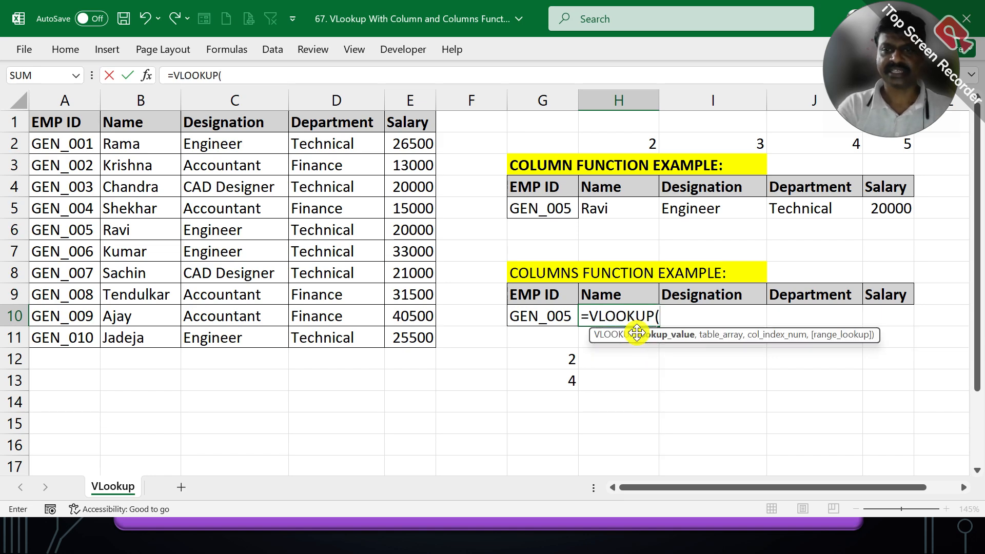
key(Left)
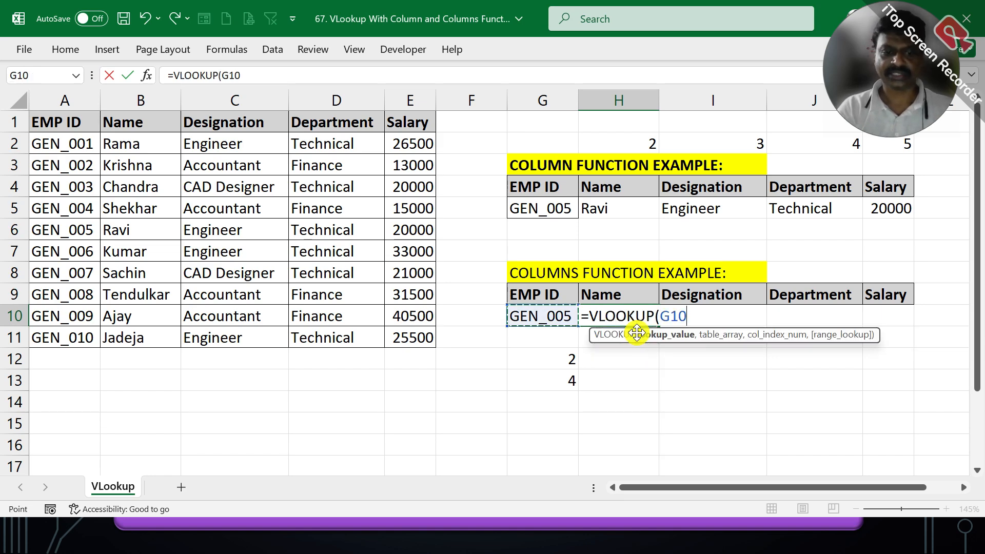
key(F4)
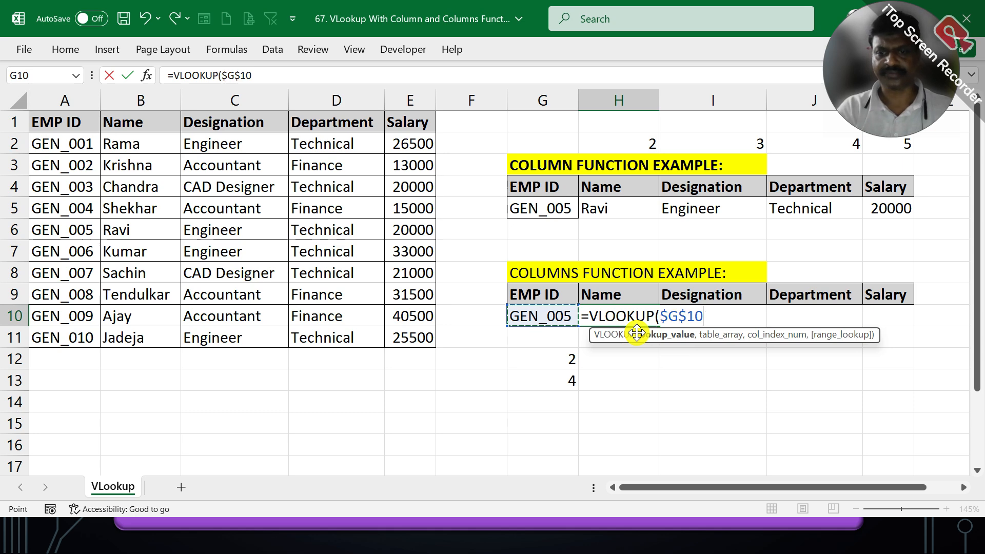
text(,)
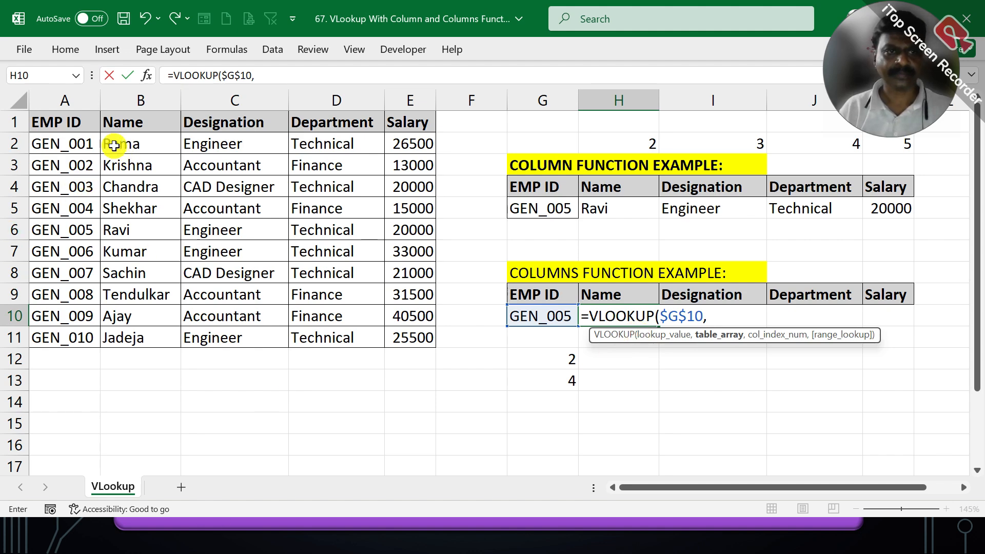
drag(75, 140, 396, 324)
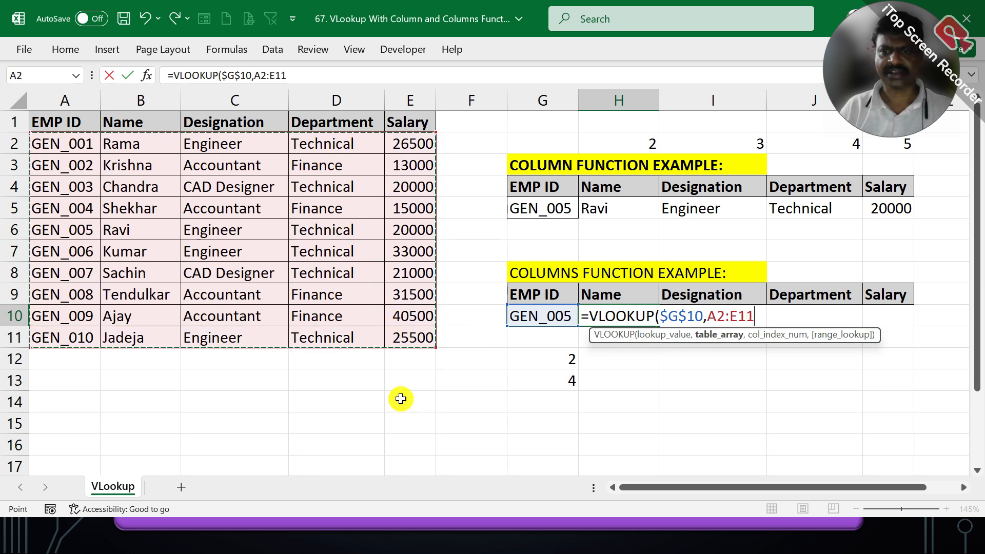
key(F4)
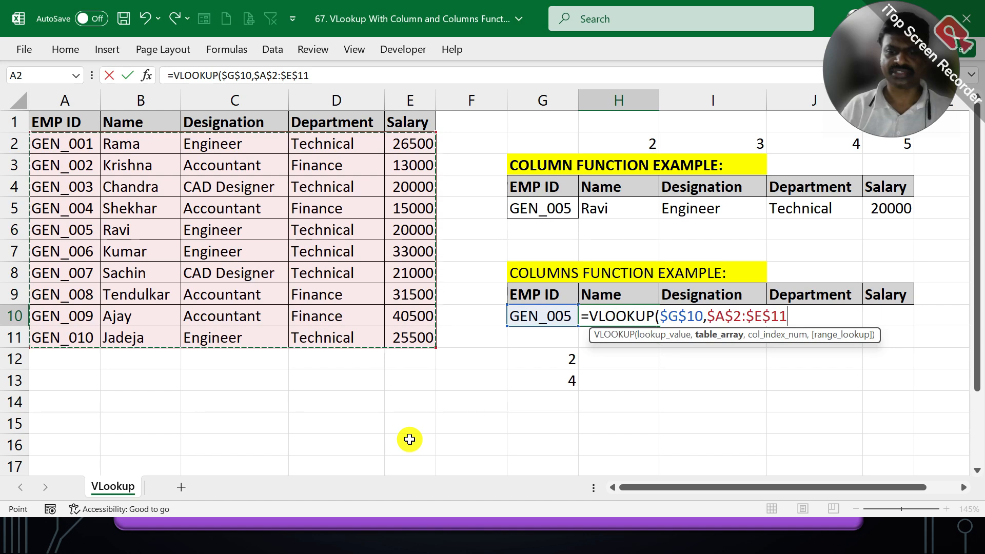
- Complete the VLOOKUP in H10 with COLUMNS(B2:E2) as the column index and 0 for an exact match
text(,COL)
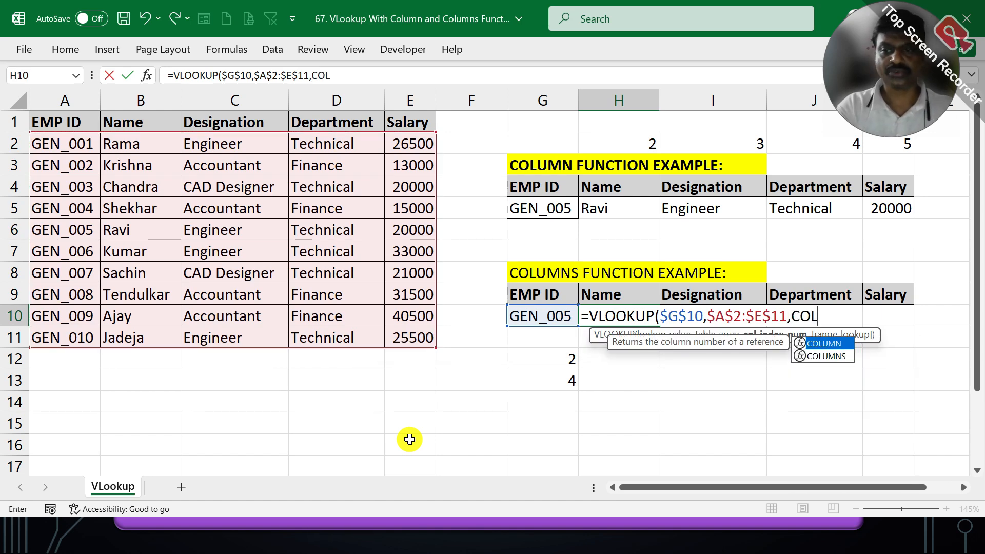
text(UMNS)
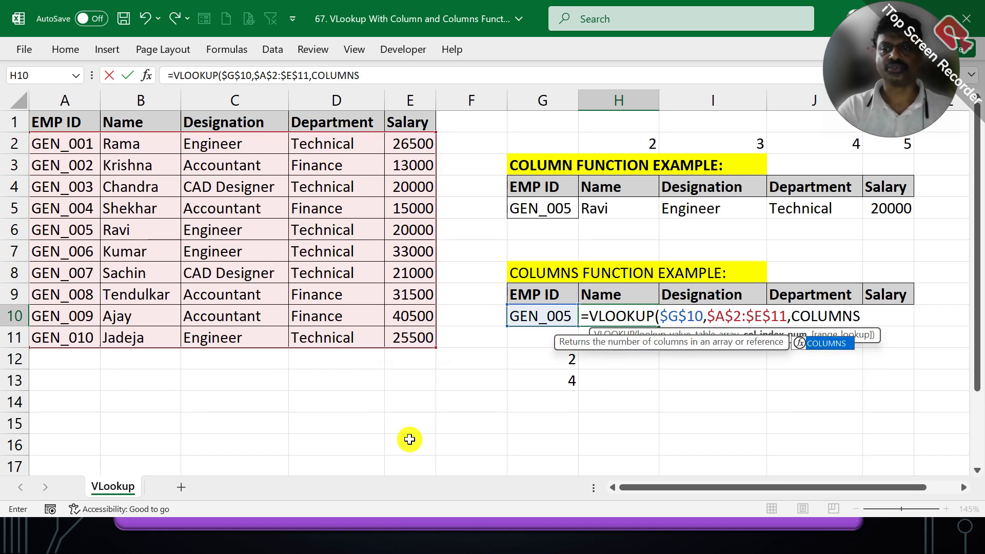
text(()
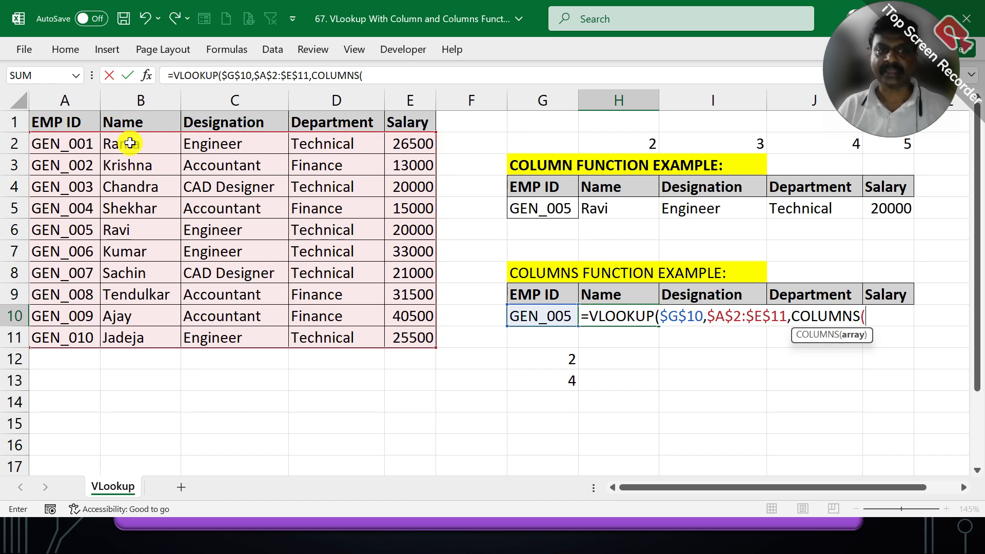
drag(131, 139, 398, 134)
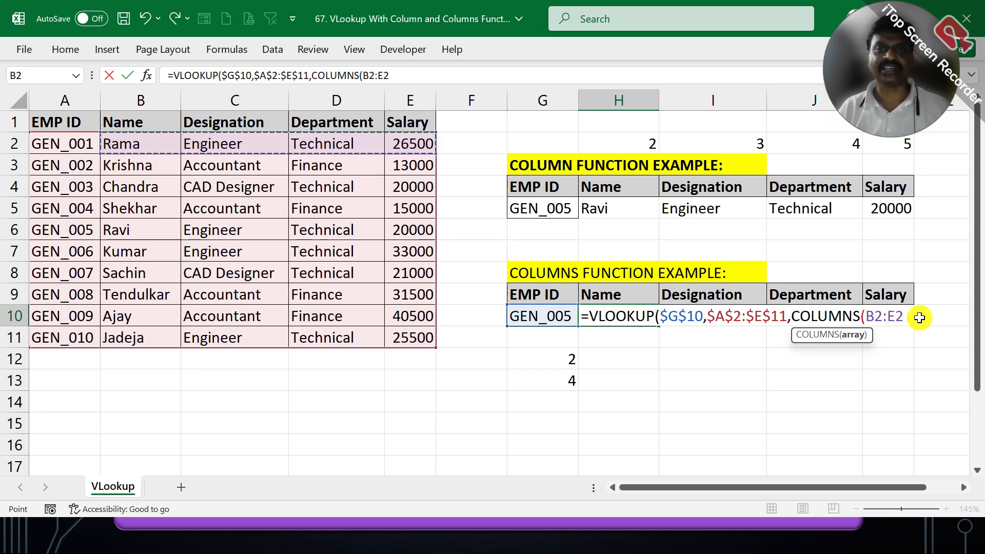
text())
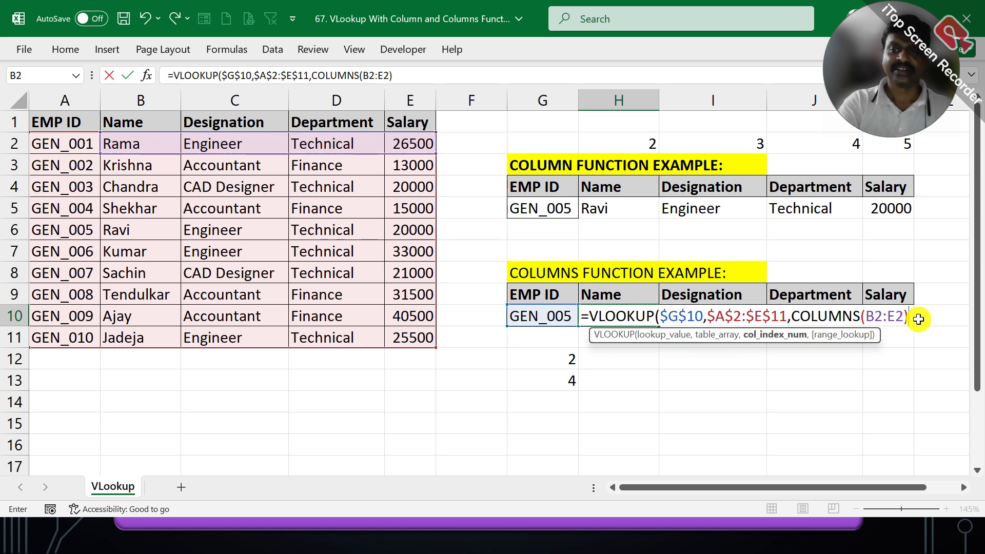
text(,)
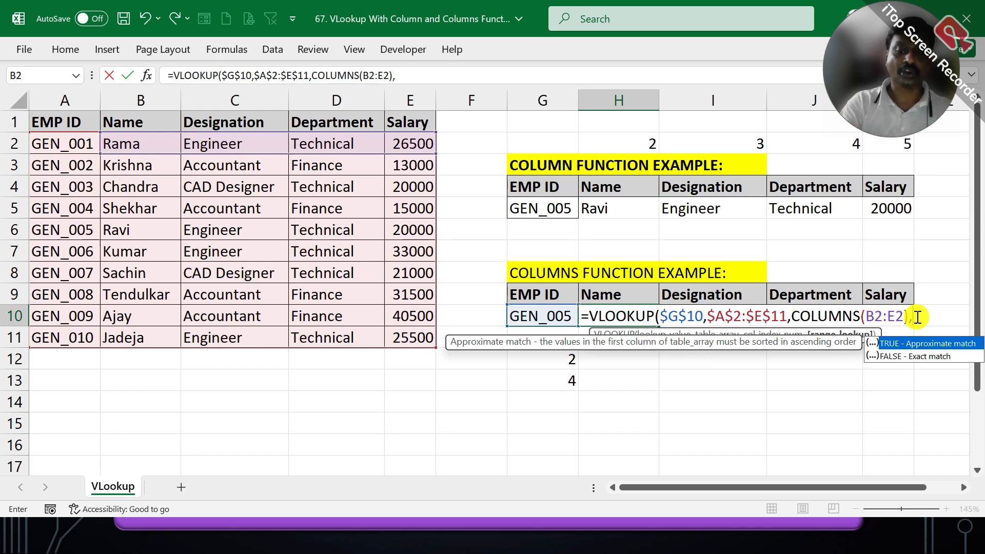
text(0))
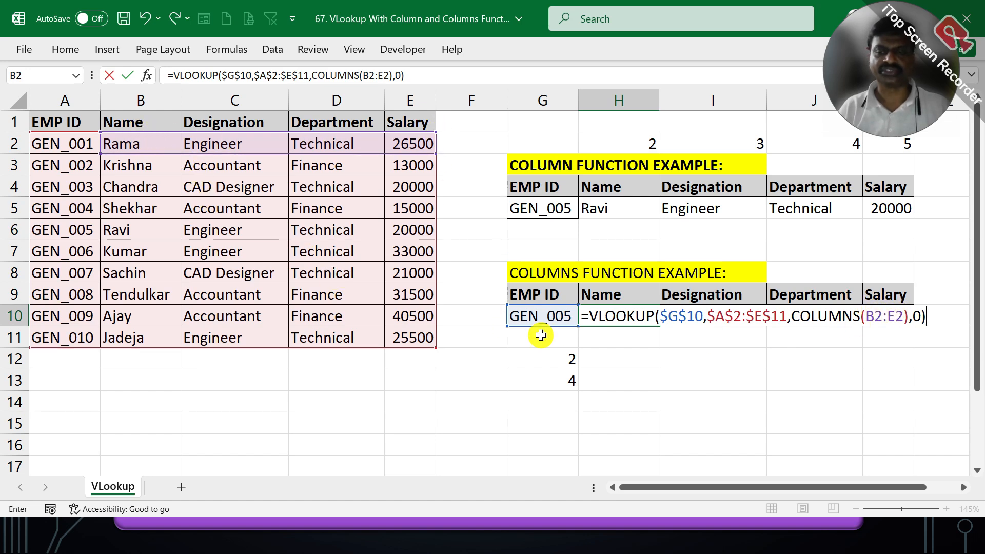
key(Tab)
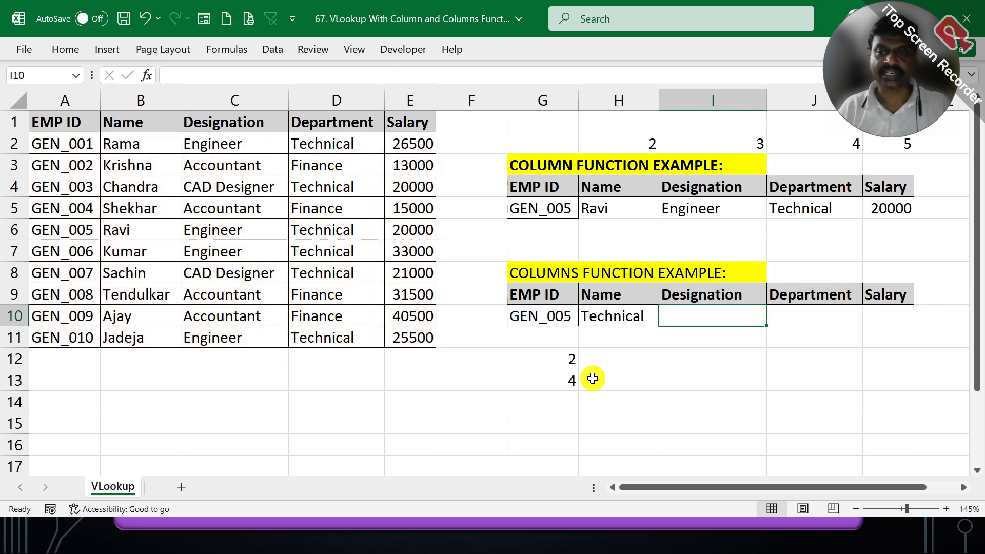
- Make the first reference of the COLUMNS range in H10 absolute so that it reads $B$2:E2
click(611, 315)
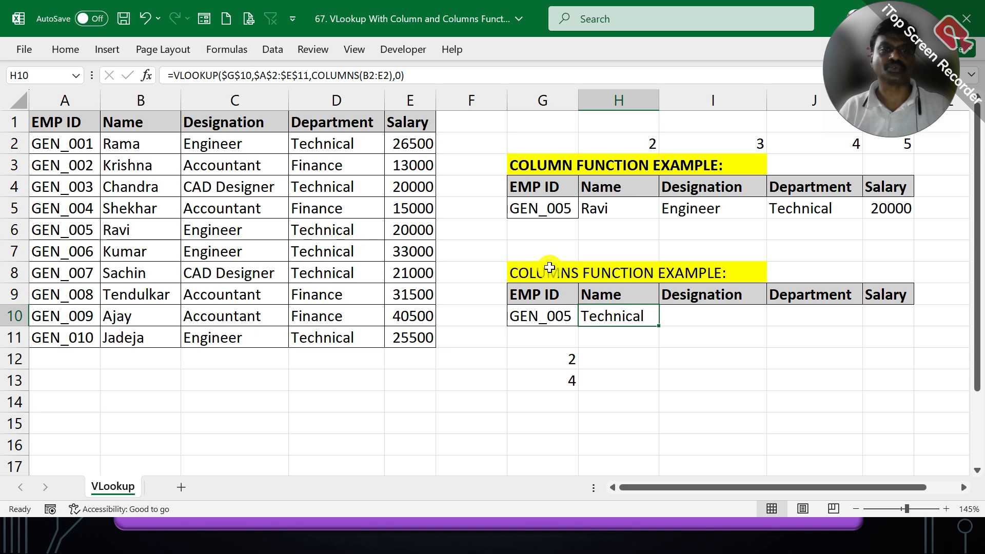
double_click(618, 310)
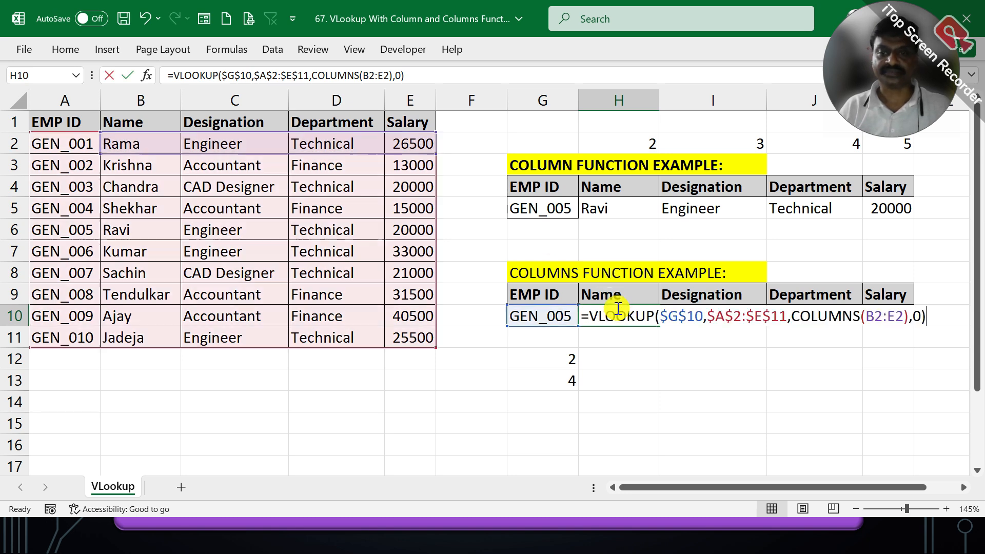
click(867, 314)
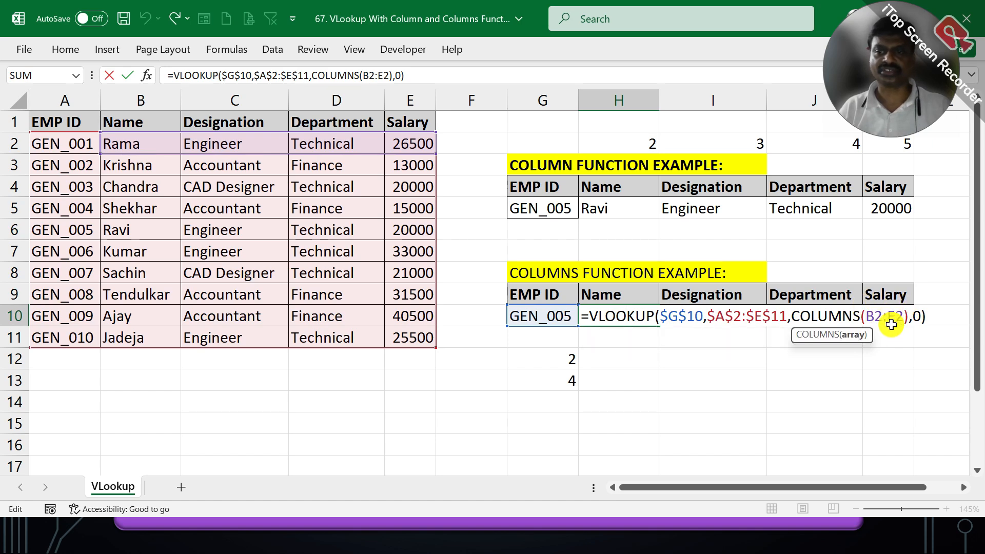
key(F4)
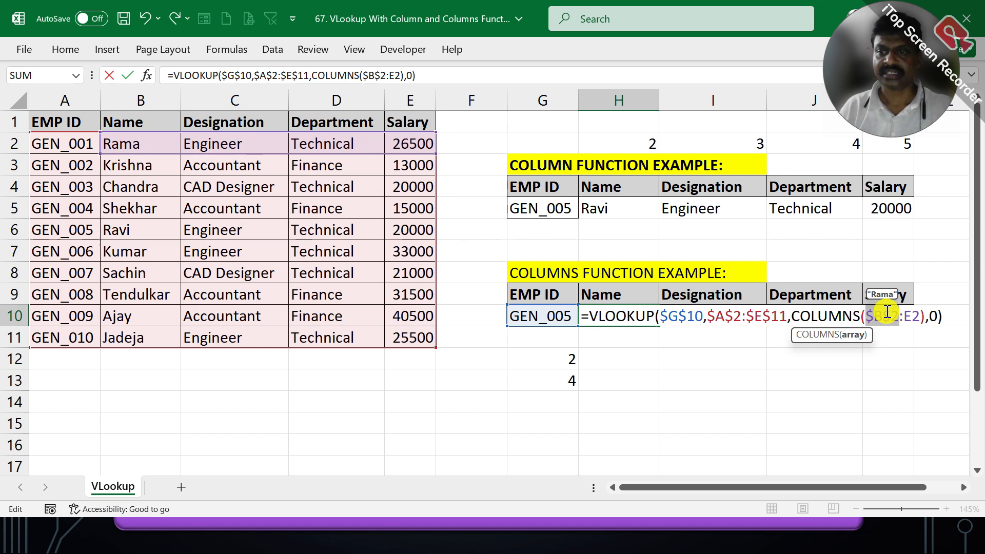
key(Return)
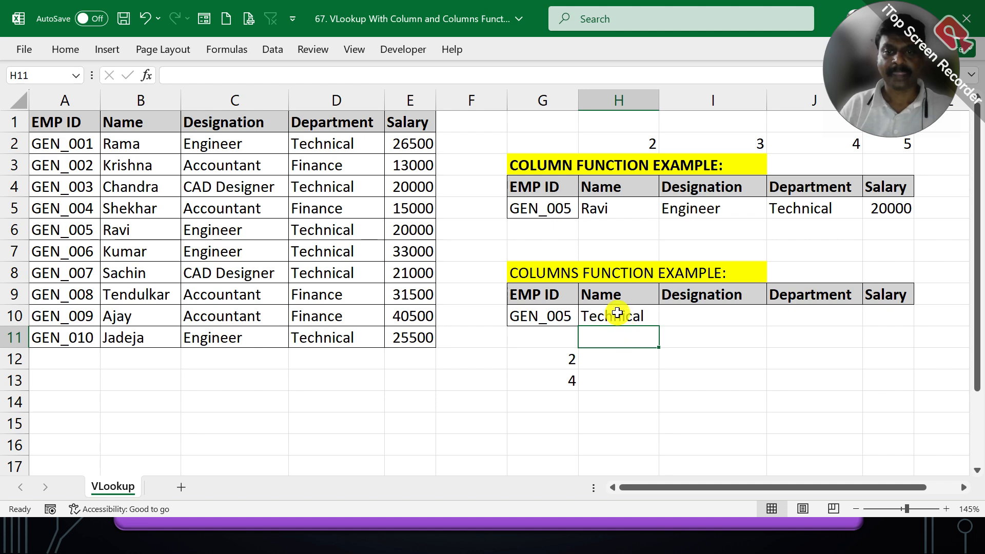
- Replace the COLUMNS range in the H10 VLOOKUP with A2:E2
double_click(615, 310)
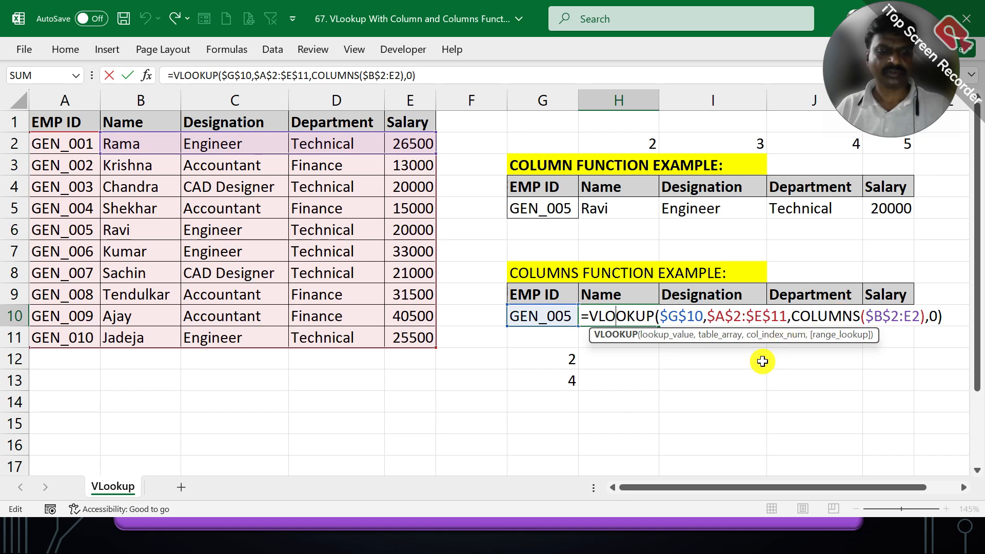
key(alt+Tab)
key(alt+Tab)
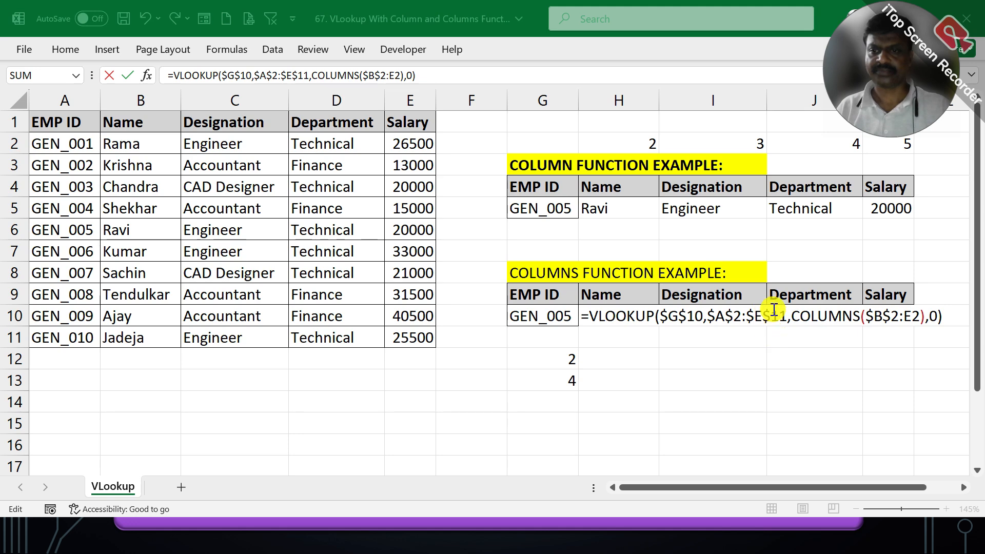
click(774, 309)
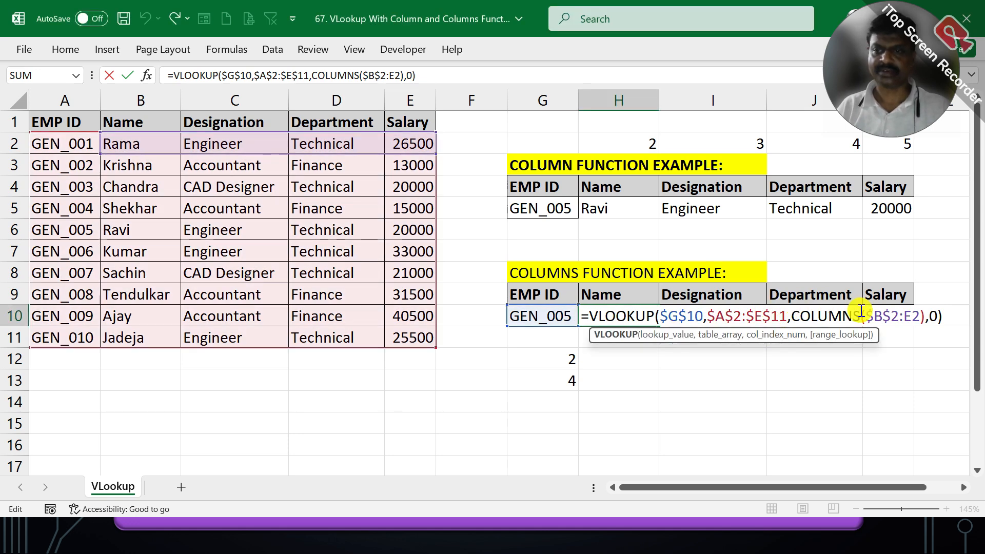
drag(865, 311, 889, 311)
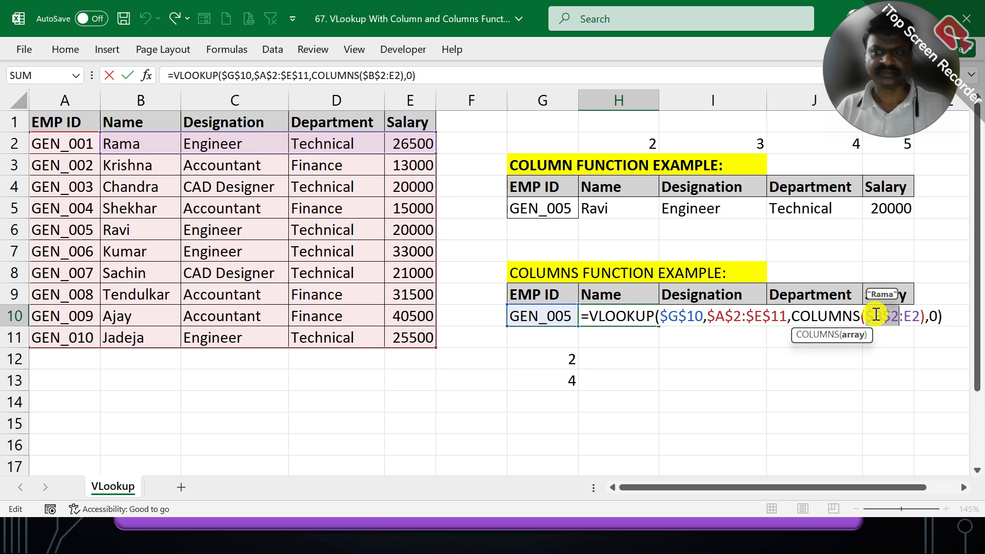
click(62, 142)
drag(63, 141, 385, 140)
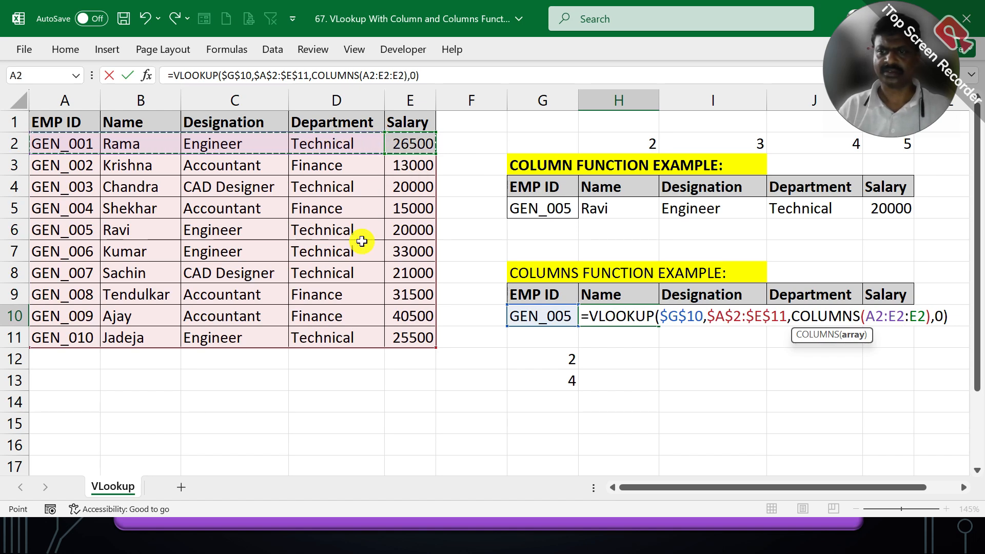
key(BackSpace)
key(BackSpace)
key(BackSpace)
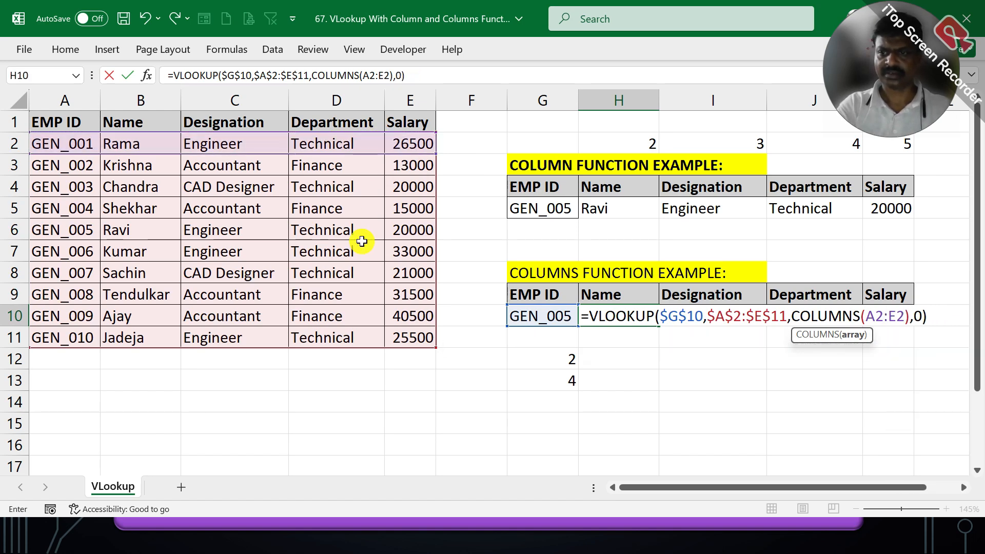
key(Return)
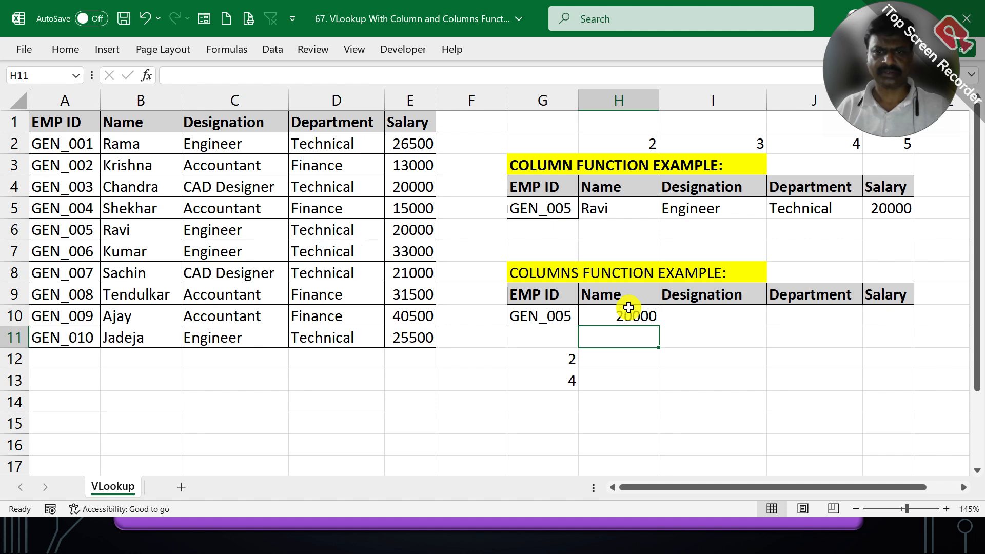
- Change the COLUMNS range in the H10 VLOOKUP to $B$2:B2, with only its first reference absolute
double_click(628, 306)
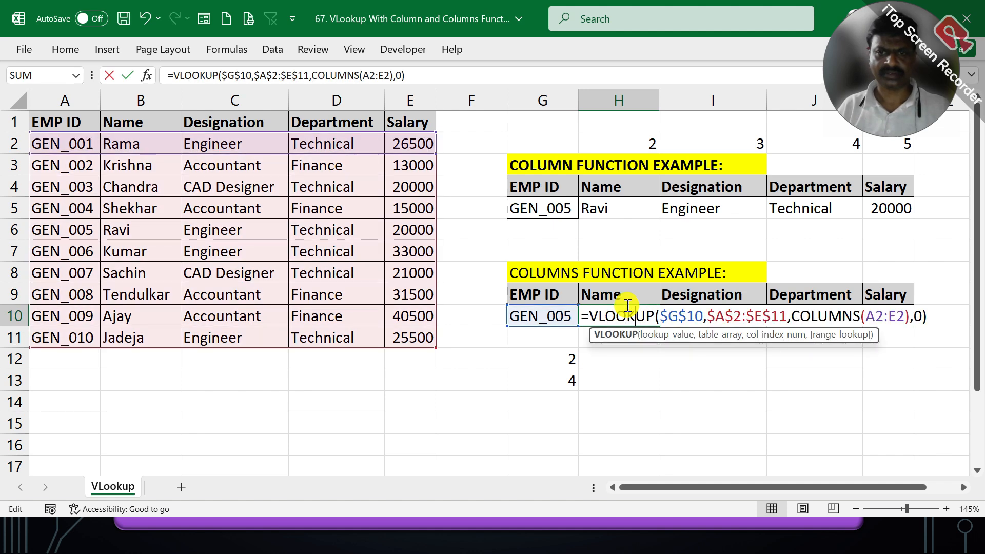
double_click(871, 312)
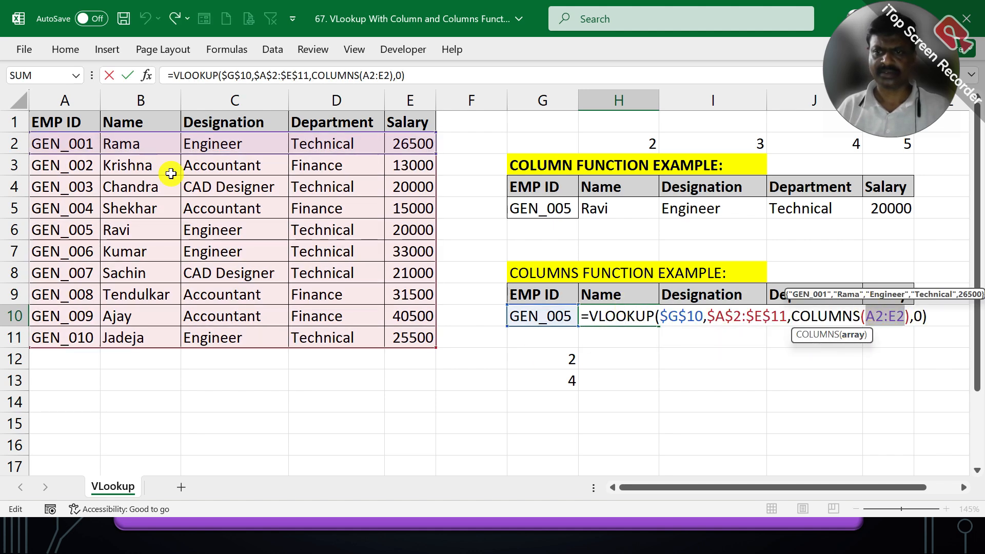
drag(128, 139, 408, 144)
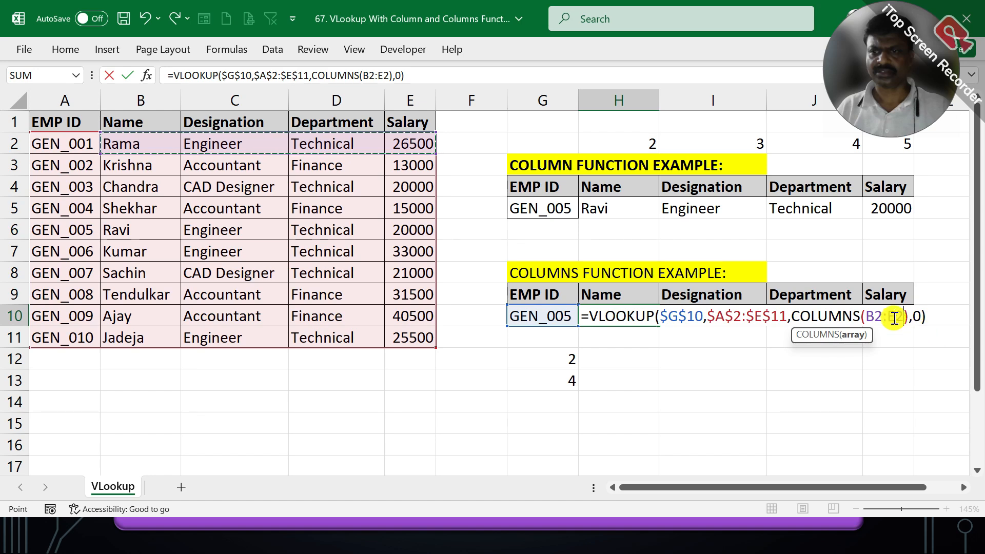
click(867, 309)
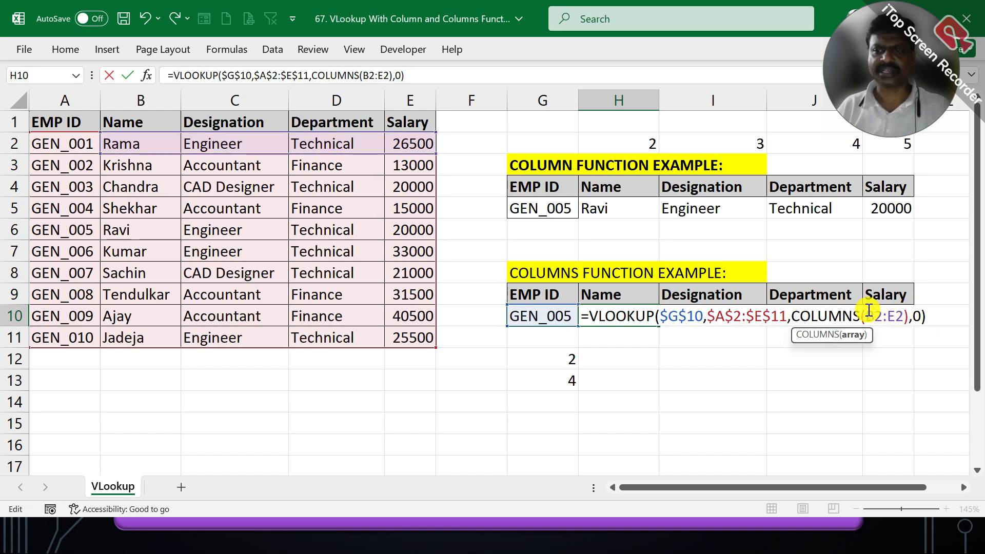
key(F4)
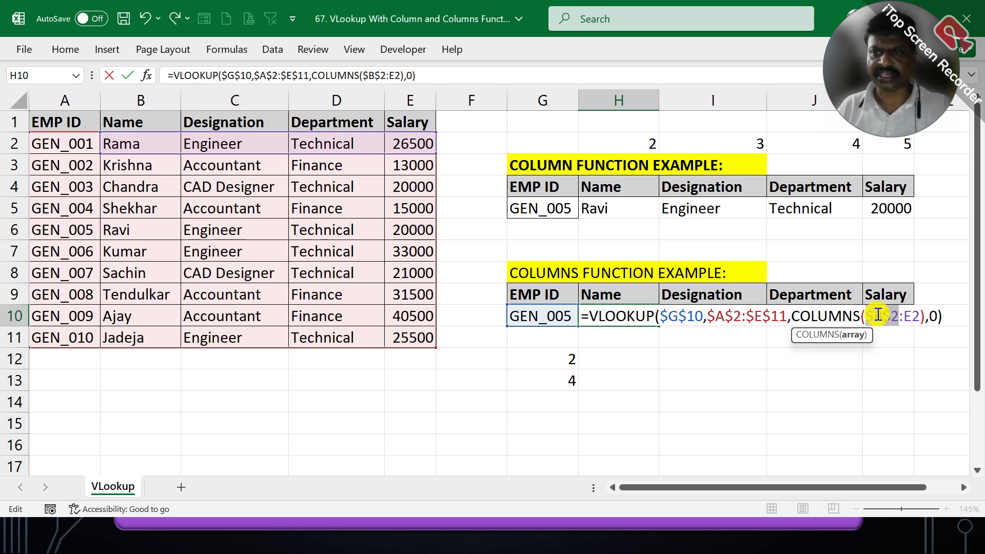
double_click(910, 309)
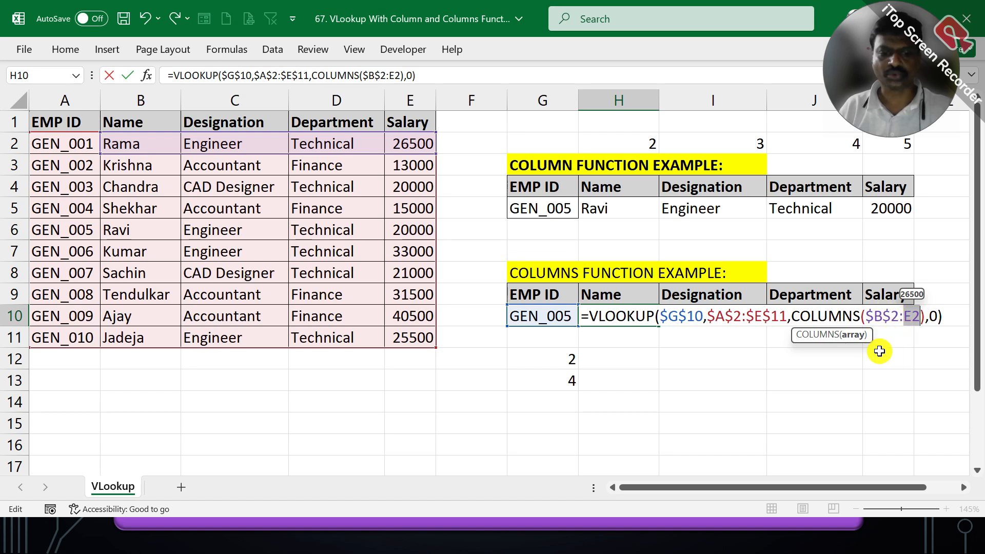
text(B2)
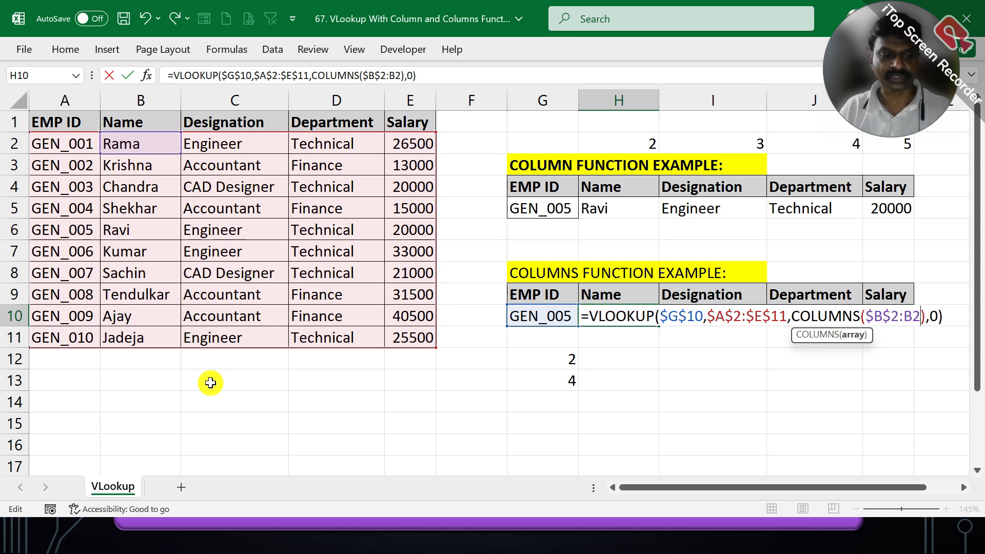
key(Tab)
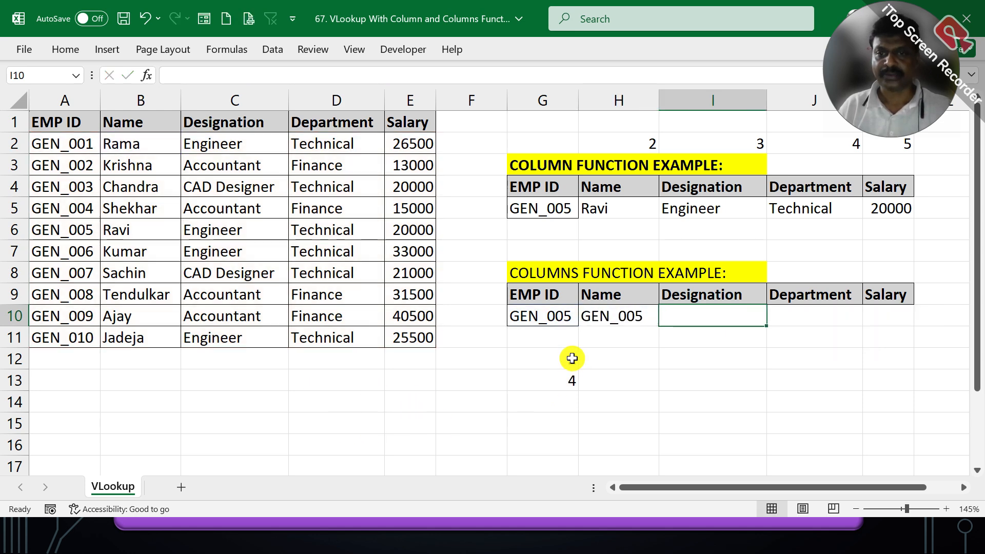
- Examine the COLUMNS range inside the VLOOKUP formula in H10 without changing it
double_click(601, 314)
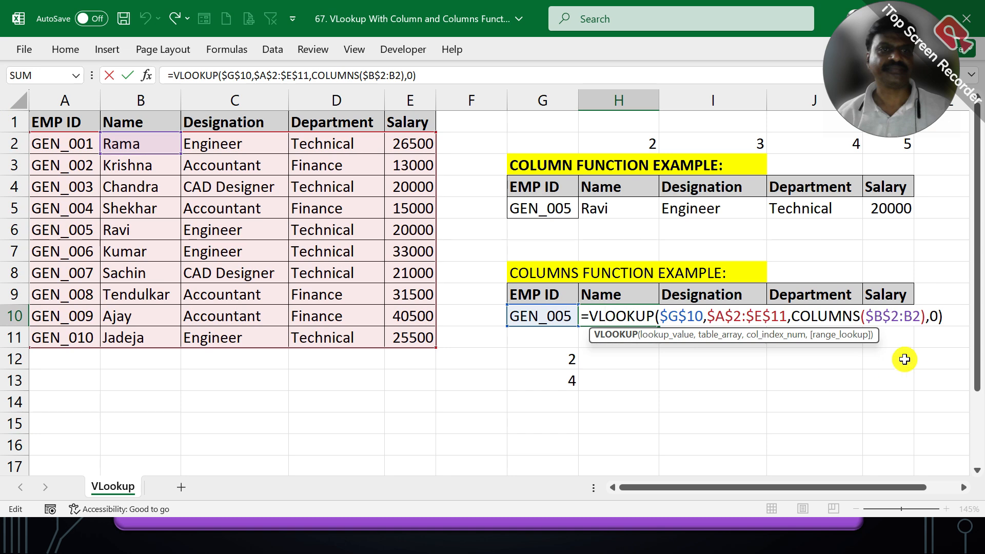
click(880, 307)
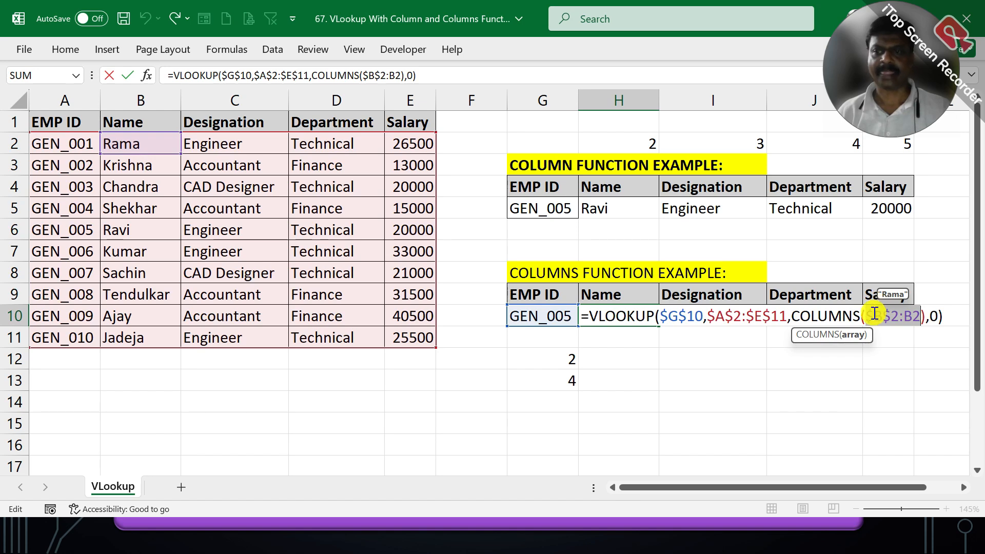
double_click(880, 307)
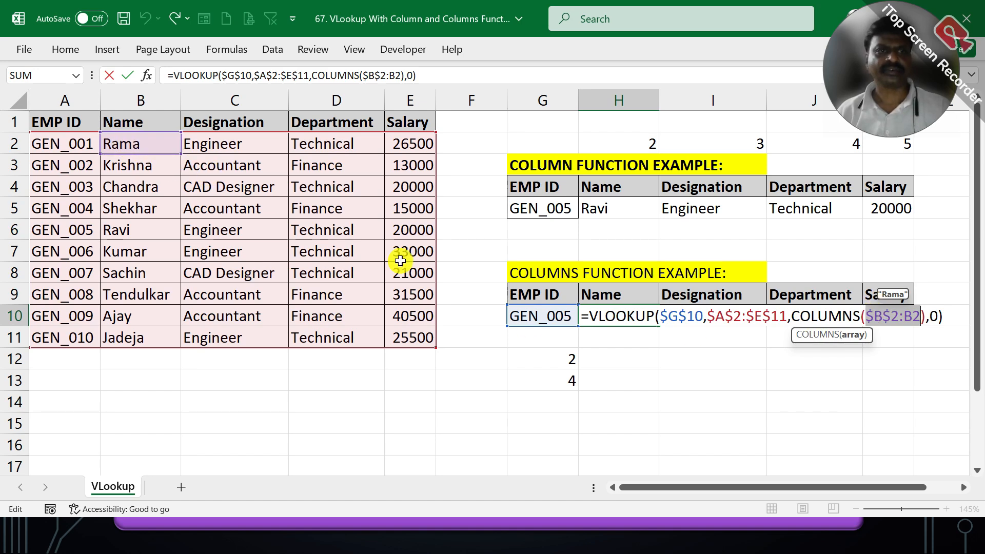
click(865, 308)
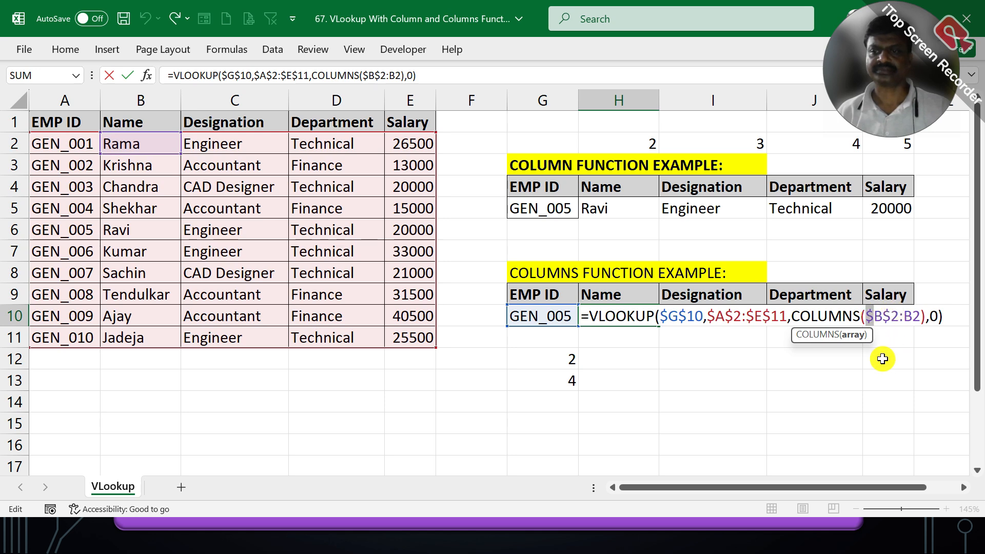
key(Escape)
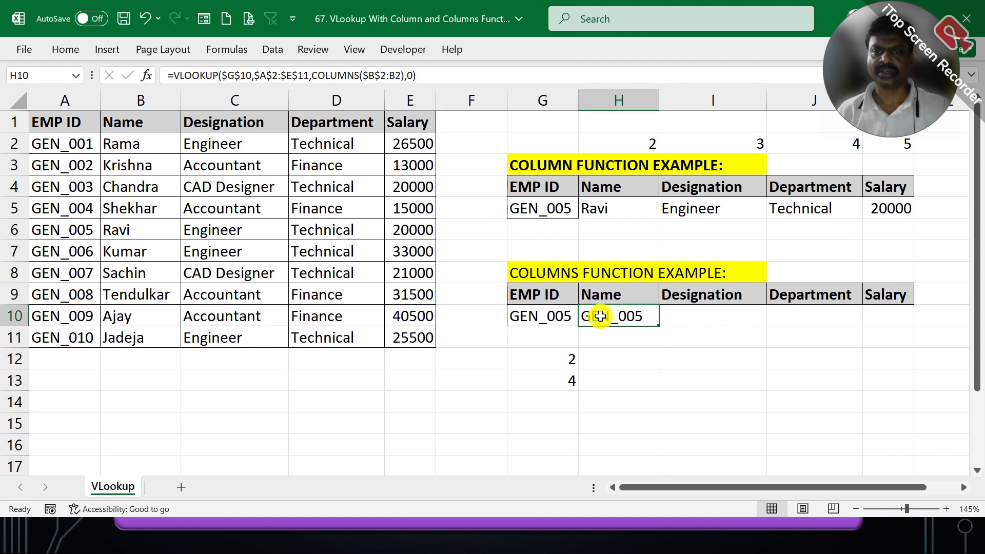
- Replace the COLUMNS range in the H10 VLOOKUP with A2:E2 and make its first reference absolute, giving $A$2:E2
double_click(604, 313)
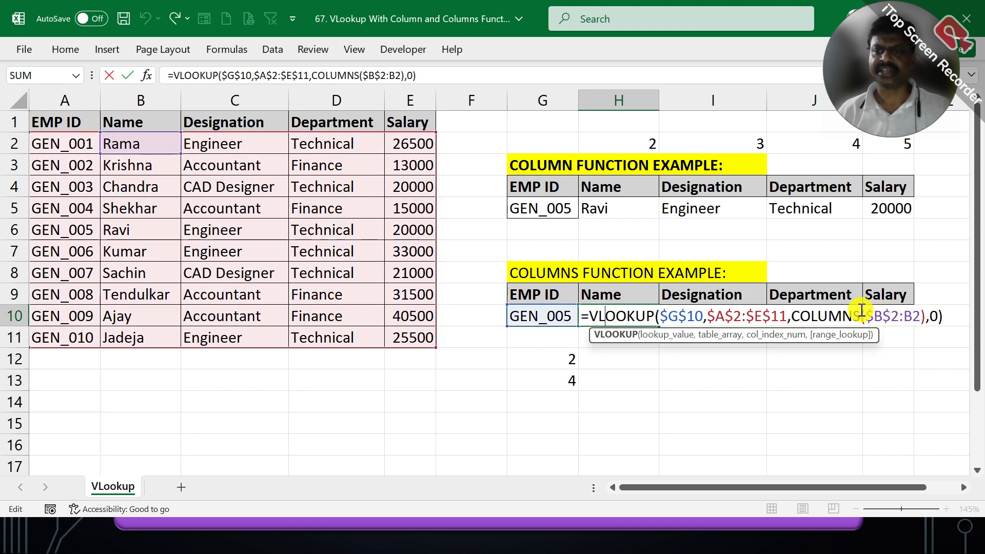
drag(861, 313, 920, 311)
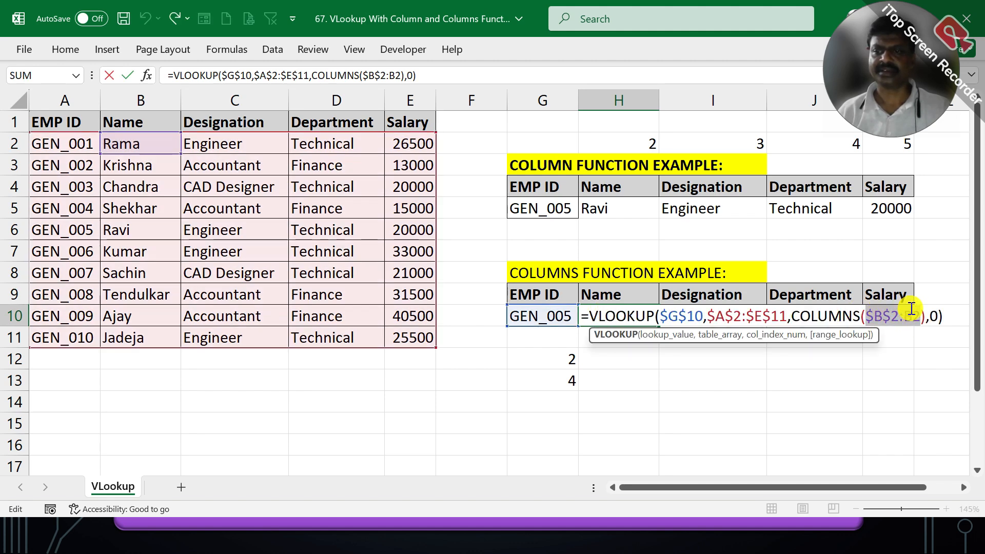
drag(51, 138, 392, 135)
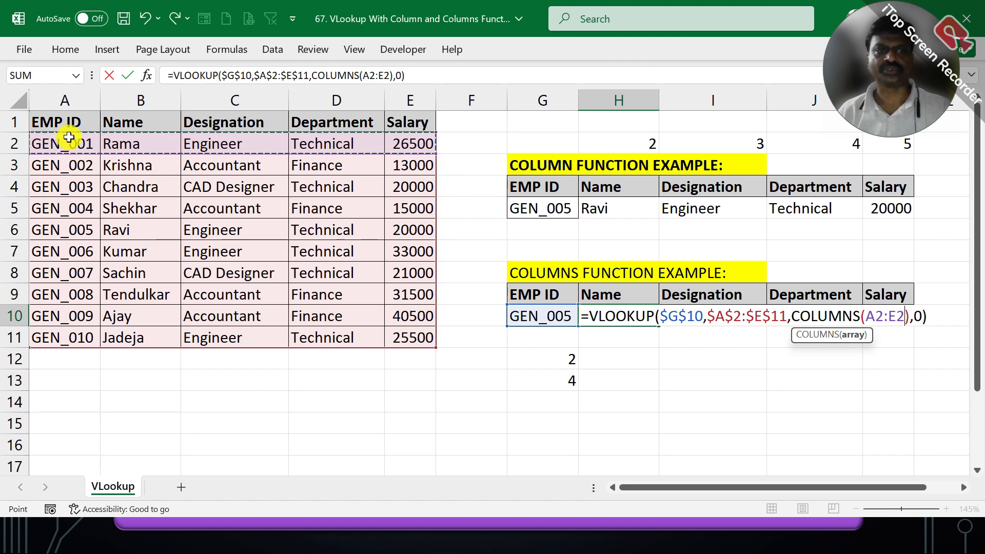
click(878, 312)
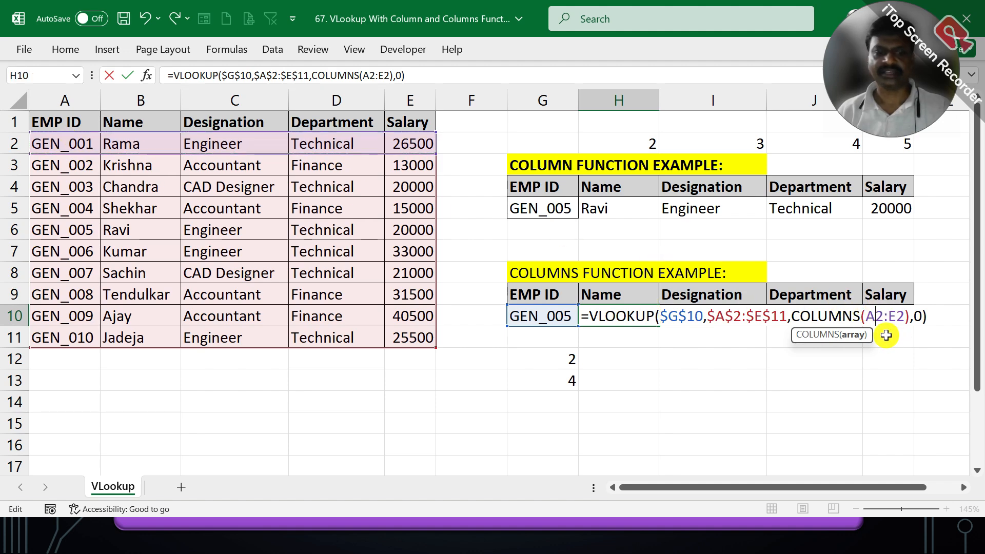
key(F4)
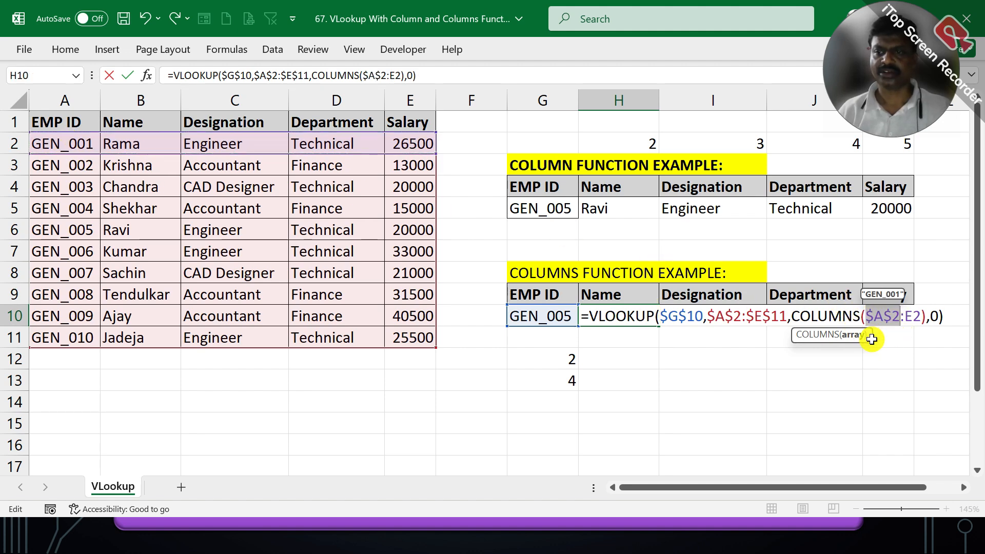
- Change the end reference of the COLUMNS range in H10 to B2, so the range reads $A$2:B2, and enter the formula
click(910, 309)
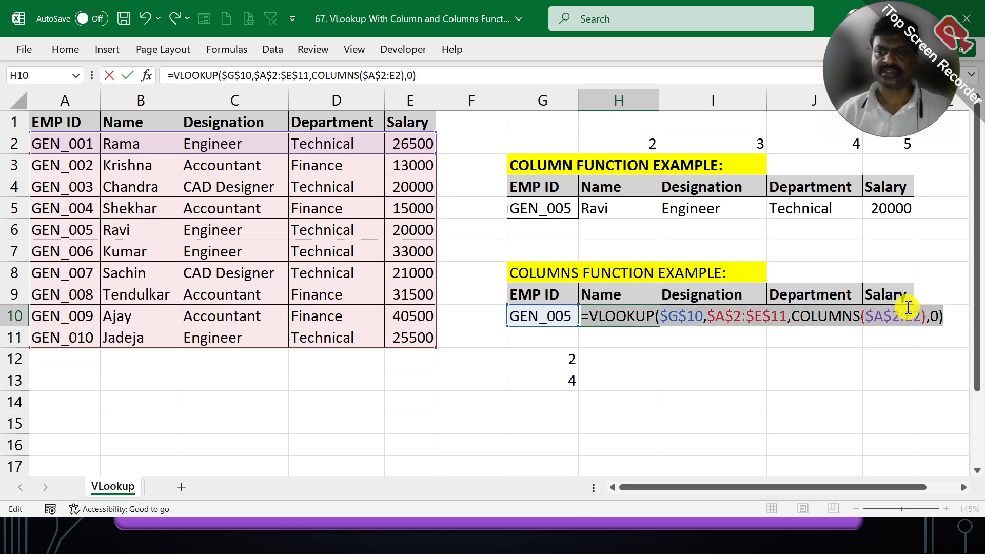
key(BackSpace)
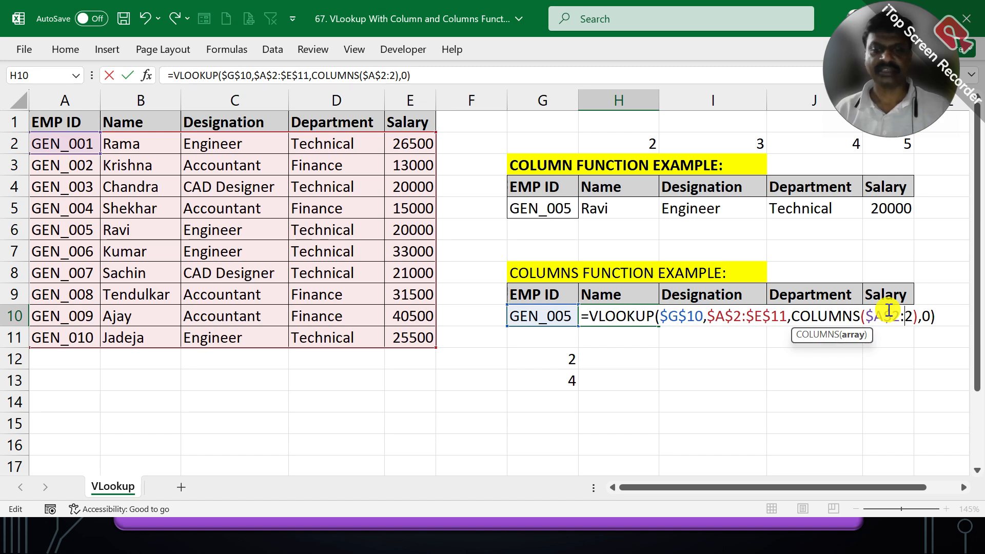
text(B)
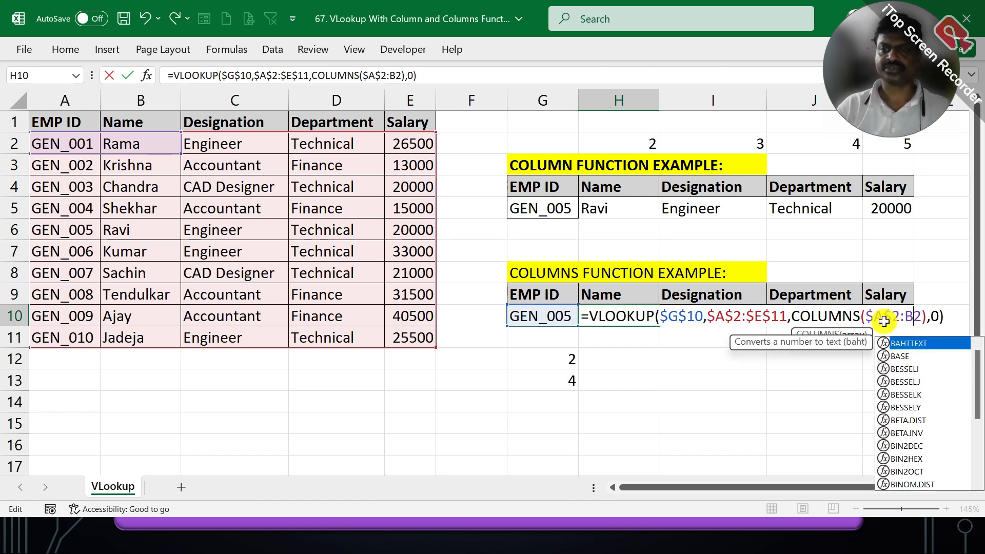
key(Return)
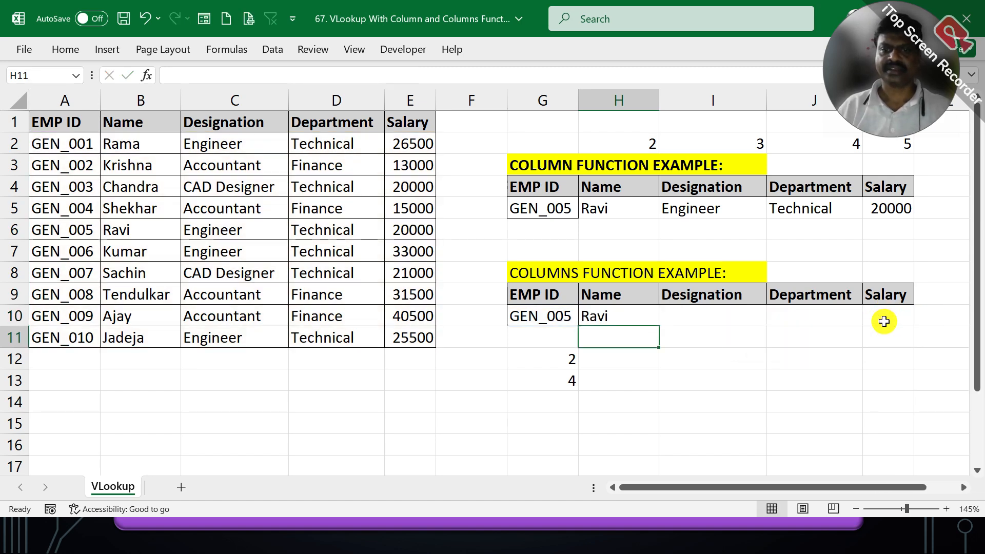
- Review the corrected formula in H10 and compare its result with the matching employee's name in row 6 of the table
double_click(635, 309)
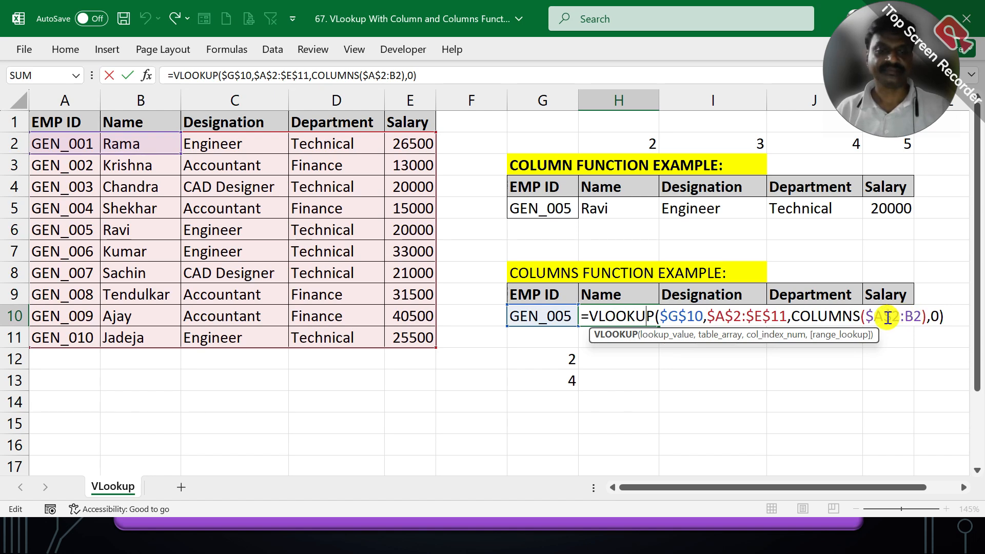
key(Escape)
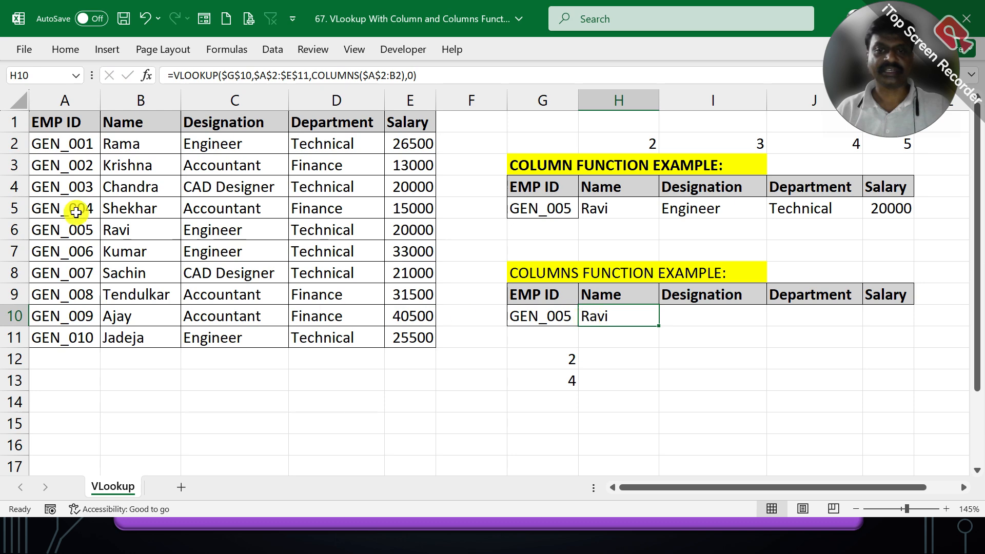
drag(72, 228, 107, 228)
click(629, 312)
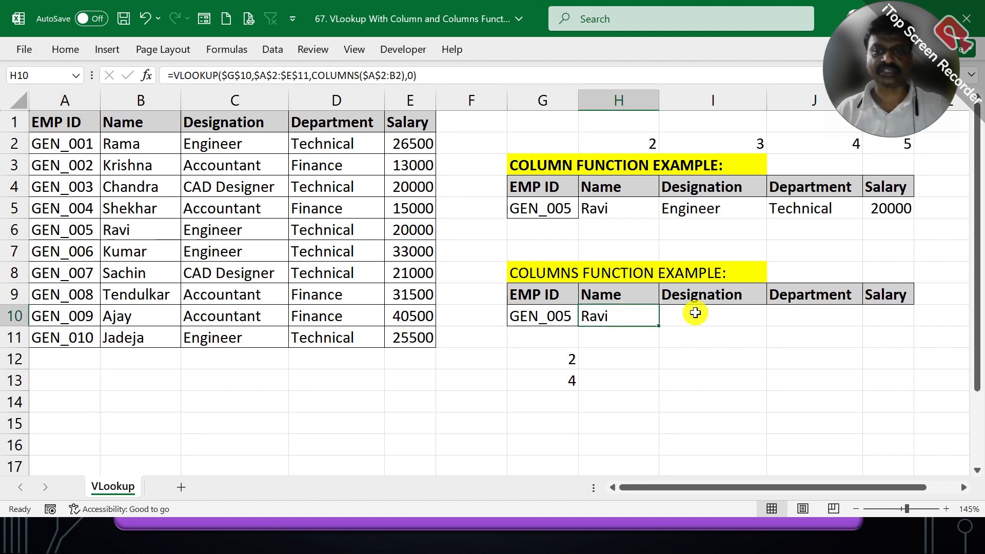
- Fill the H10 VLOOKUP across through K10 to cover Designation, Department and Salary
click(696, 311)
click(618, 315)
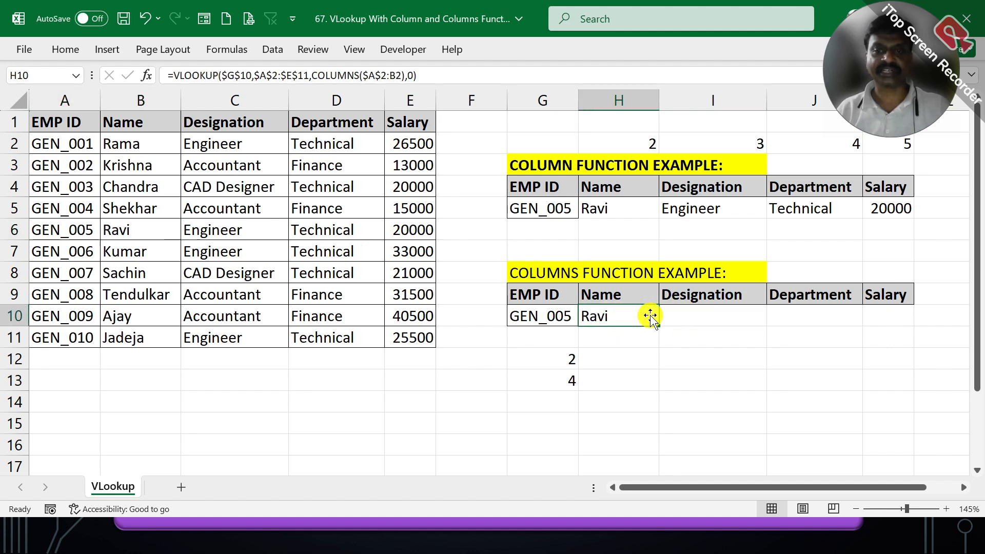
drag(657, 325, 905, 315)
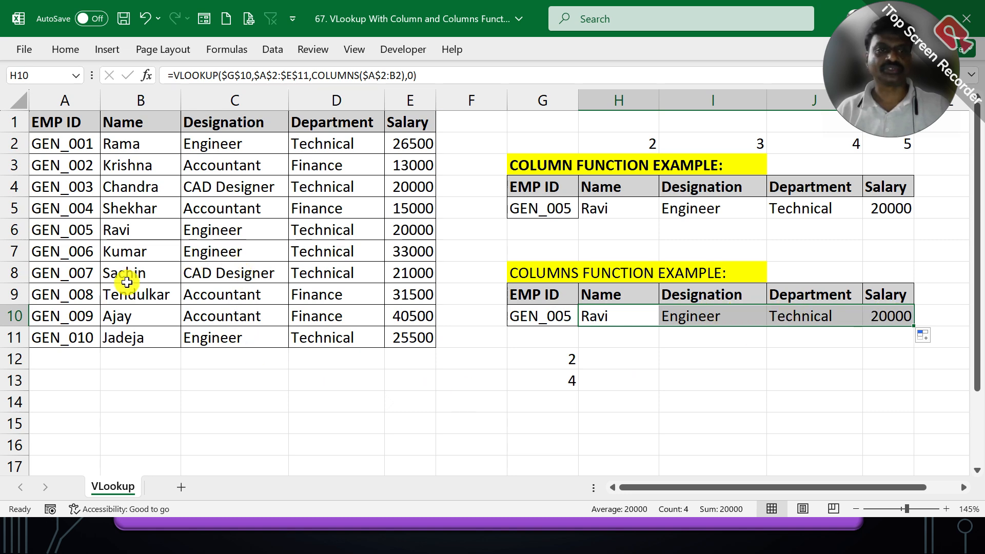
- Compare the filled results with the source data in B6:E6 and review the formulas in K10 and H10
drag(135, 227, 408, 228)
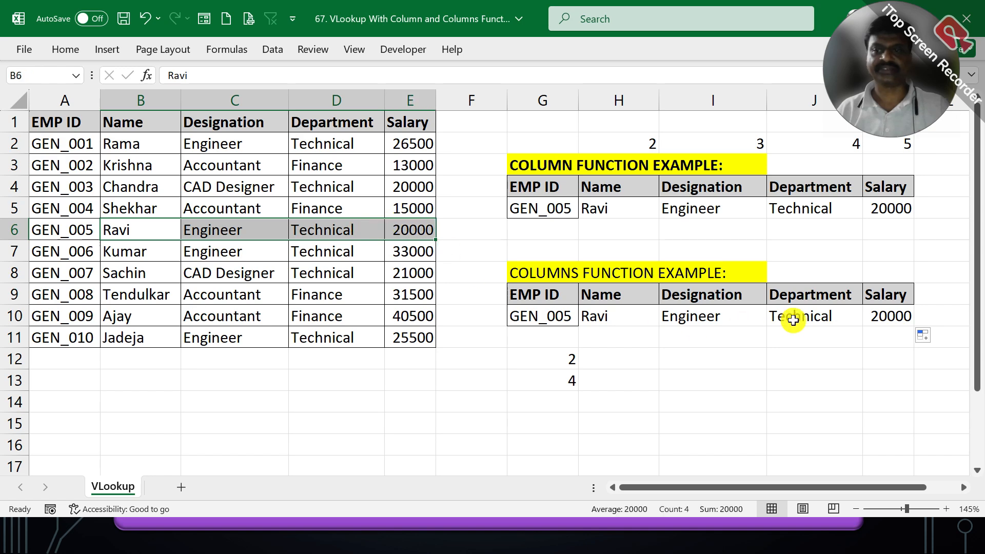
click(878, 310)
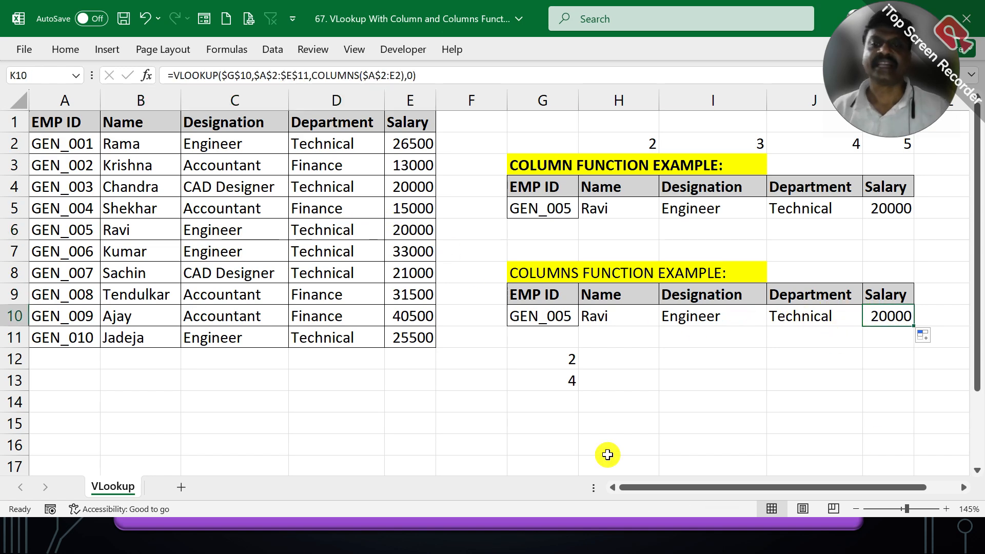
click(631, 311)
double_click(630, 312)
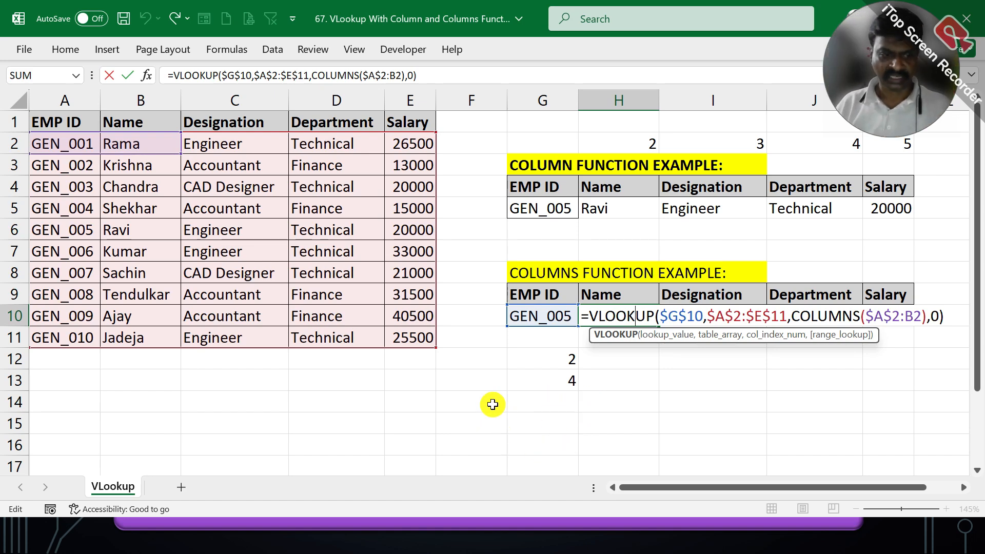
key(ctrl+Return)
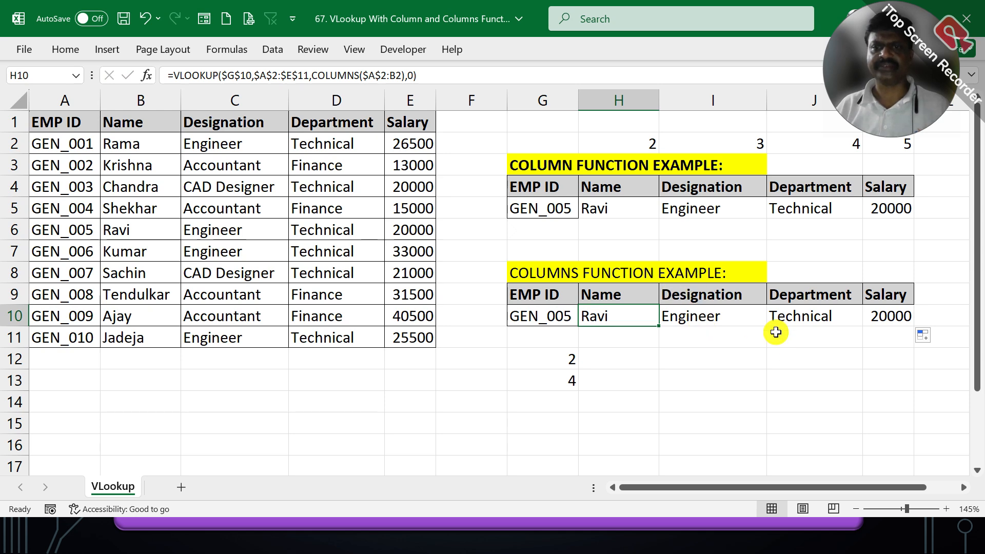